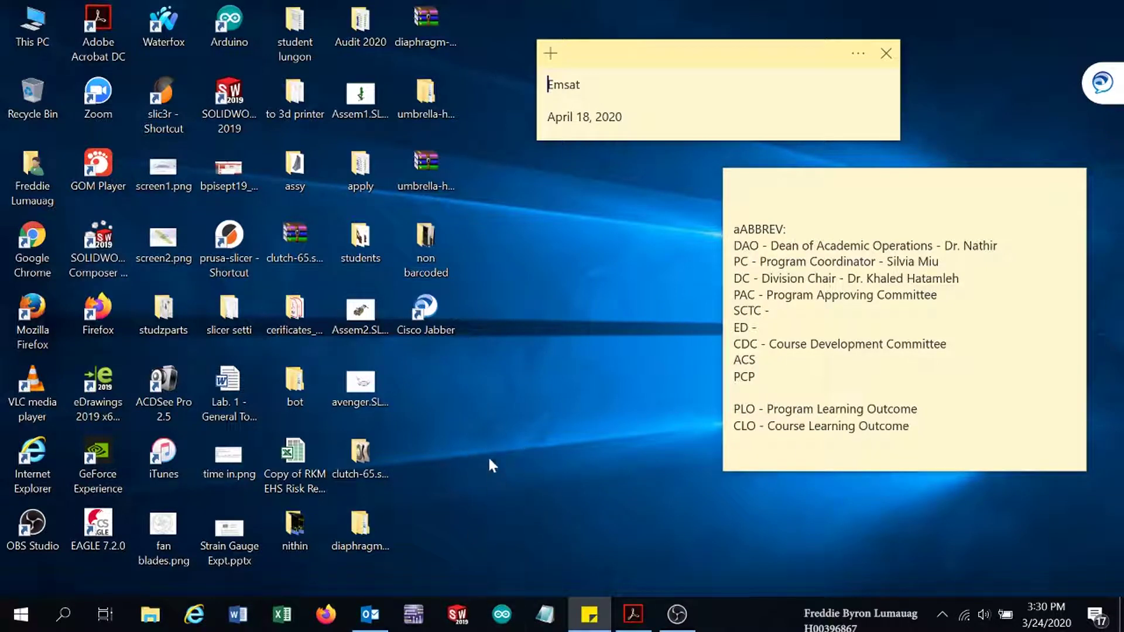
# - Switch to Arduino, open the built-in Basics example AnalogReadSerial in a maximized window, and compile it
pyautogui.click(502, 614)
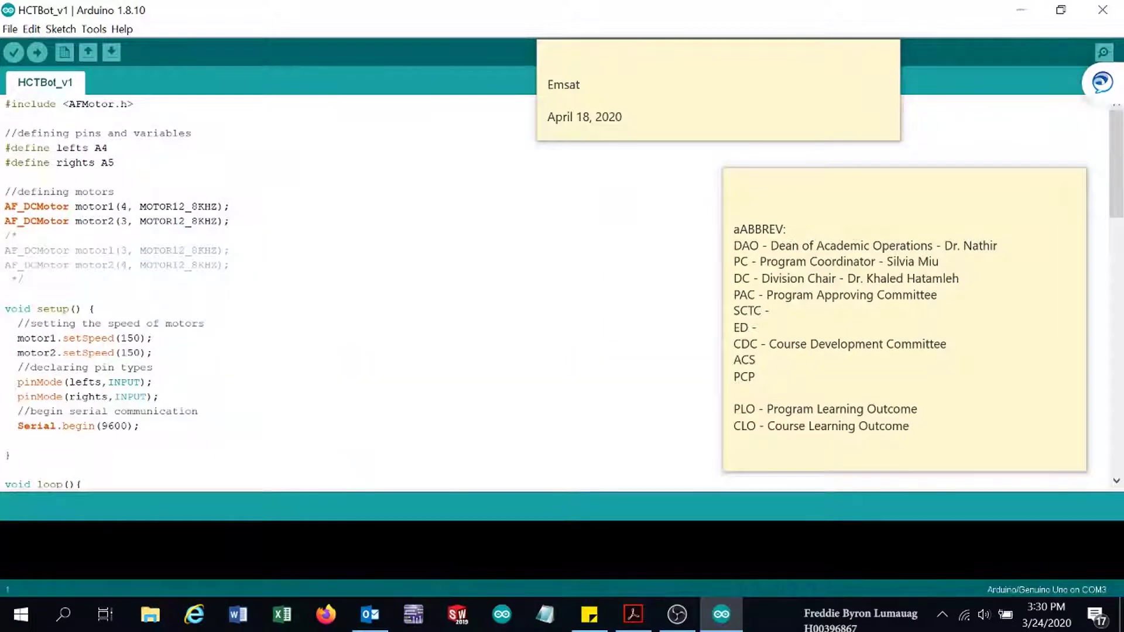
pyautogui.click(9, 29)
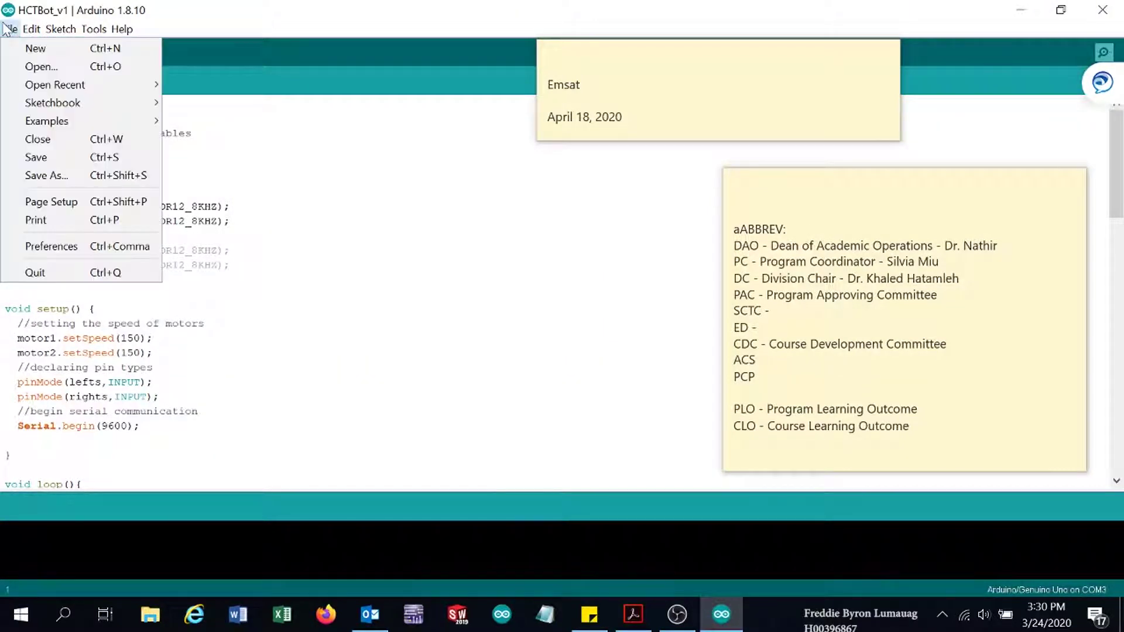
pyautogui.moveTo(46, 122)
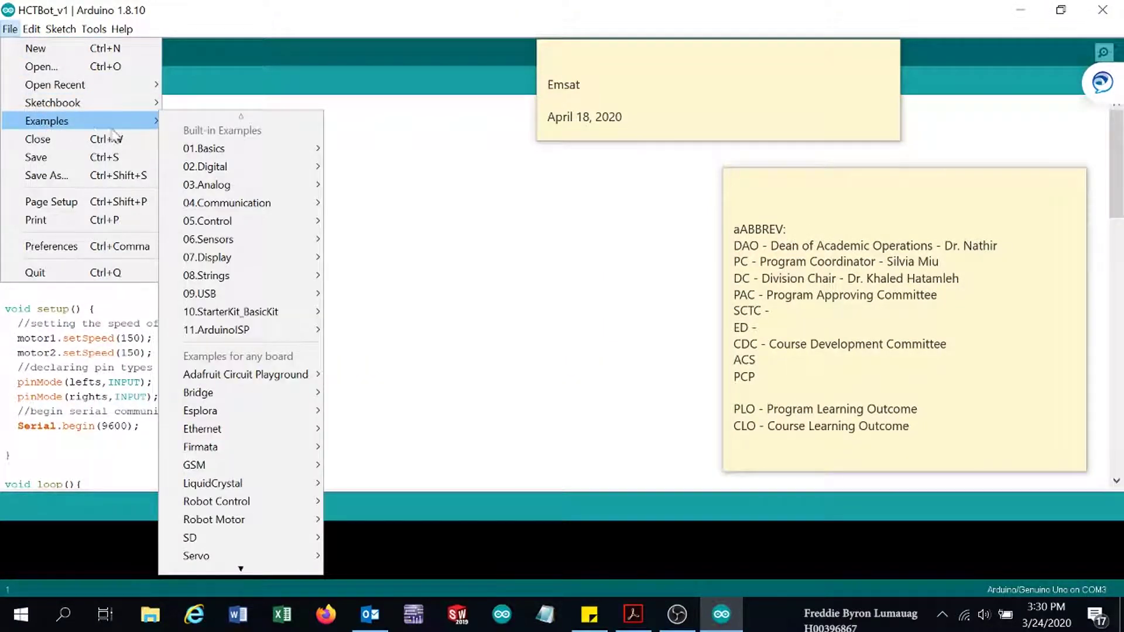
pyautogui.moveTo(195, 151)
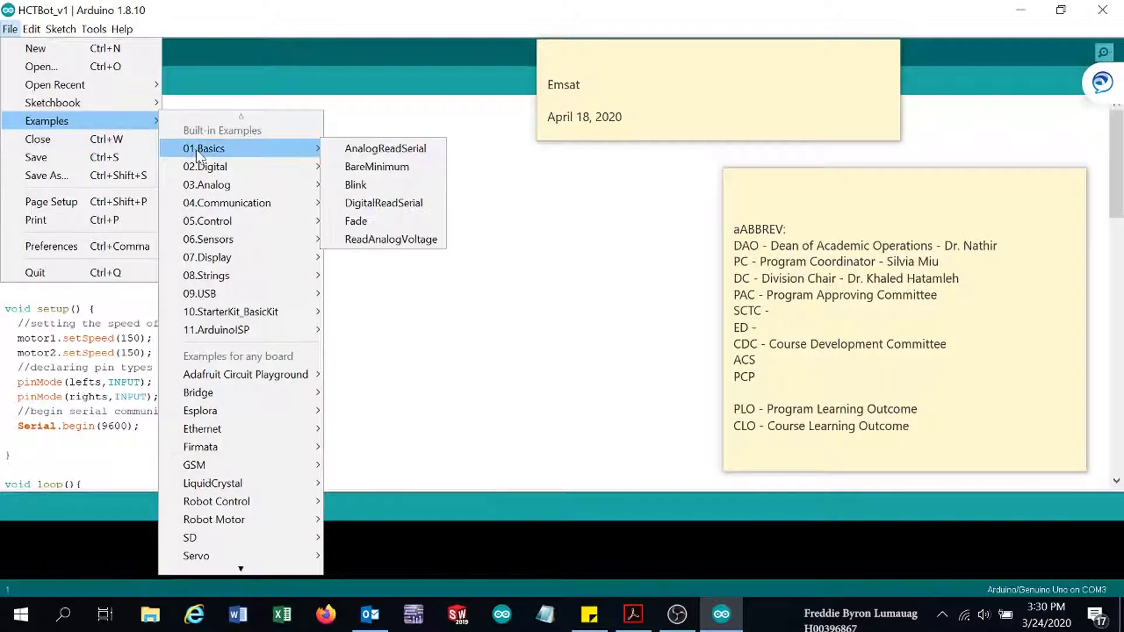
pyautogui.click(350, 150)
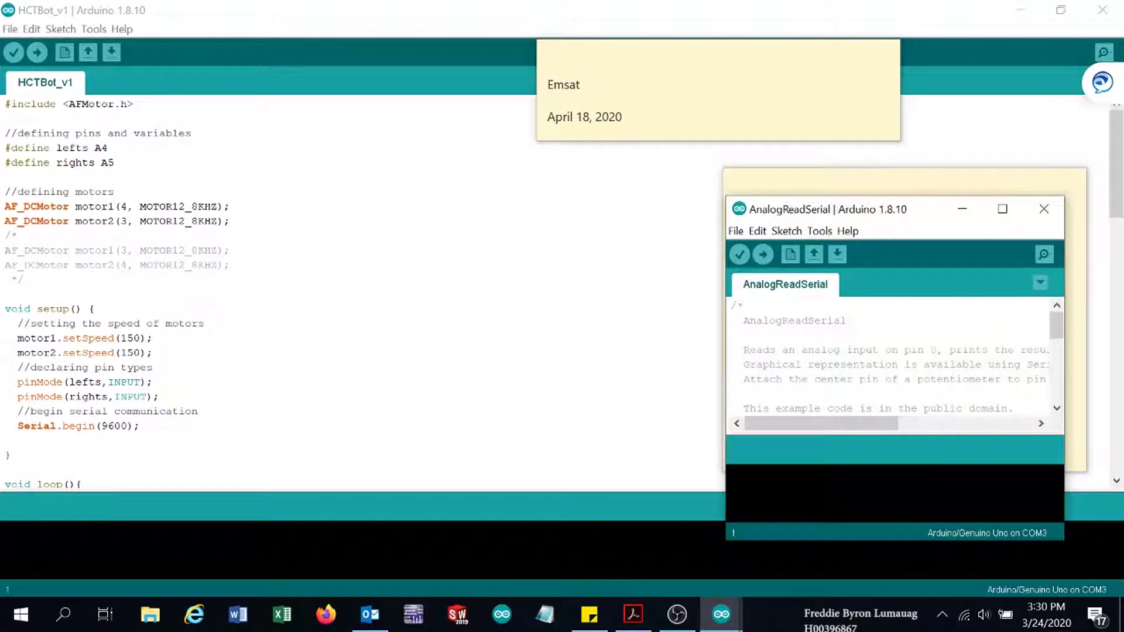
pyautogui.click(1002, 209)
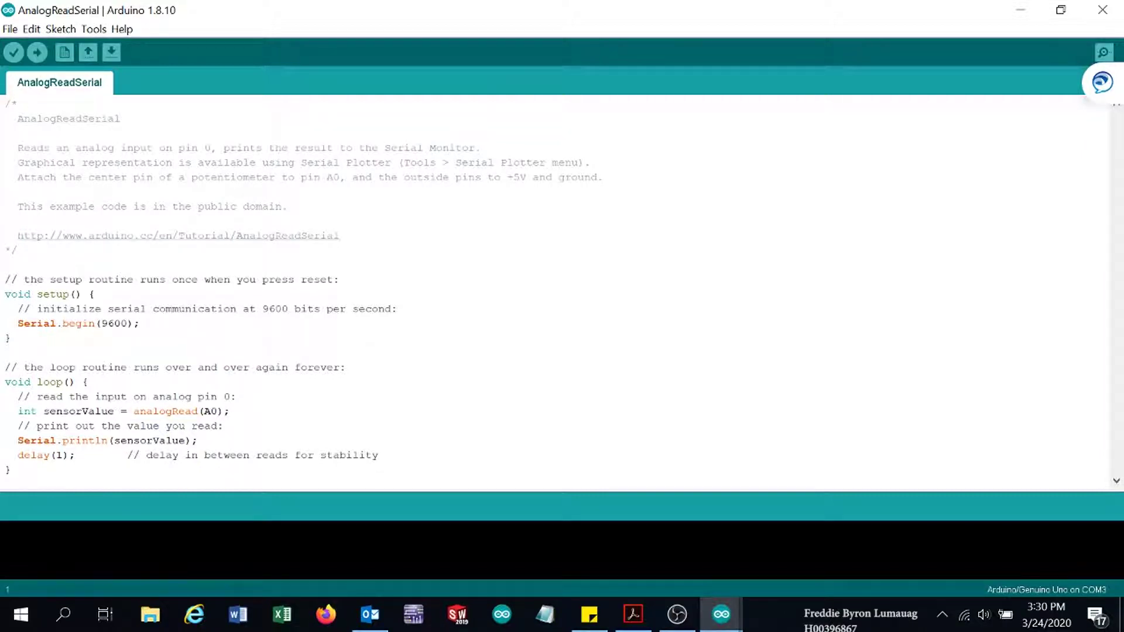
pyautogui.click(13, 52)
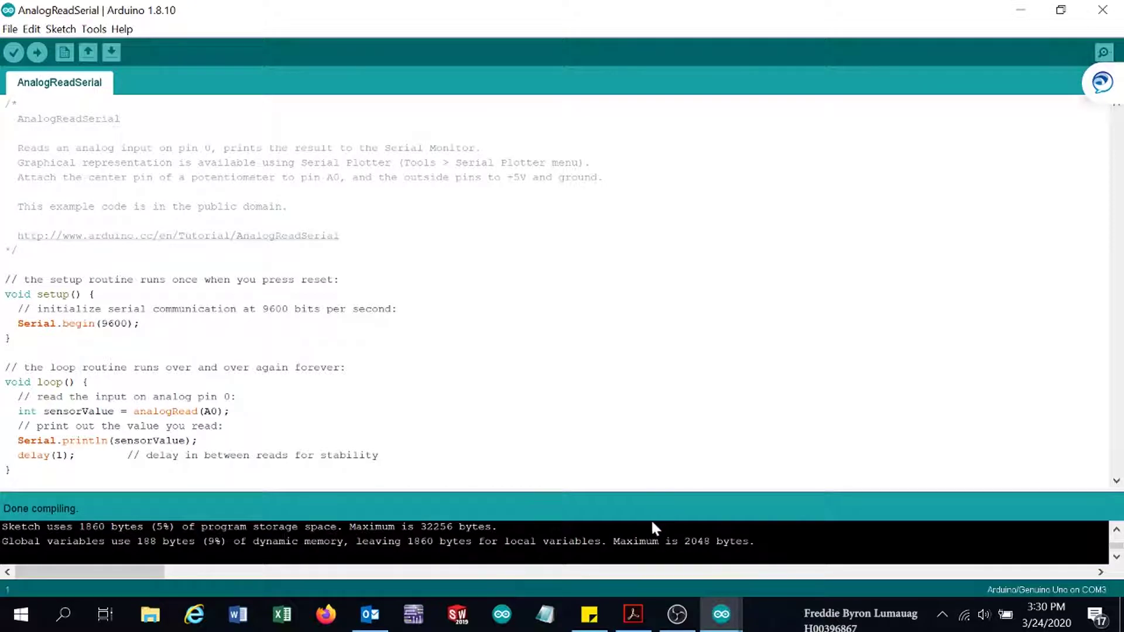
# - Enlarge the compiler output and select the full path of the AnalogReadSerial.ino.hex file without its quotation marks
pyautogui.moveTo(645, 488); pyautogui.dragTo(659, 272)
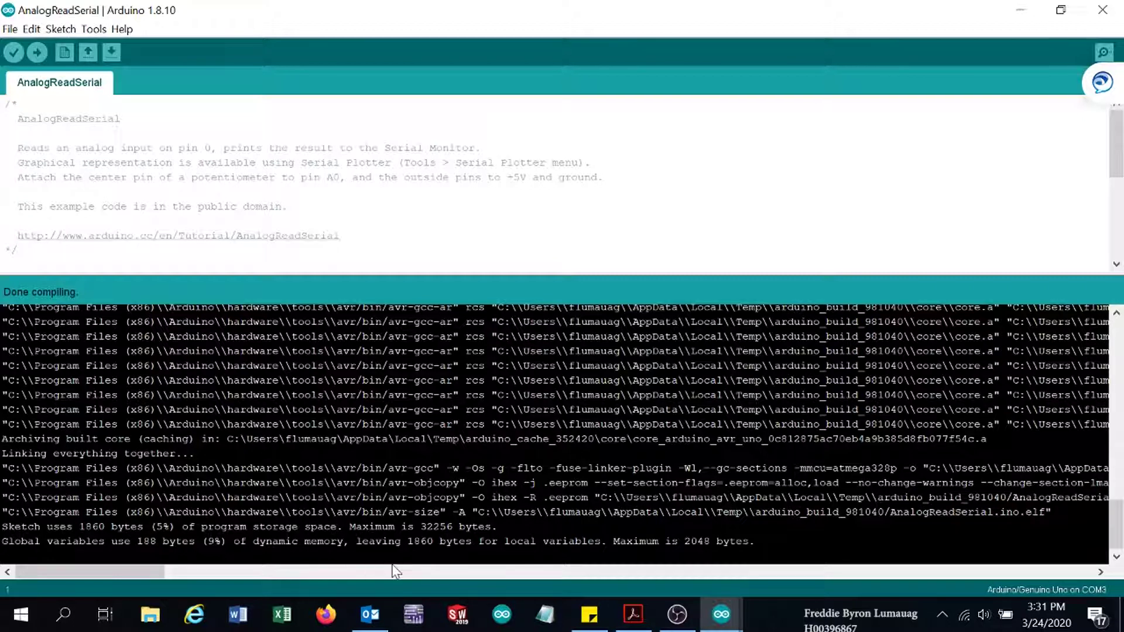
pyautogui.click(1101, 573)
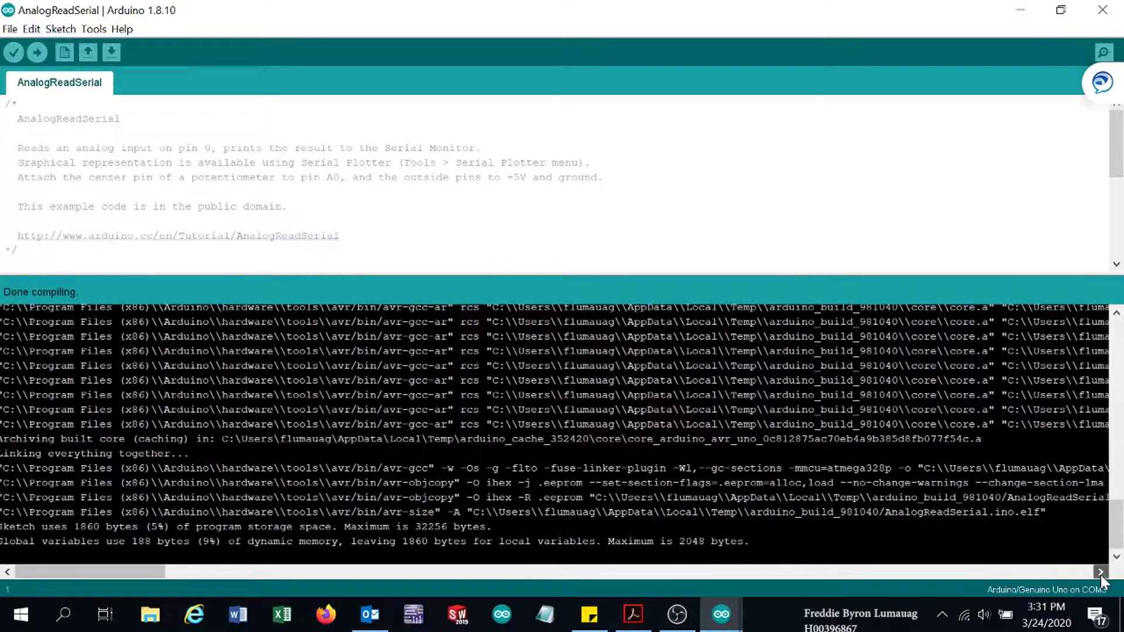
pyautogui.moveTo(128, 570); pyautogui.dragTo(244, 581)
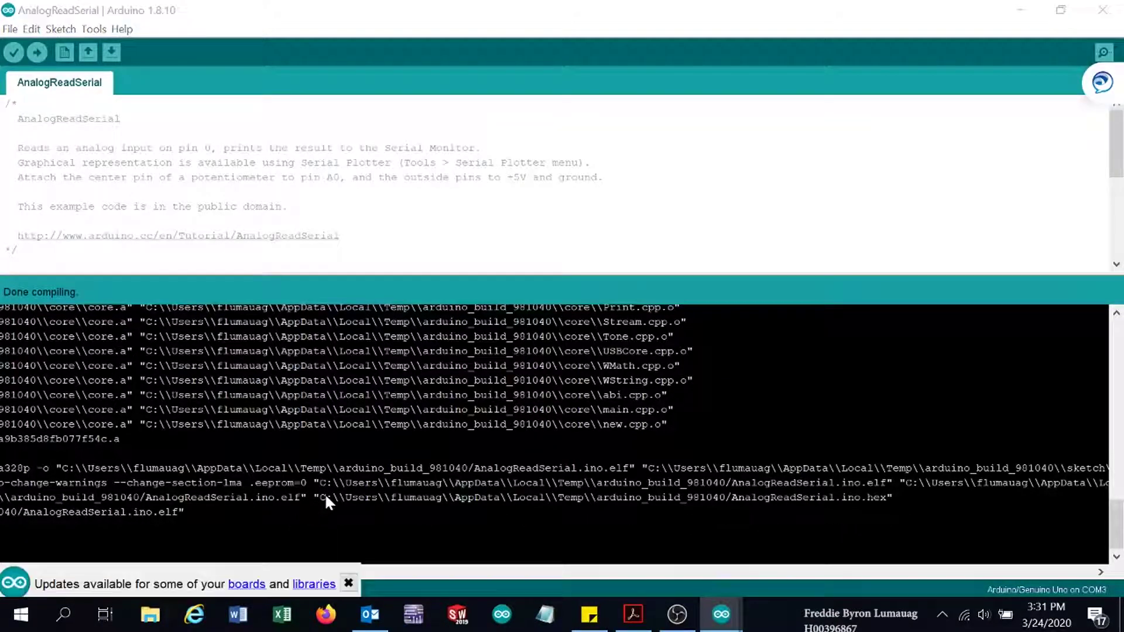
pyautogui.moveTo(322, 496); pyautogui.dragTo(344, 497)
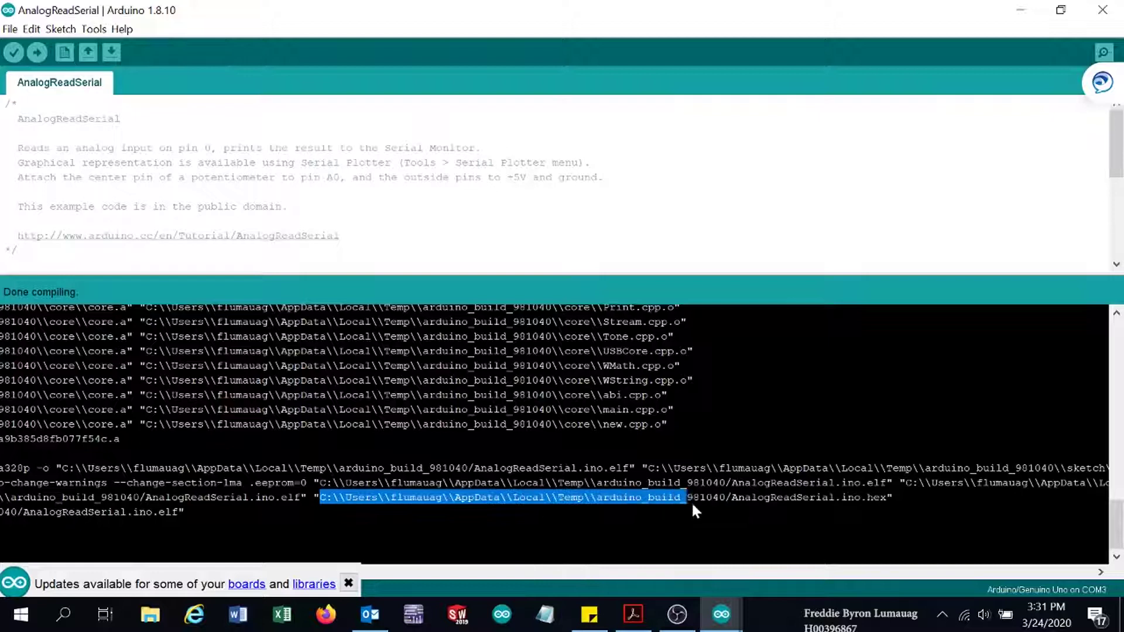
pyautogui.moveTo(691, 501); pyautogui.dragTo(781, 502)
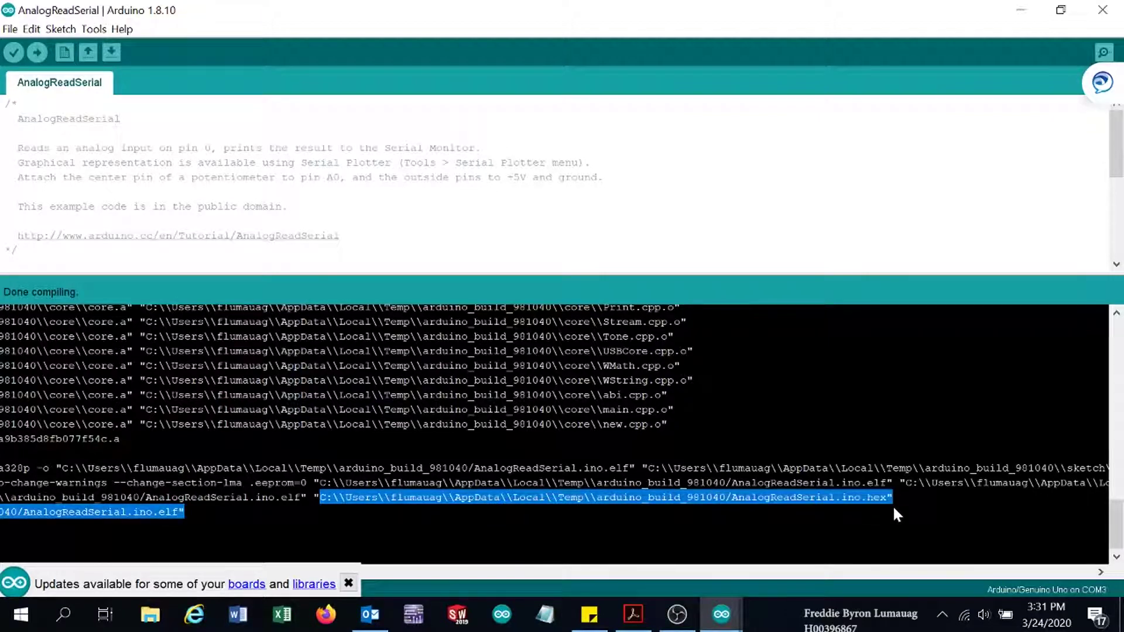
pyautogui.moveTo(879, 502)
pyautogui.mouseDown()
pyautogui.moveTo(859, 493)
pyautogui.moveTo(873, 495)
pyautogui.mouseUp()
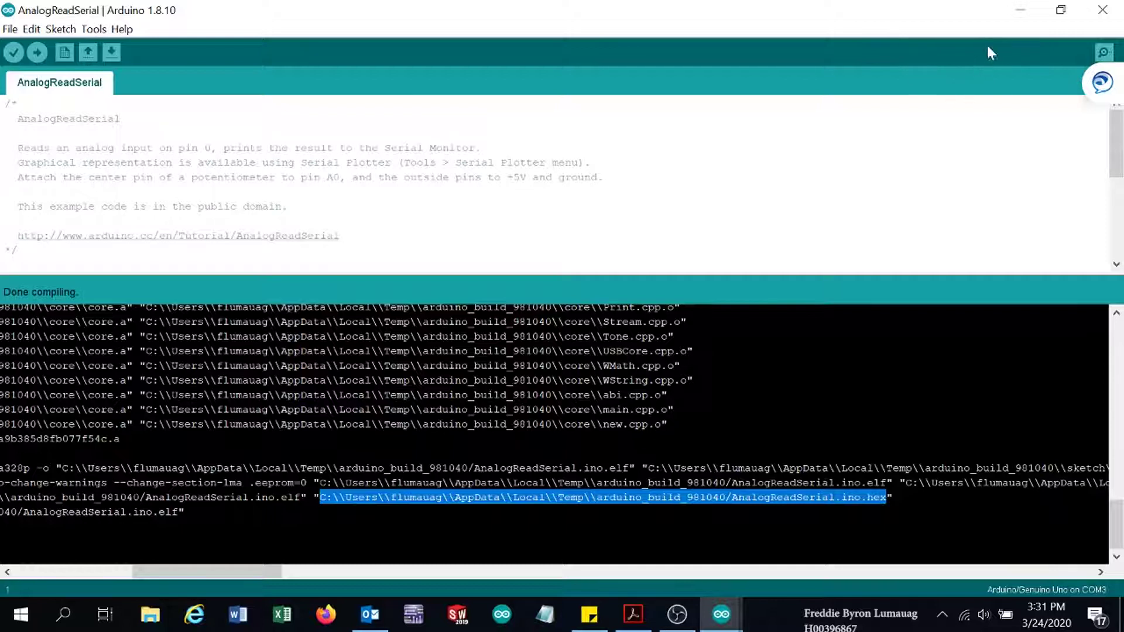
# - Minimize both Arduino windows and launch ISIS 7 Professional, declining to view the sample designs
pyautogui.click(1019, 14)
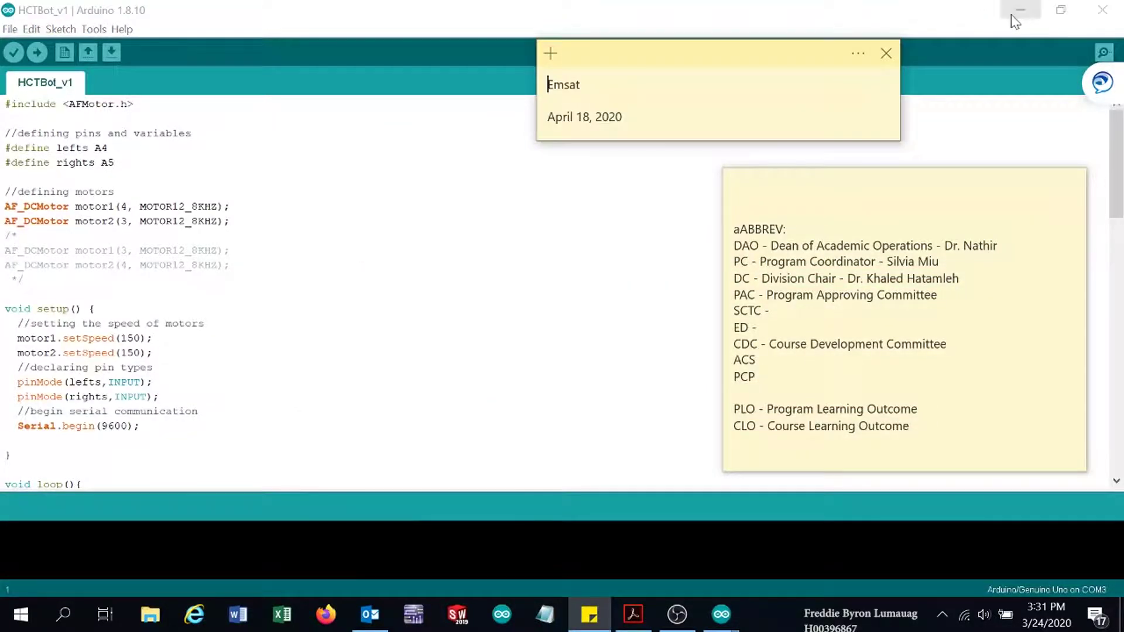
pyautogui.click(1017, 13)
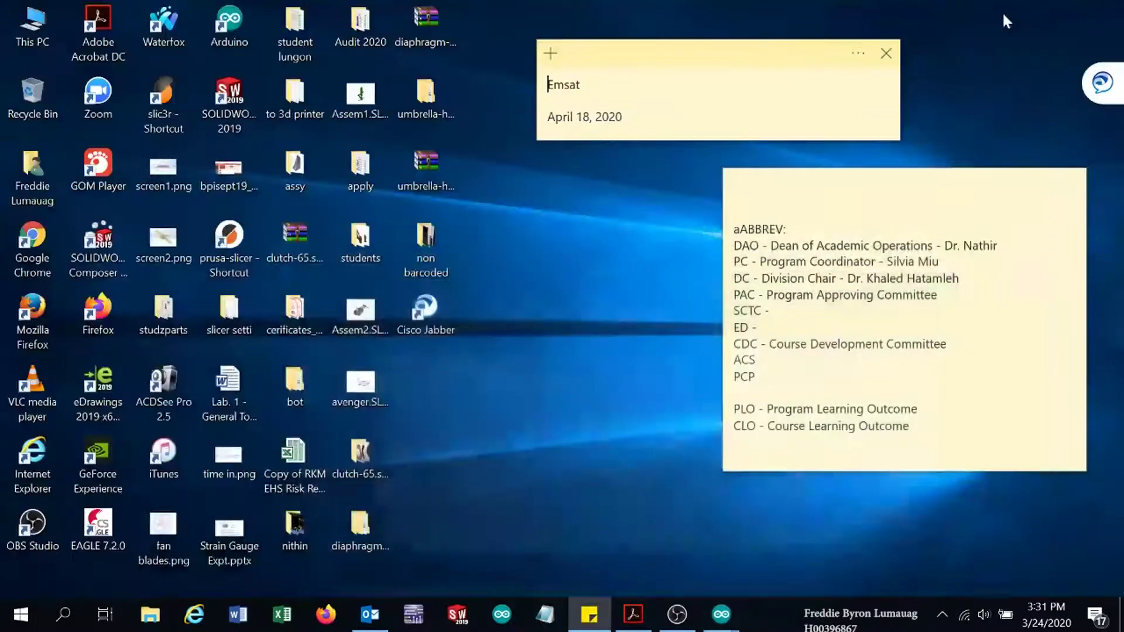
pyautogui.click(62, 616)
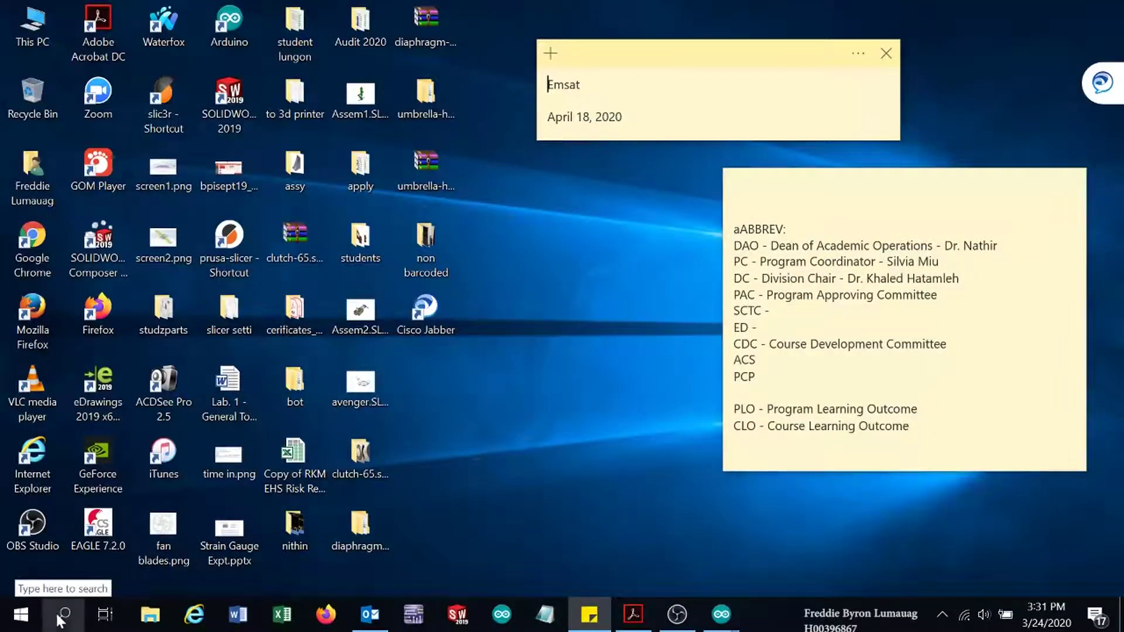
pyautogui.write('isi')
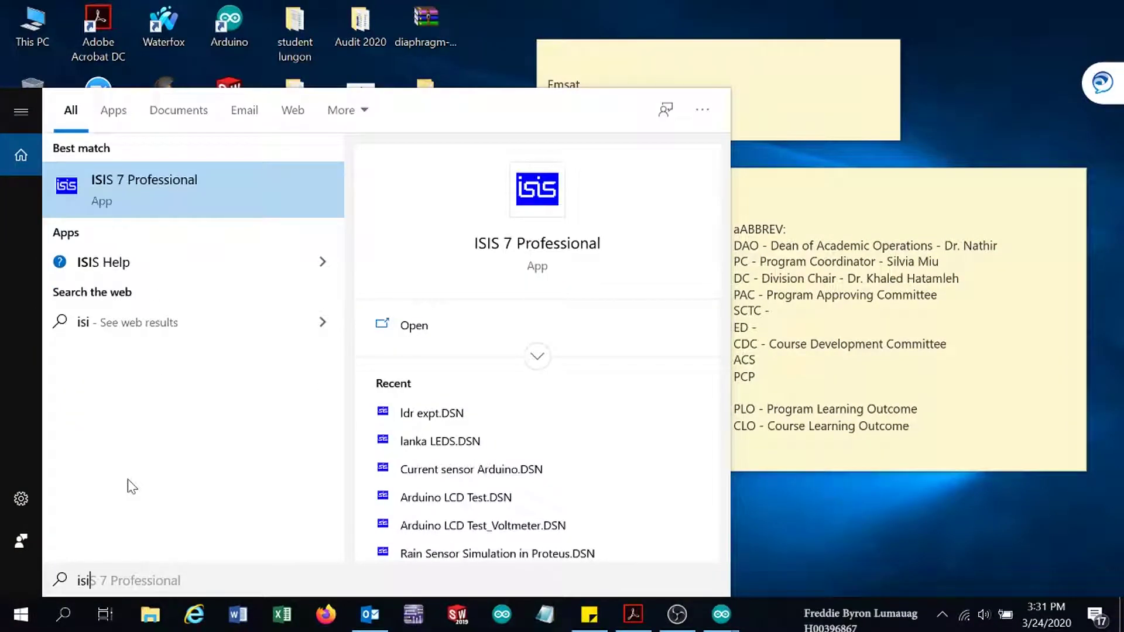
pyautogui.click(166, 196)
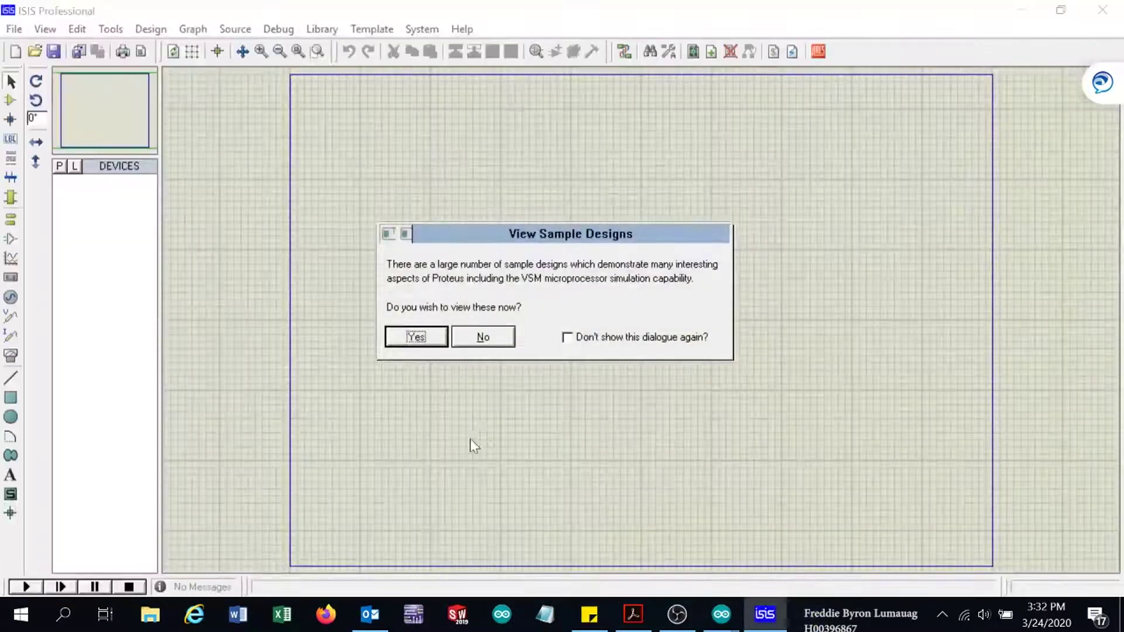
pyautogui.click(481, 338)
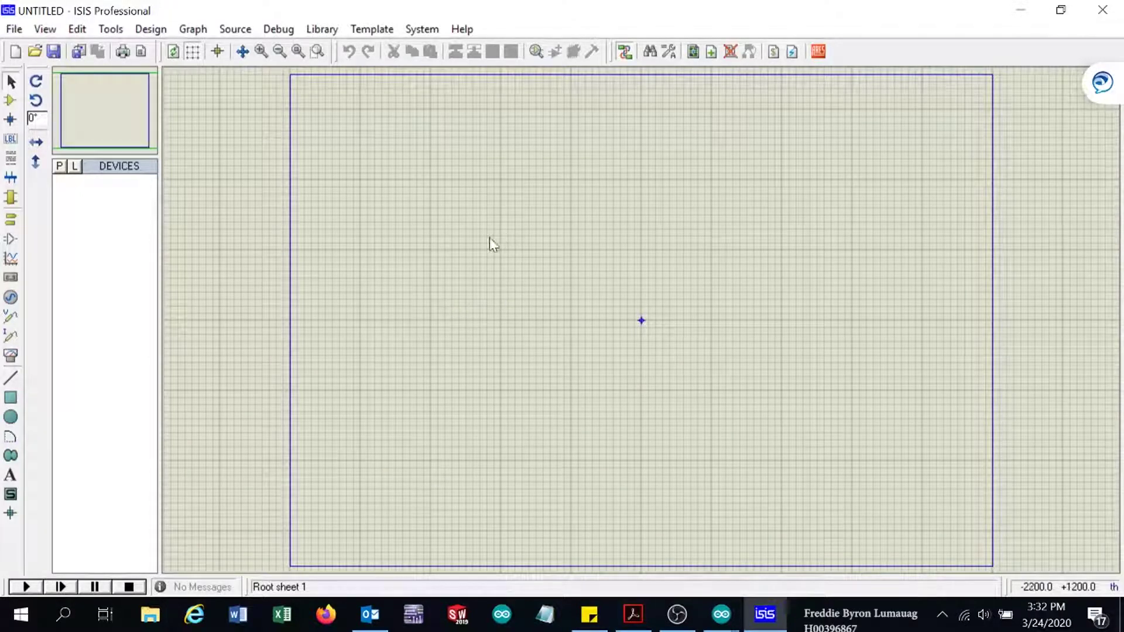
# - Search the device library for "arduin" and add ARDUINO UNO R3 to the device list
pyautogui.click(59, 167)
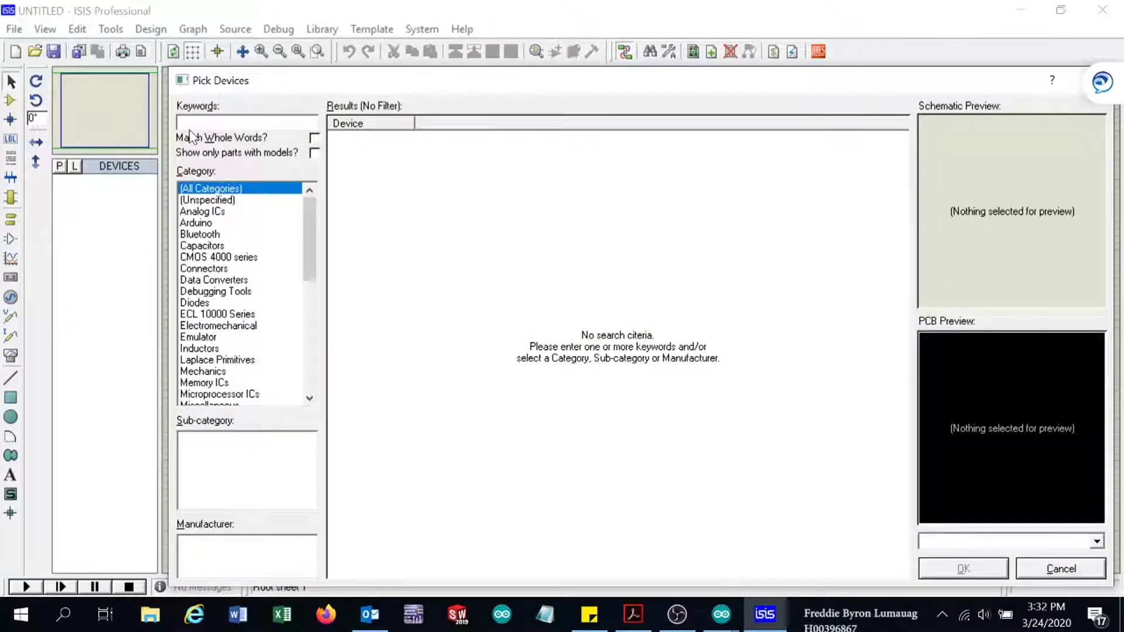
pyautogui.write('ard')
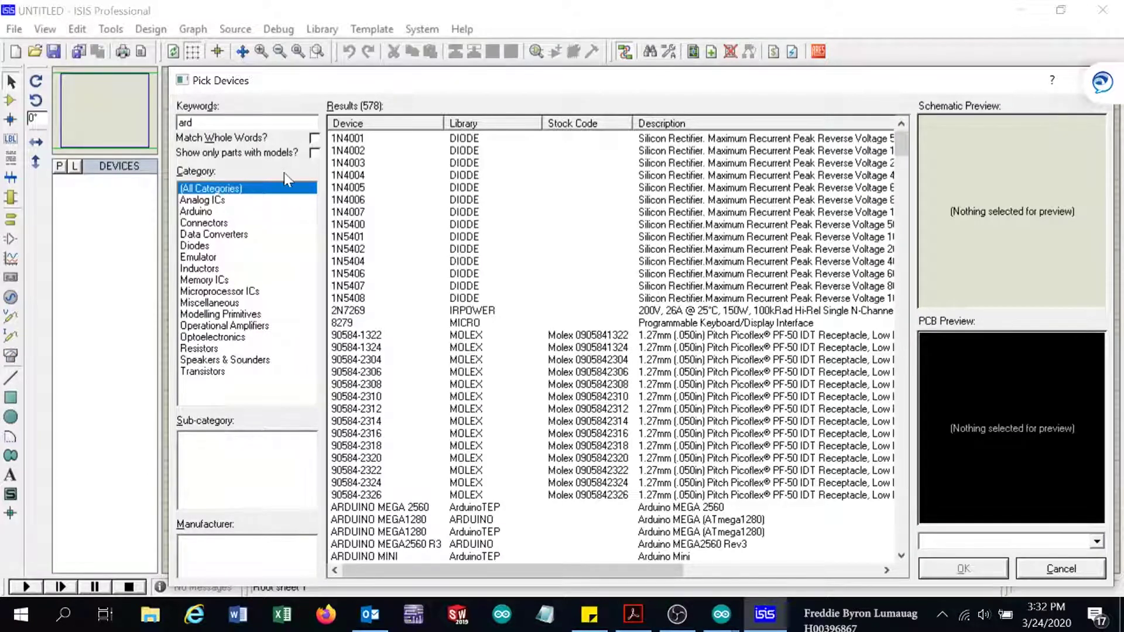
pyautogui.write('uin')
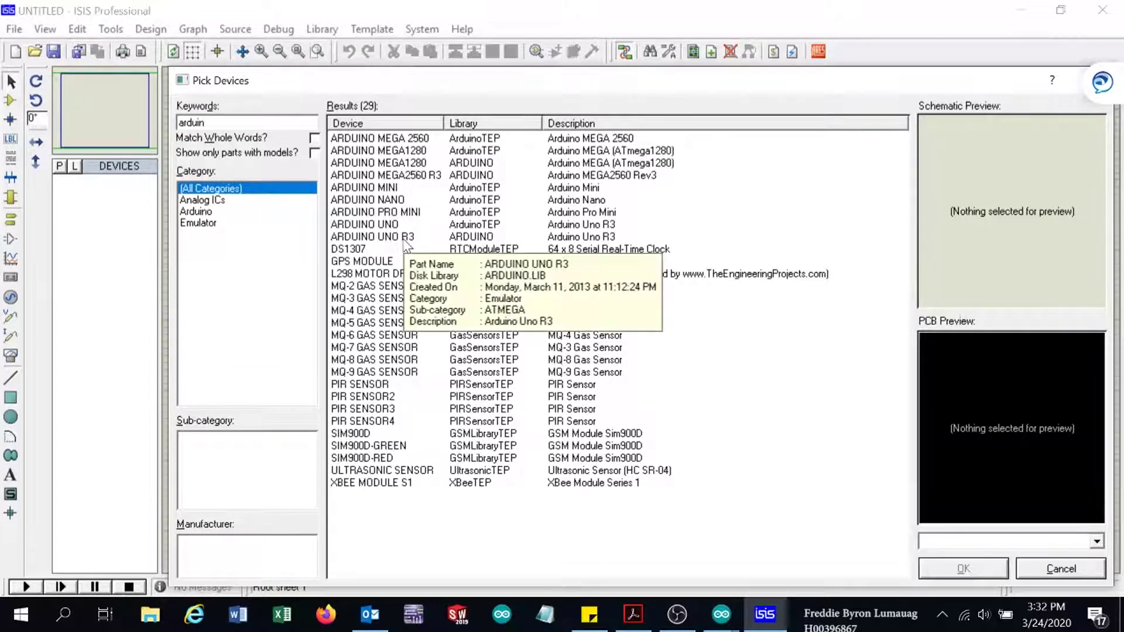
pyautogui.click(404, 240)
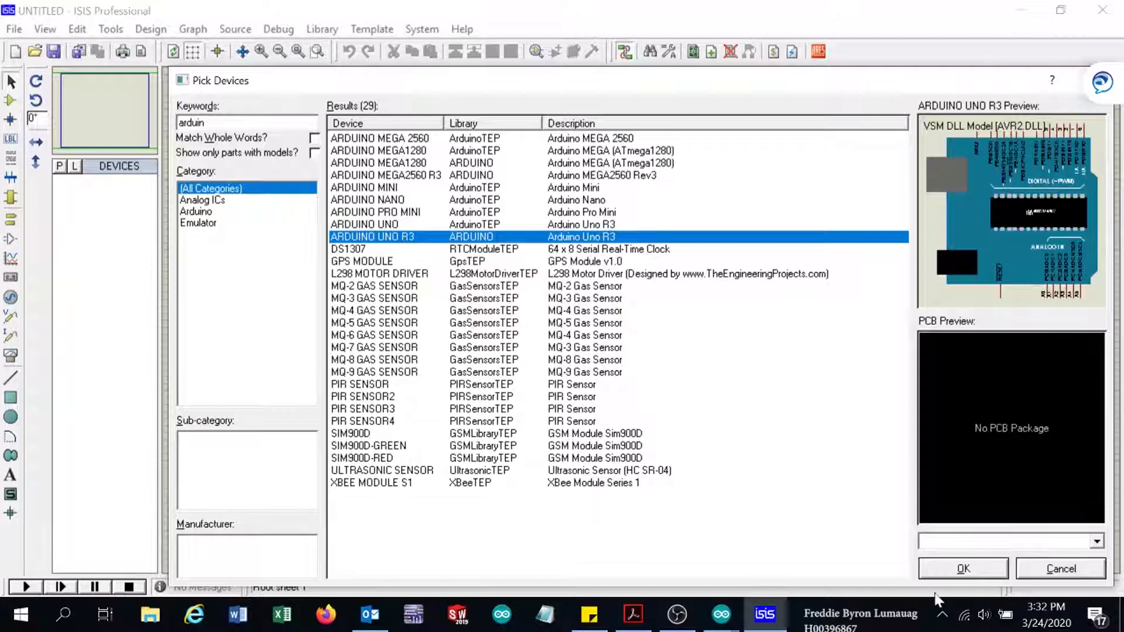
pyautogui.click(963, 570)
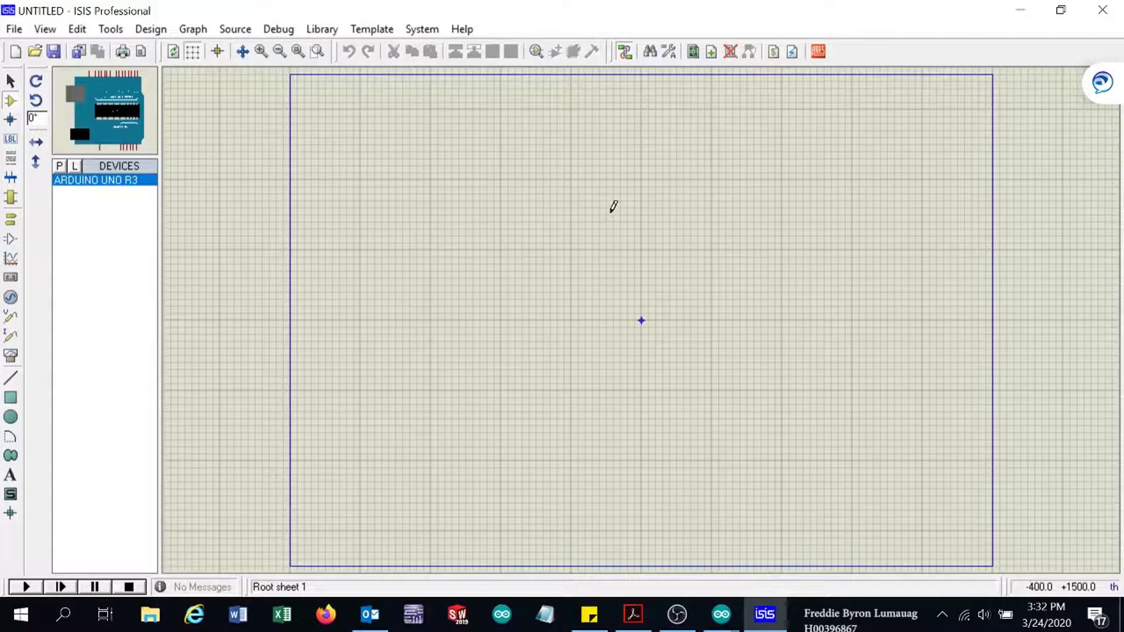
# - Place the Arduino Uno R3 in the upper middle of the sheet and rotate it clockwise
pyautogui.click(614, 204)
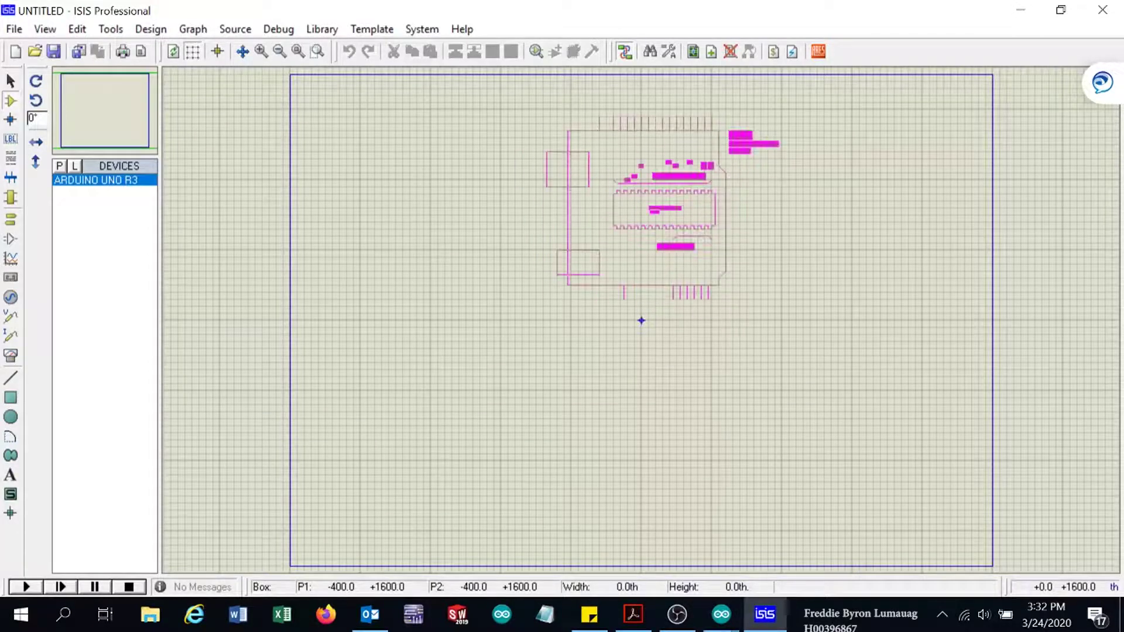
pyautogui.click(644, 214)
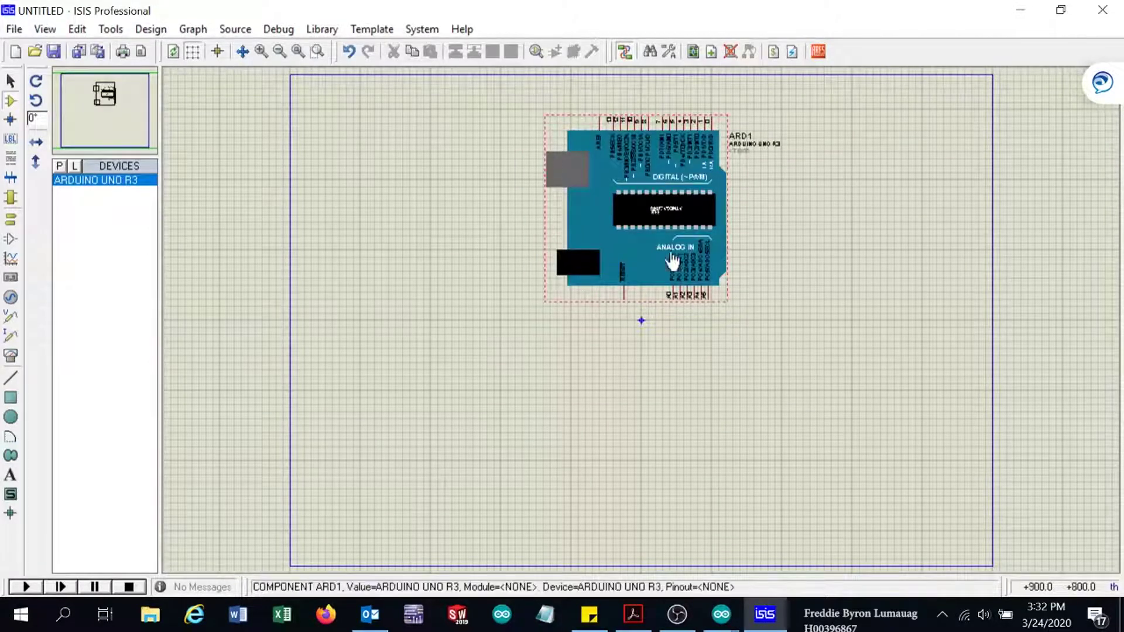
pyautogui.click(652, 210)
pyautogui.rightClick(652, 209)
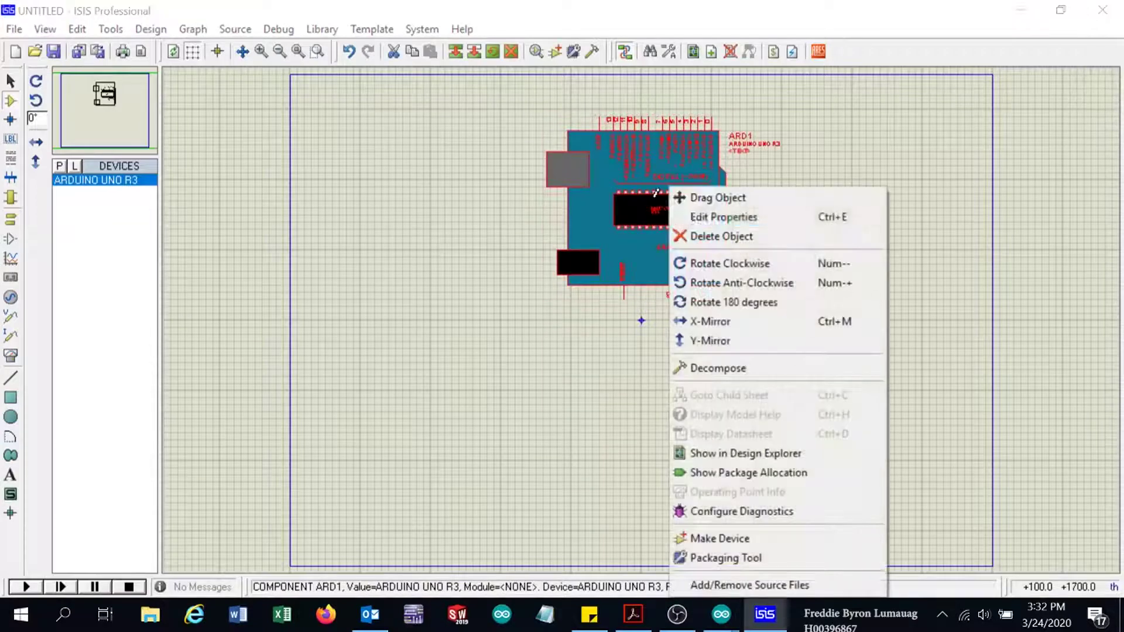
pyautogui.click(748, 265)
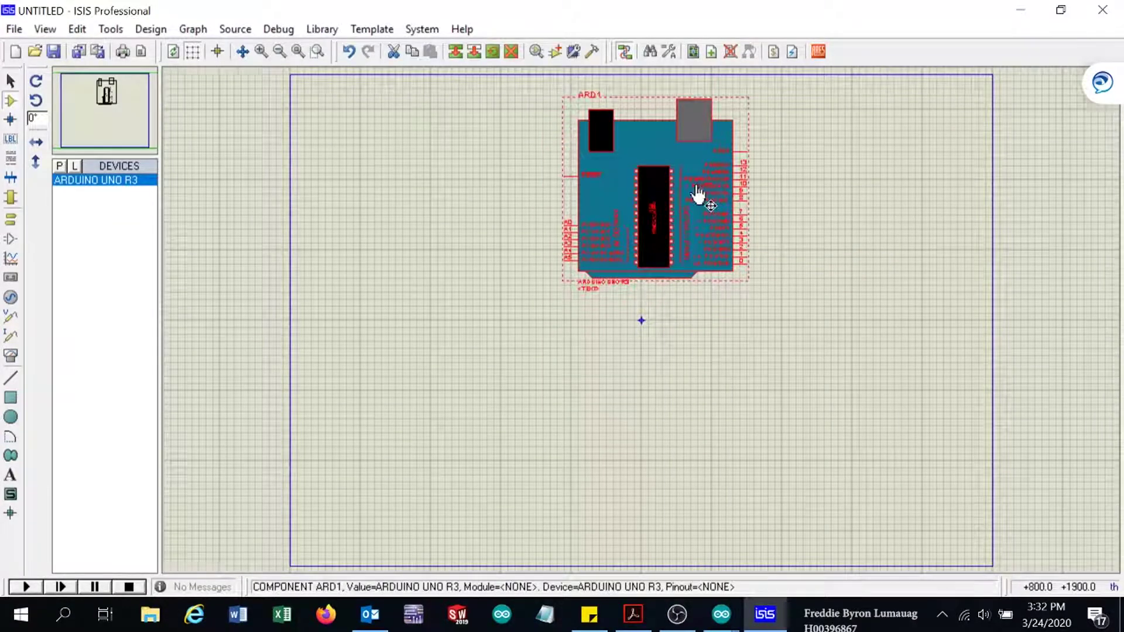
# - Search the device library for "pot" within the Resistors category and add the linear-track potentiometer POT-LIN to the device list
pyautogui.scroll(-3, 697, 195)
pyautogui.scroll(5, 642, 332)
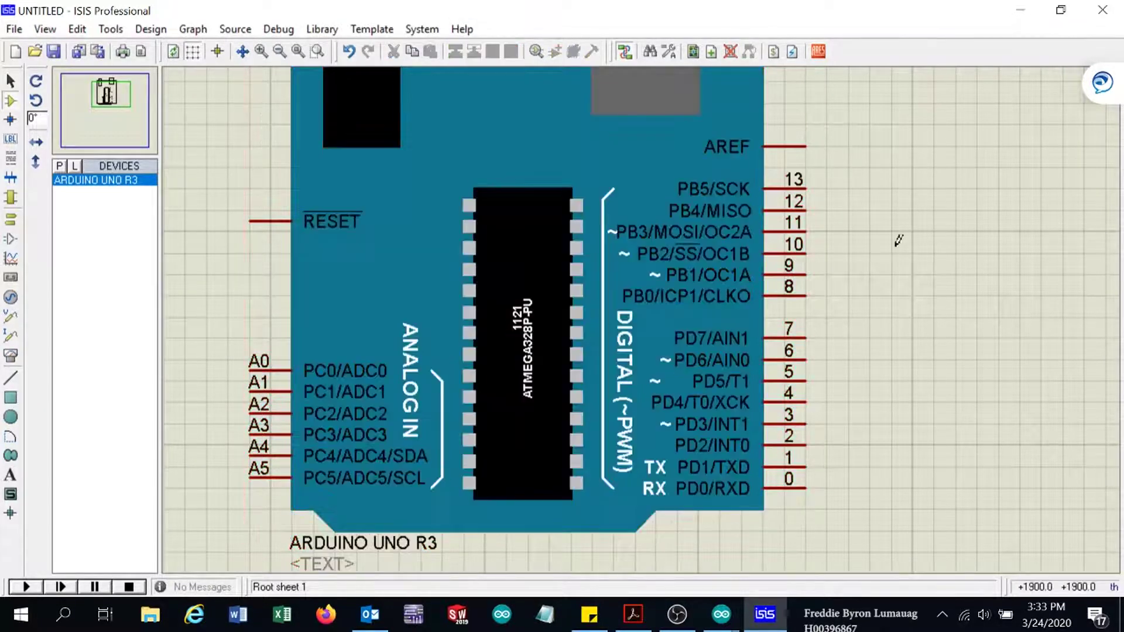
pyautogui.scroll(-2, 894, 237)
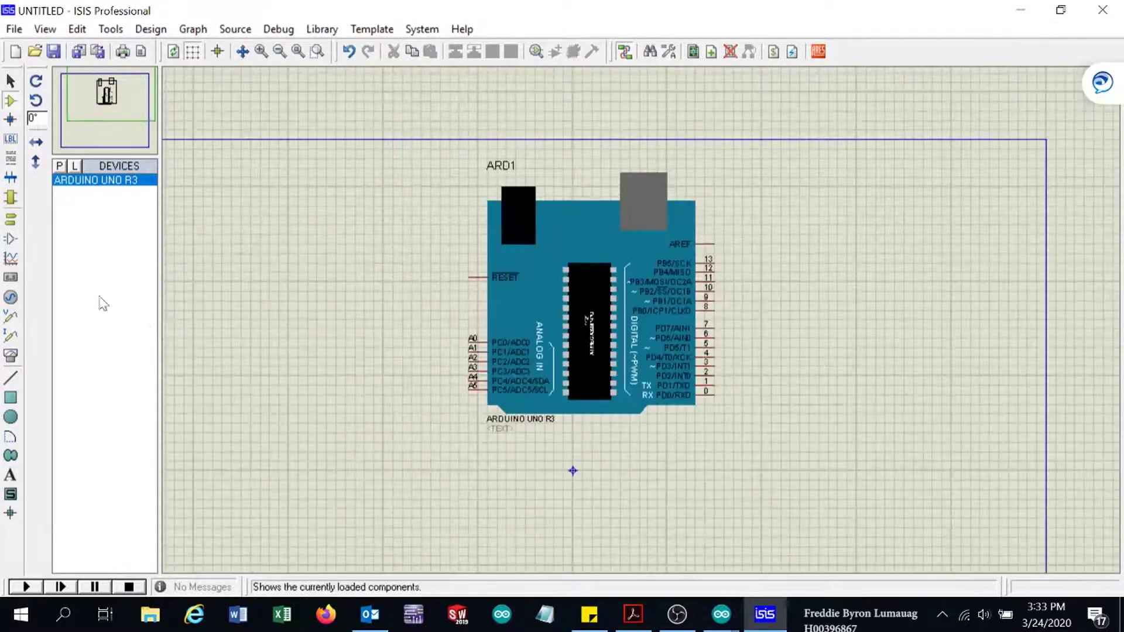
pyautogui.click(60, 167)
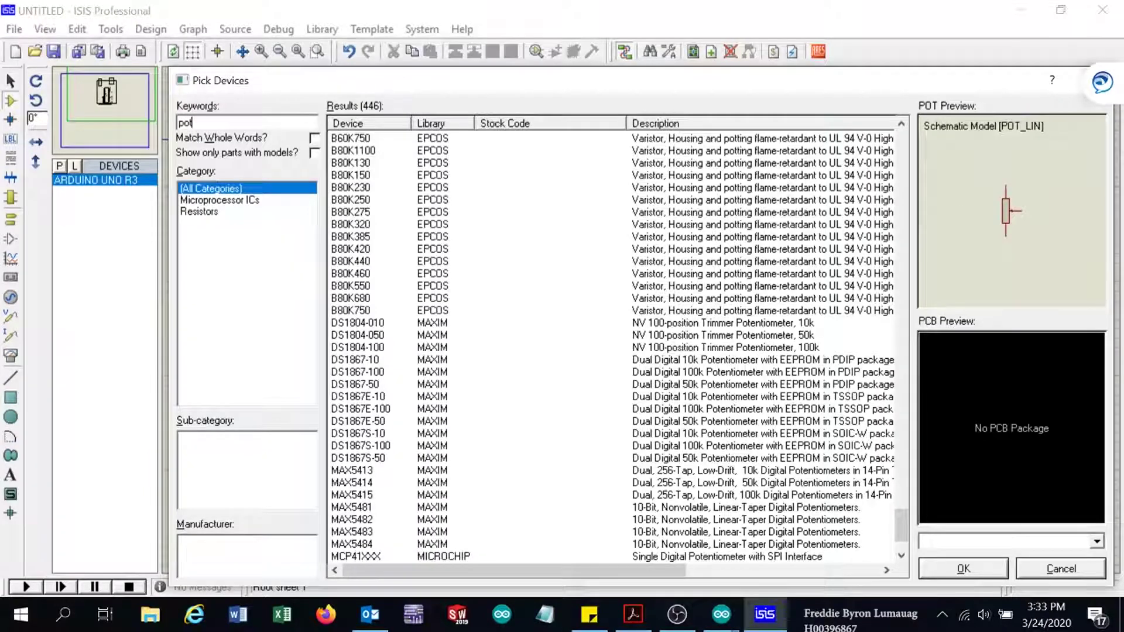
pyautogui.click(207, 215)
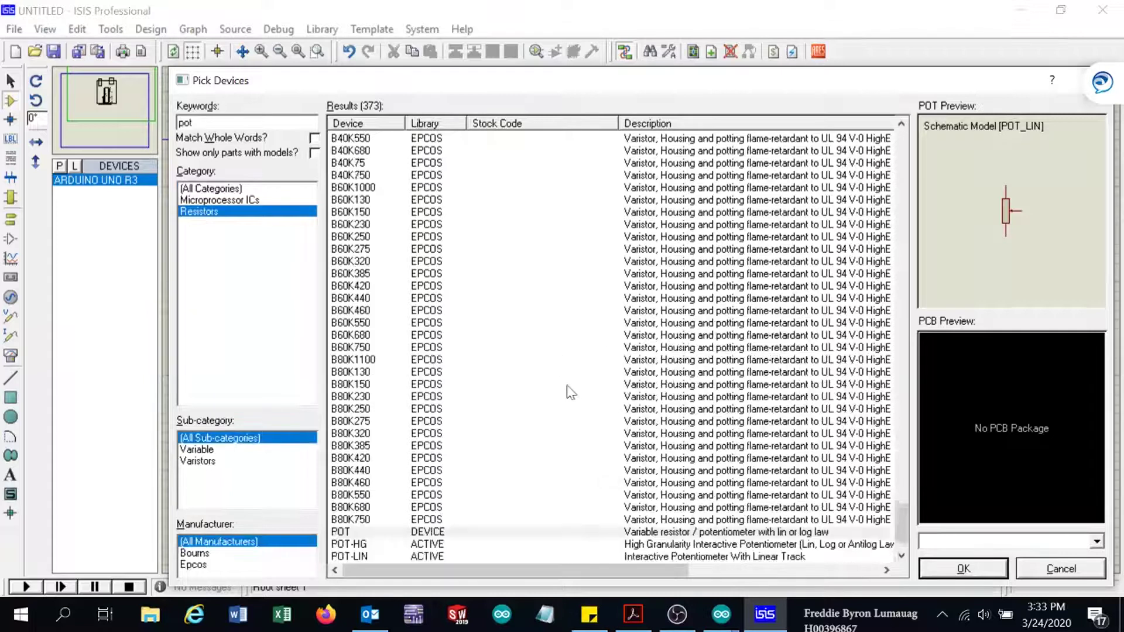
pyautogui.scroll(-3, 567, 388)
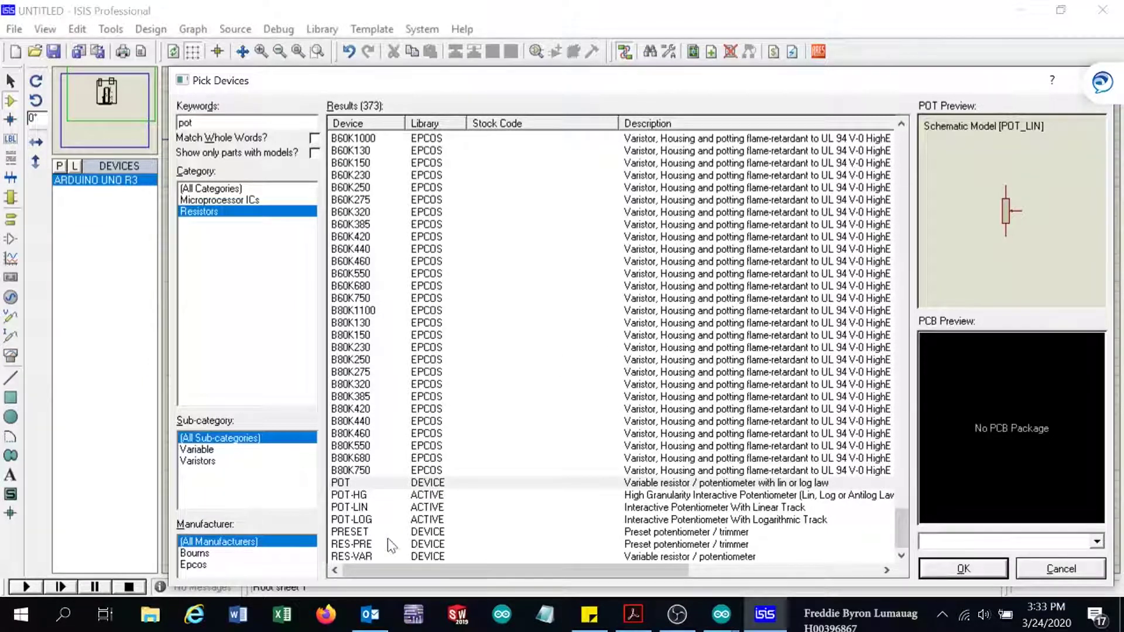
pyautogui.click(355, 508)
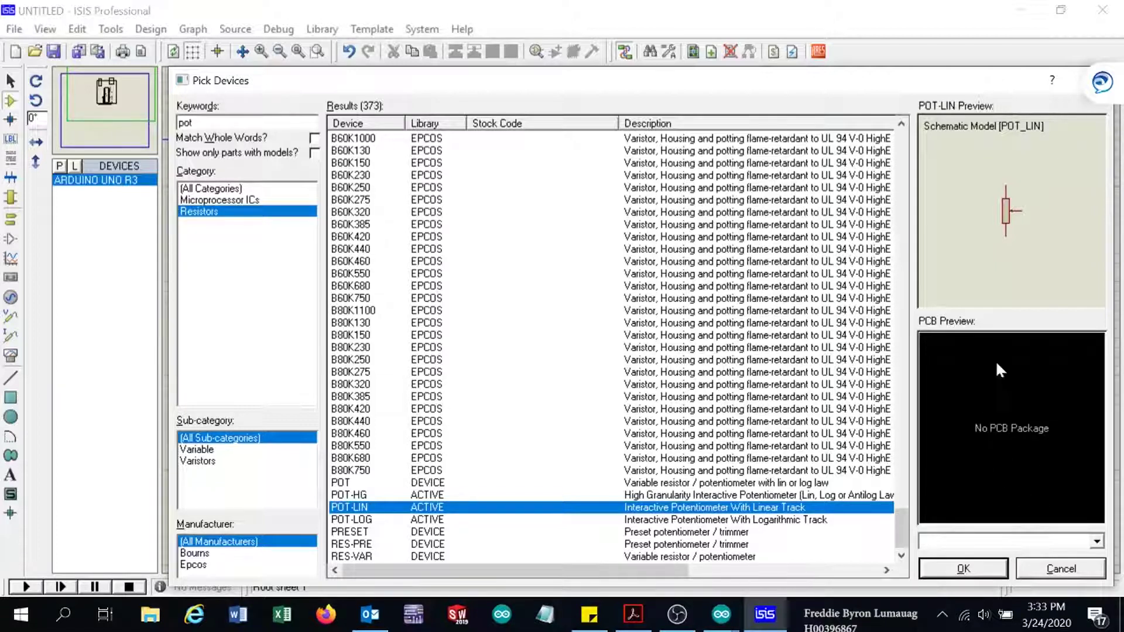
pyautogui.click(962, 569)
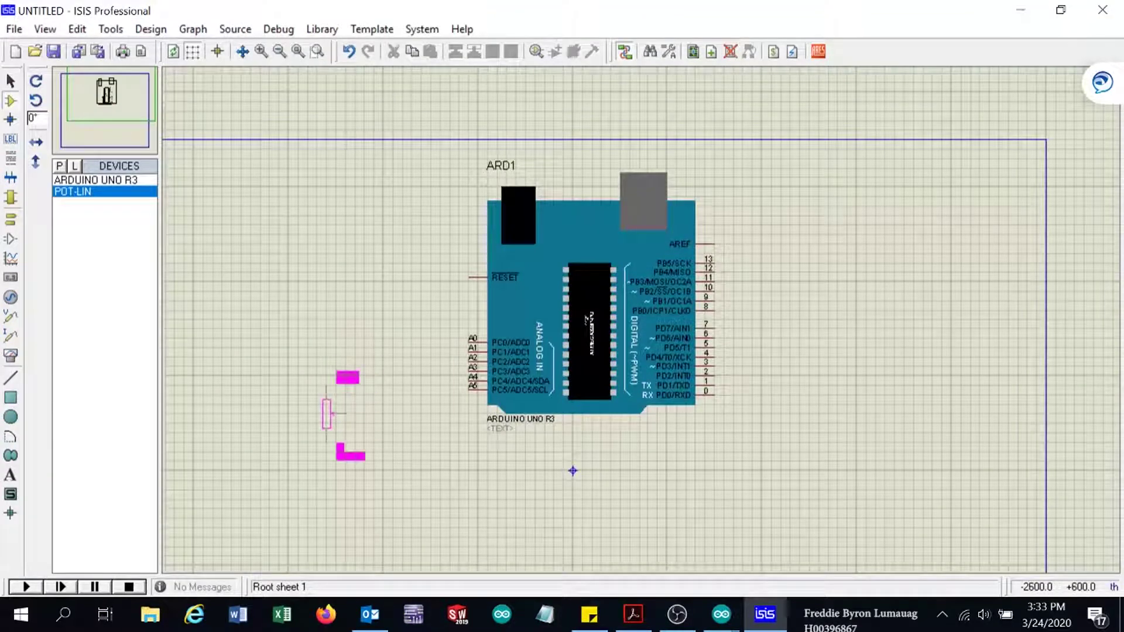
# - Place the potentiometer to the lower left of the Arduino and set its resistance to 10k
pyautogui.click(308, 423)
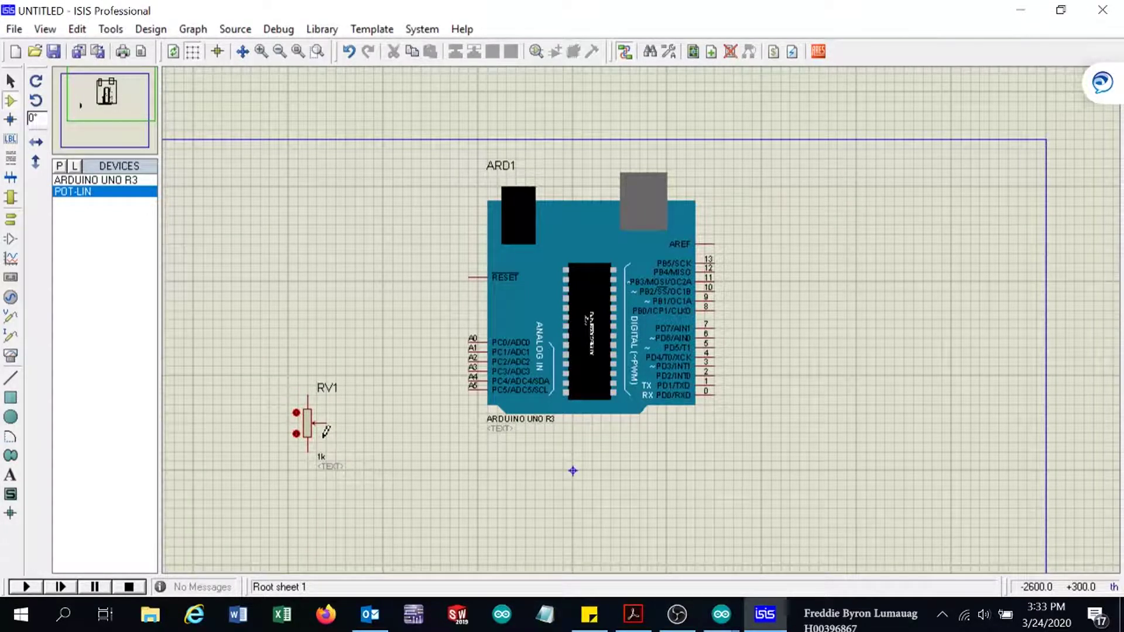
pyautogui.scroll(-1, 326, 431)
pyautogui.scroll(1, 466, 401)
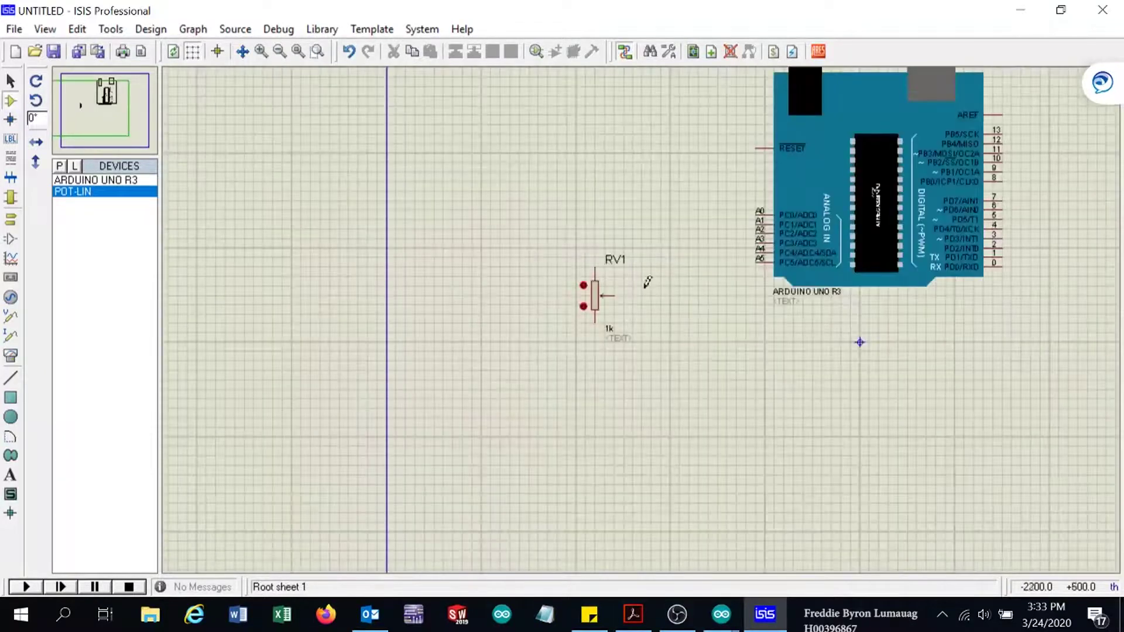
pyautogui.scroll(-1, 626, 301)
pyautogui.scroll(3, 634, 310)
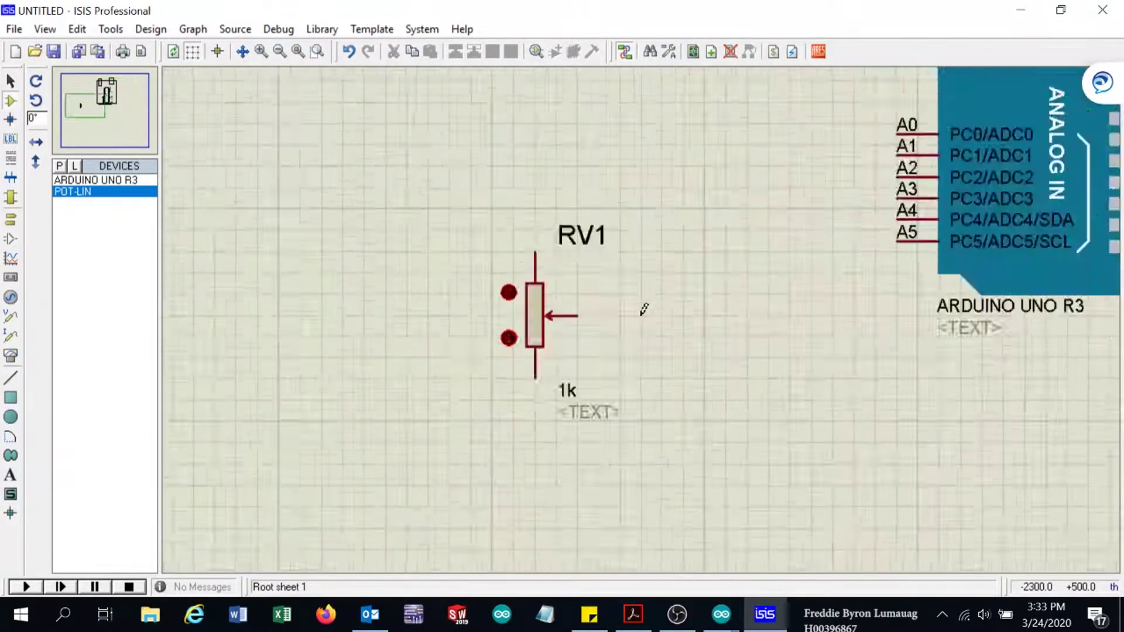
pyautogui.scroll(1, 643, 310)
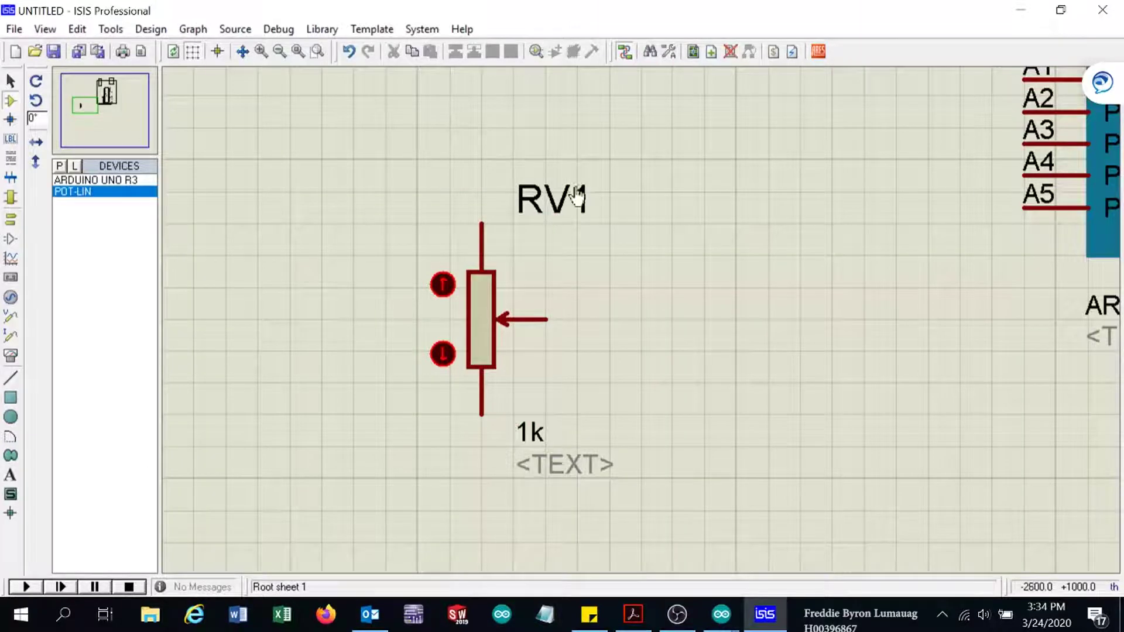
pyautogui.rightClick(497, 348)
pyautogui.click(579, 179)
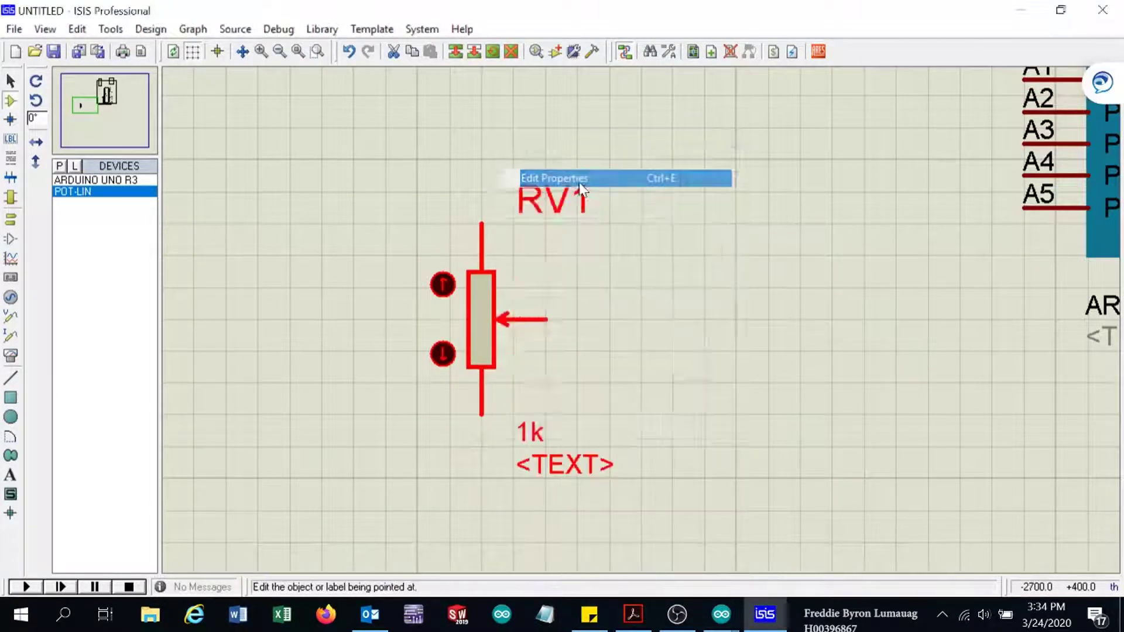
pyautogui.click(506, 197)
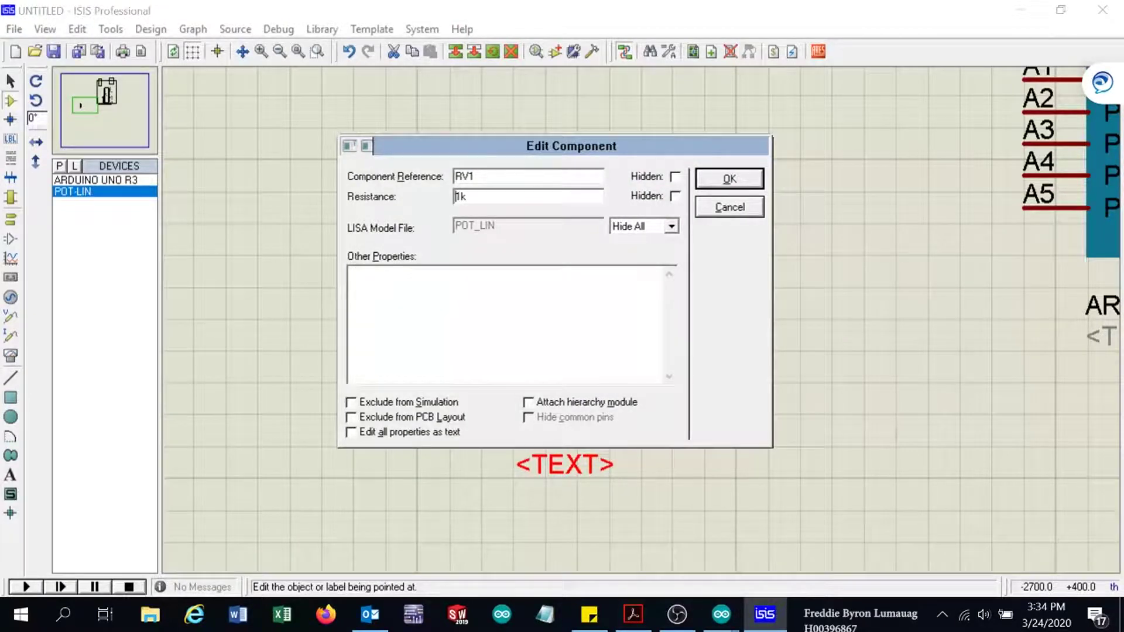
pyautogui.write('10')
pyautogui.click(743, 183)
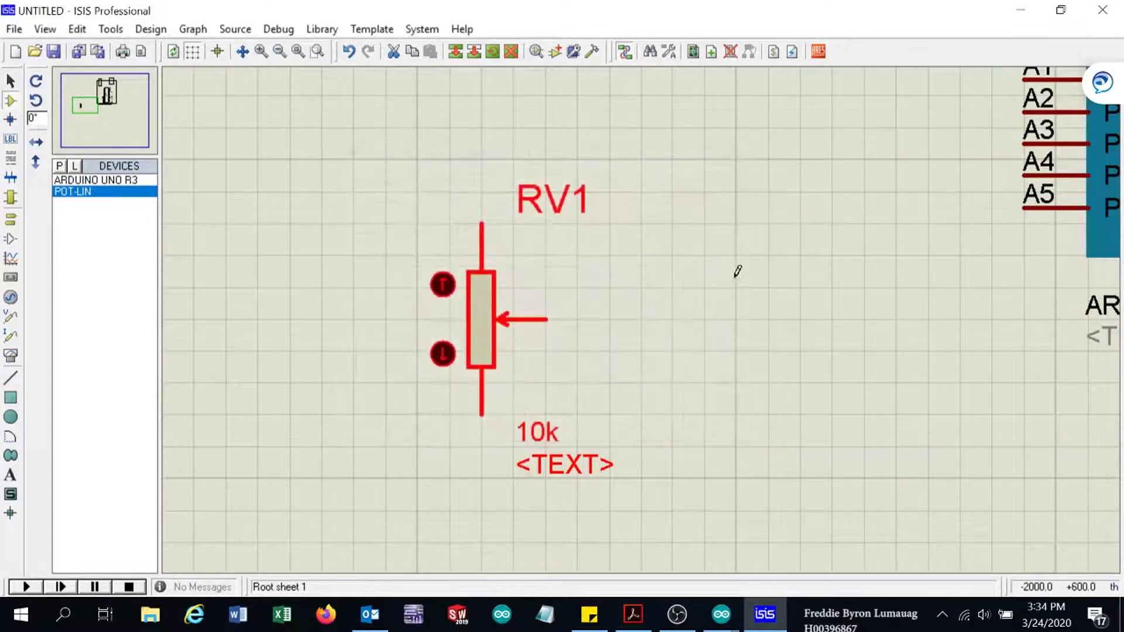
# - Wire the potentiometer's wiper to analog pin A0 of the Arduino and dismiss the mail notification
pyautogui.scroll(-2, 738, 271)
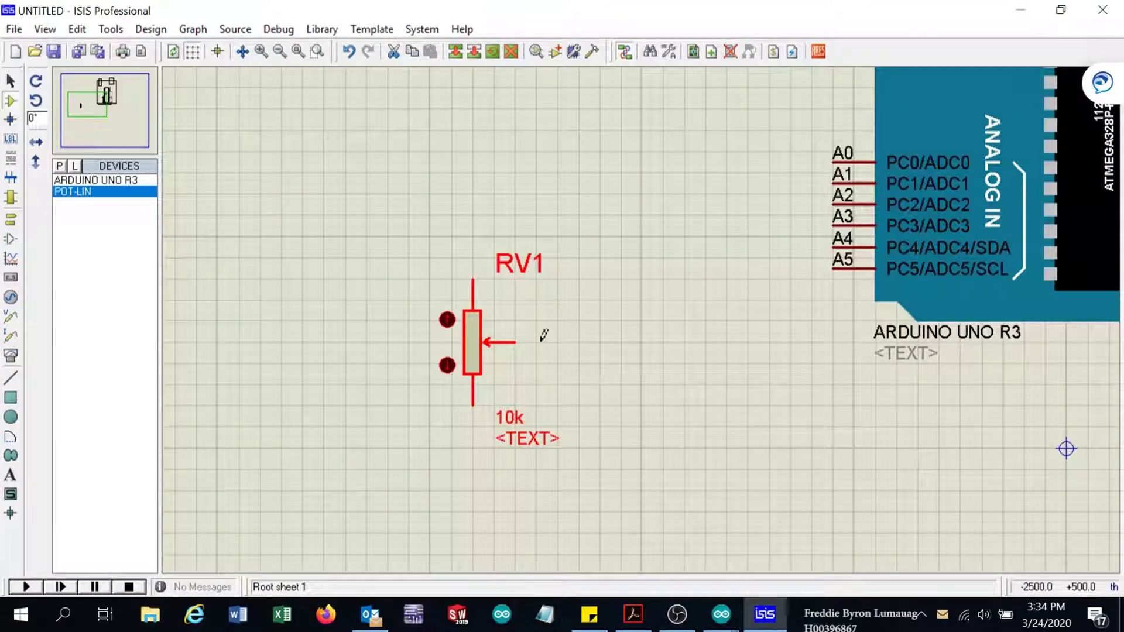
pyautogui.click(627, 331)
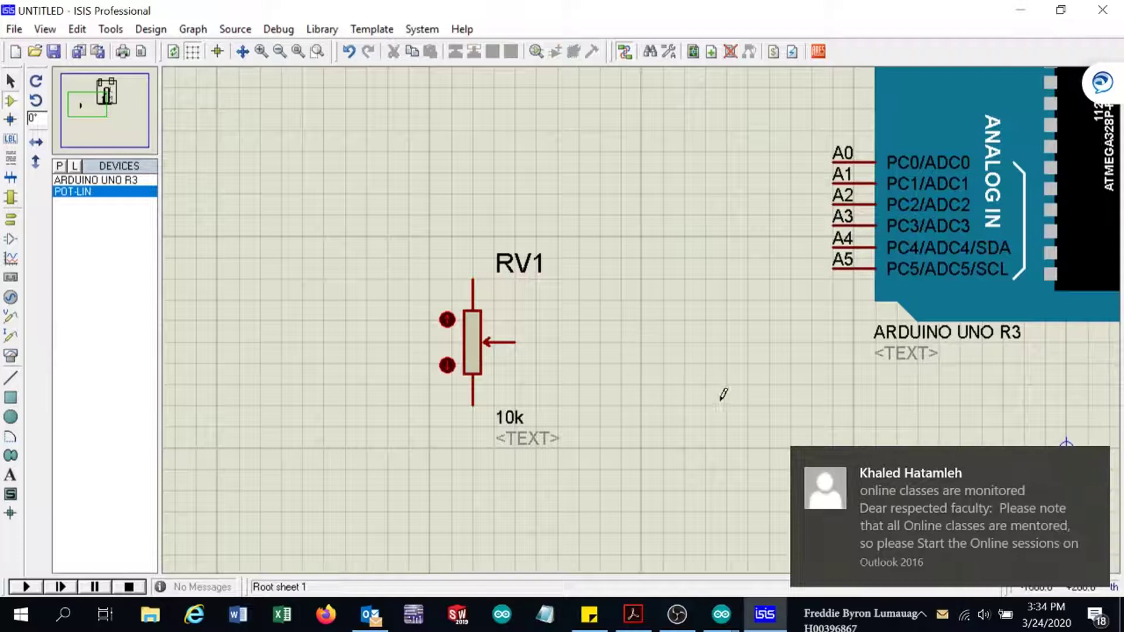
pyautogui.click(516, 341)
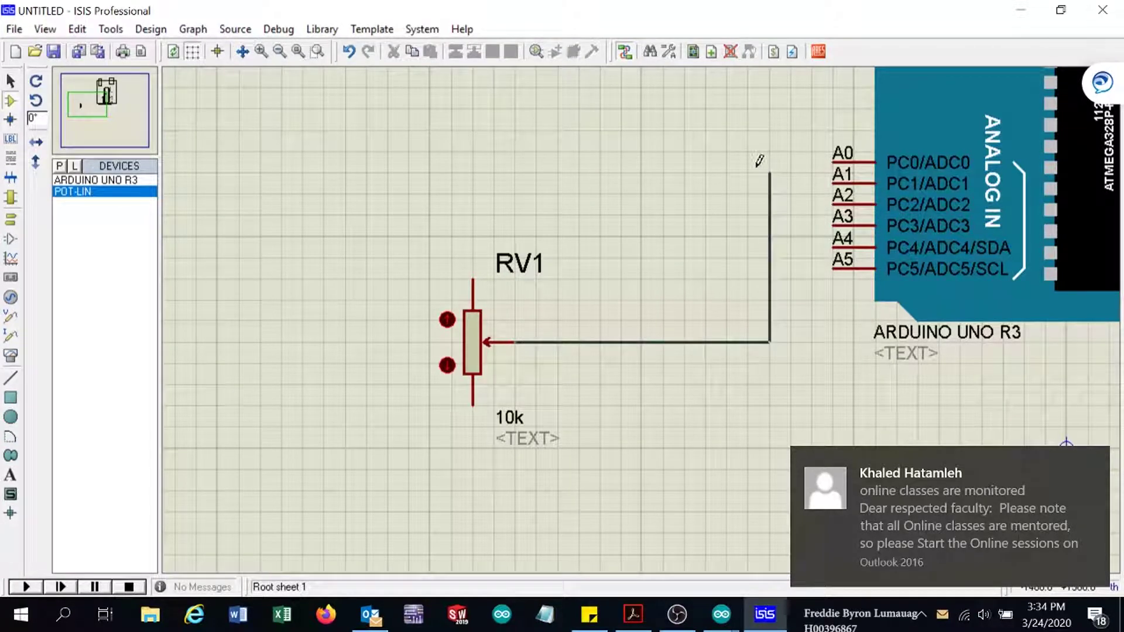
pyautogui.click(834, 153)
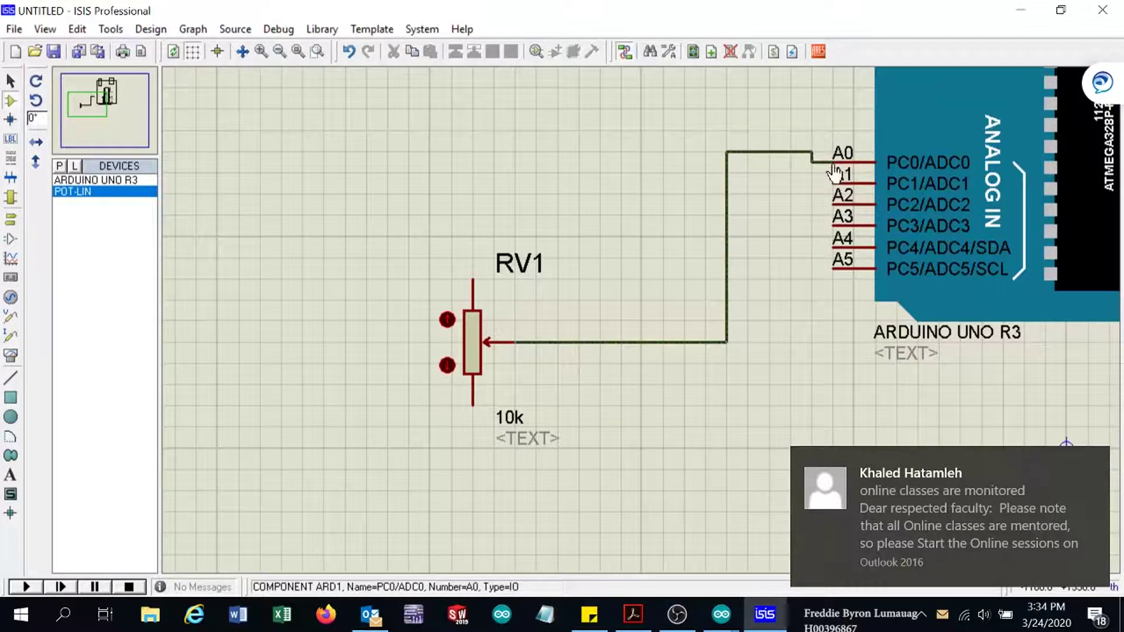
pyautogui.click(1086, 462)
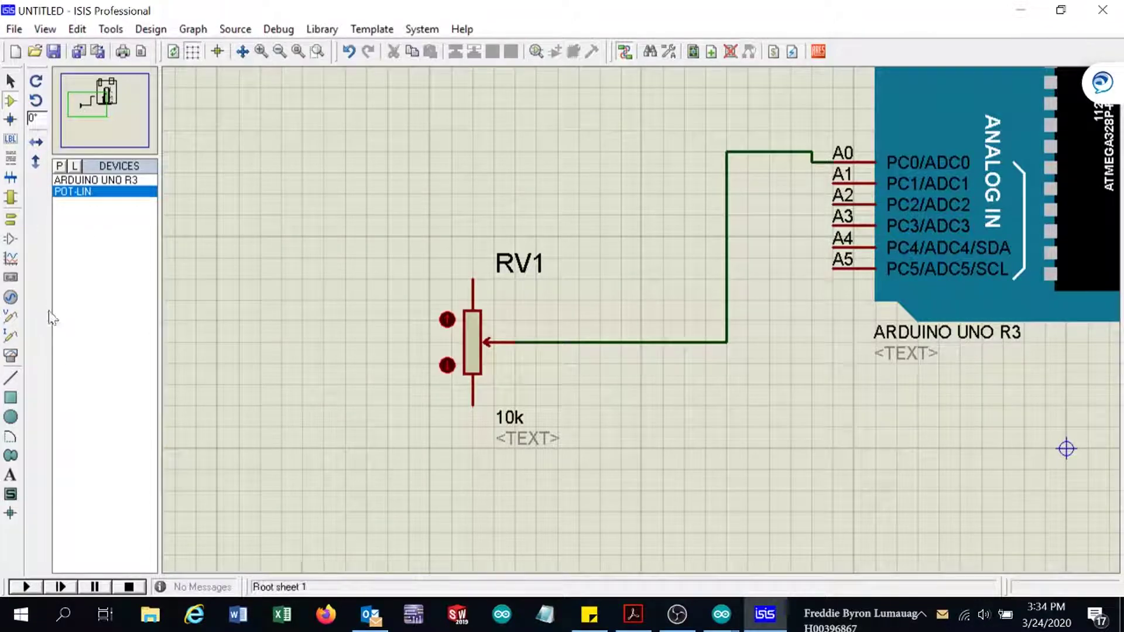
# - Place a GROUND terminal below the potentiometer and wire it to the potentiometer's lower pin
pyautogui.click(12, 221)
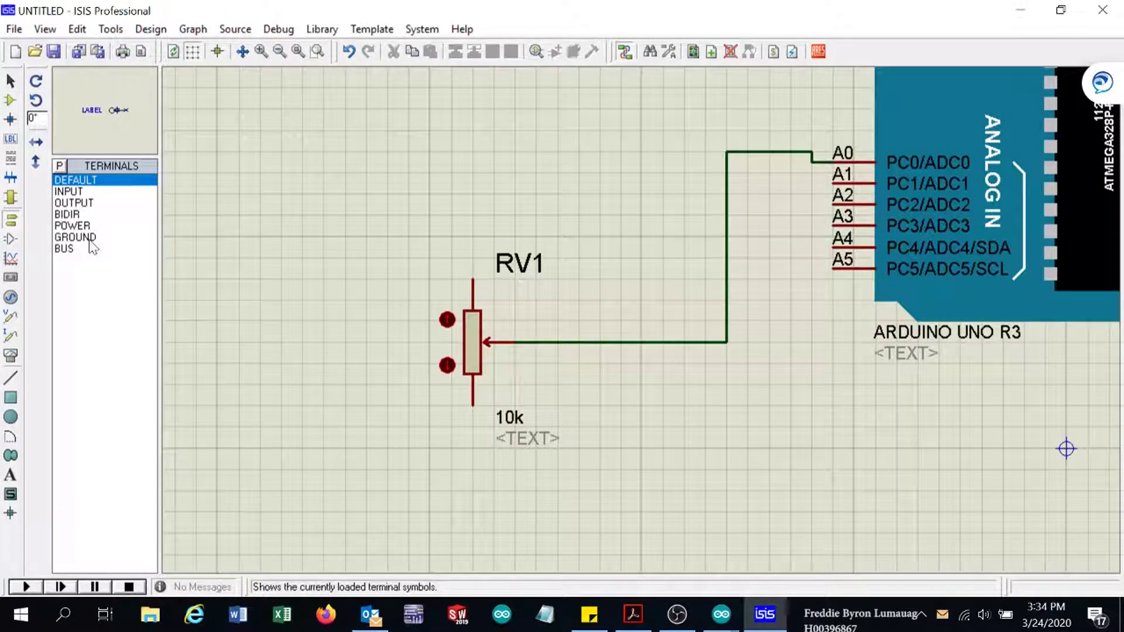
pyautogui.click(88, 238)
pyautogui.click(483, 499)
pyautogui.click(472, 492)
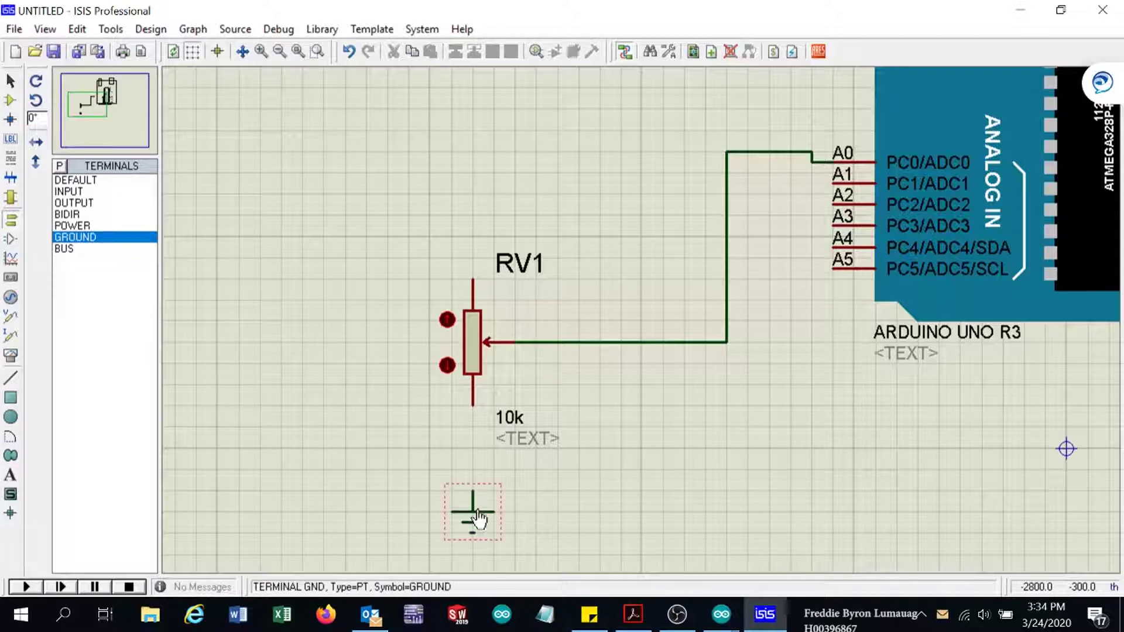
pyautogui.click(472, 406)
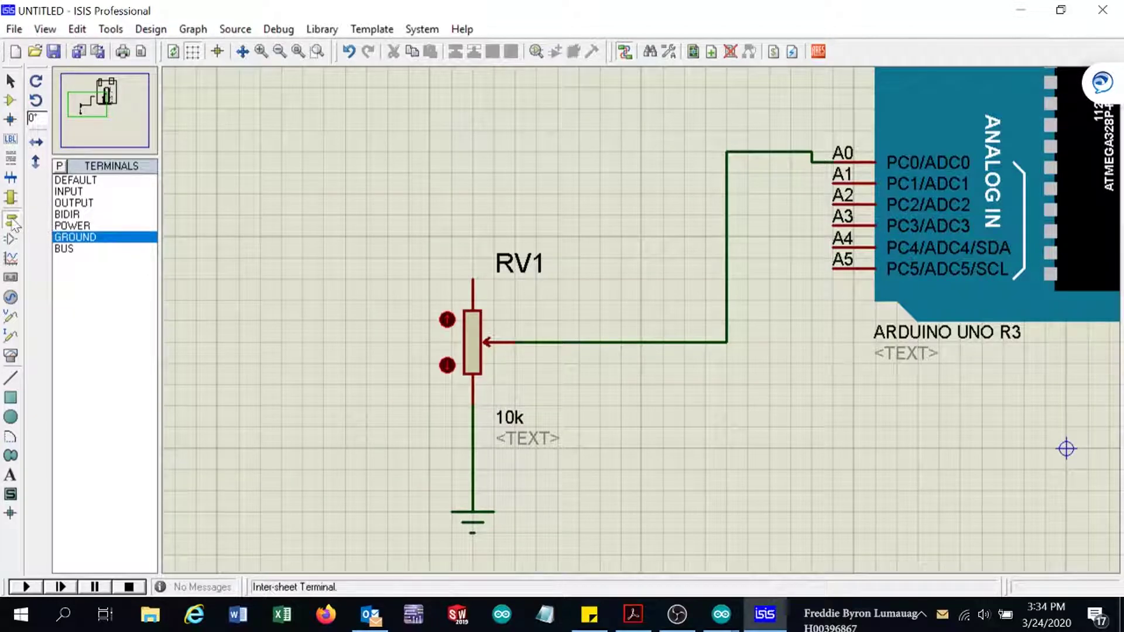
# - Place a POWER terminal above the potentiometer and wire it to the potentiometer's upper pin
pyautogui.click(85, 226)
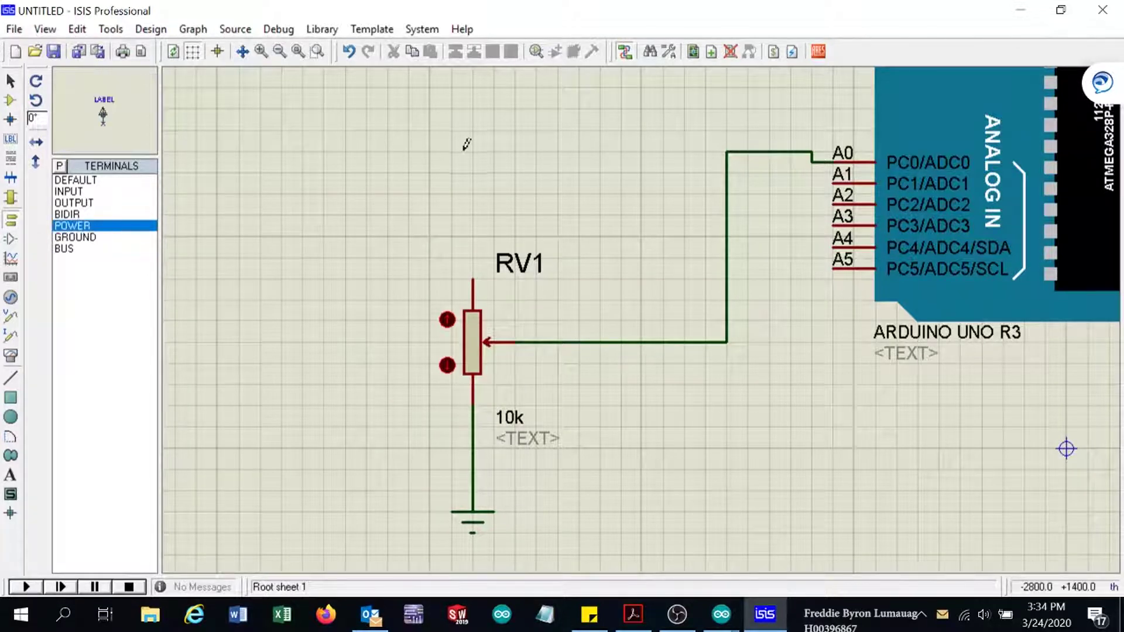
pyautogui.click(473, 208)
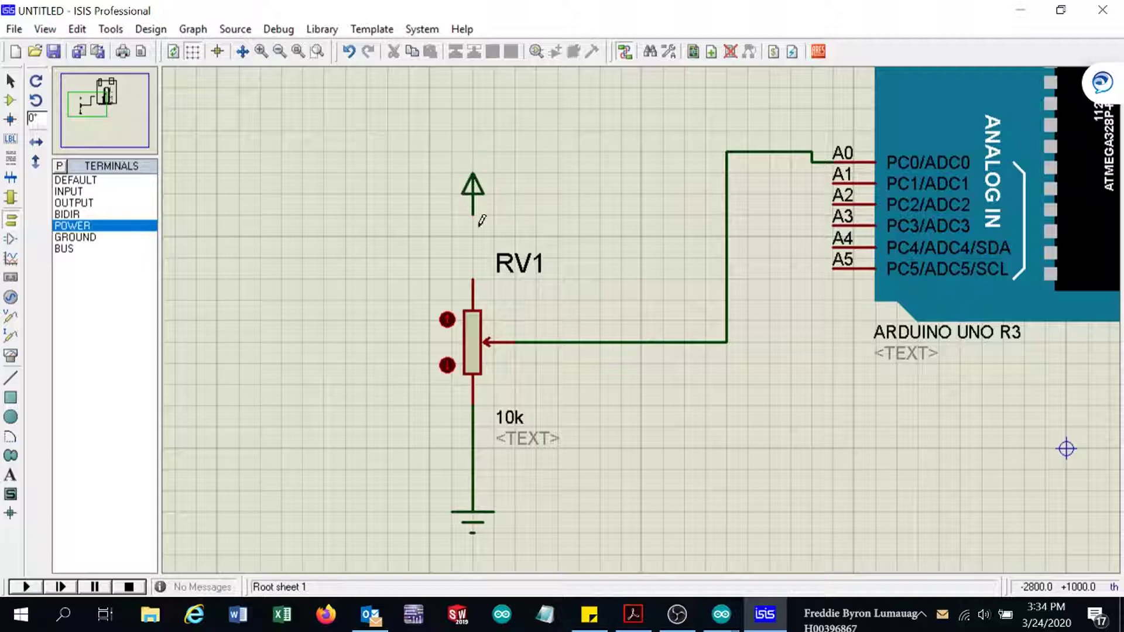
pyautogui.click(474, 211)
pyautogui.click(473, 281)
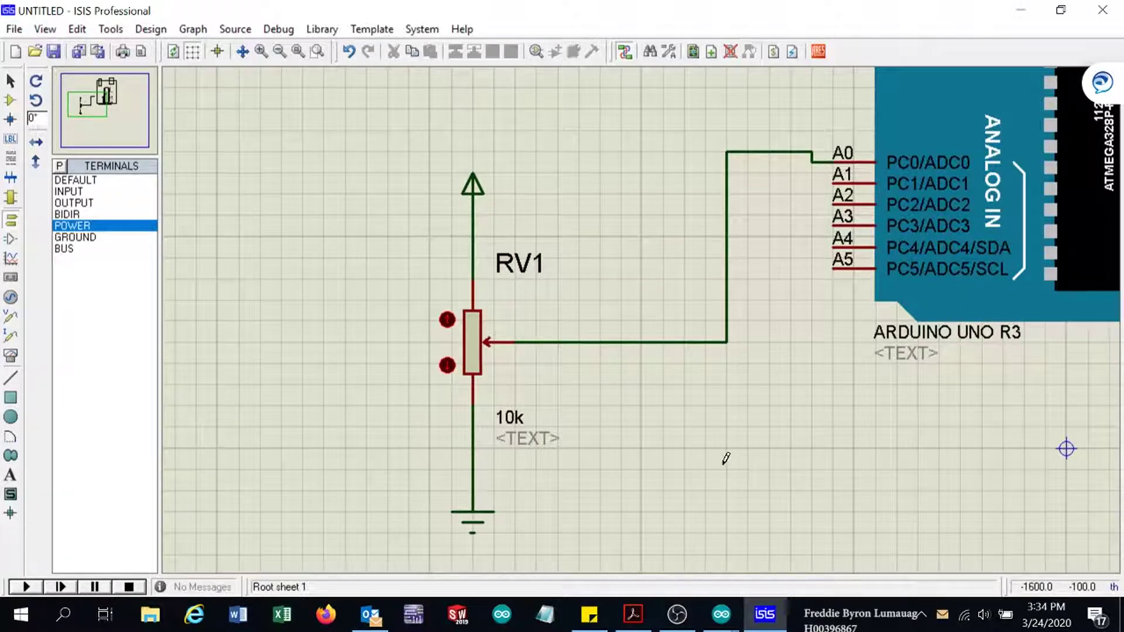
# - Set the Arduino's program file to the copied path of AnalogReadSerial.ino.hex and deselect the board
pyautogui.scroll(1, 645, 316)
pyautogui.scroll(-2, 645, 316)
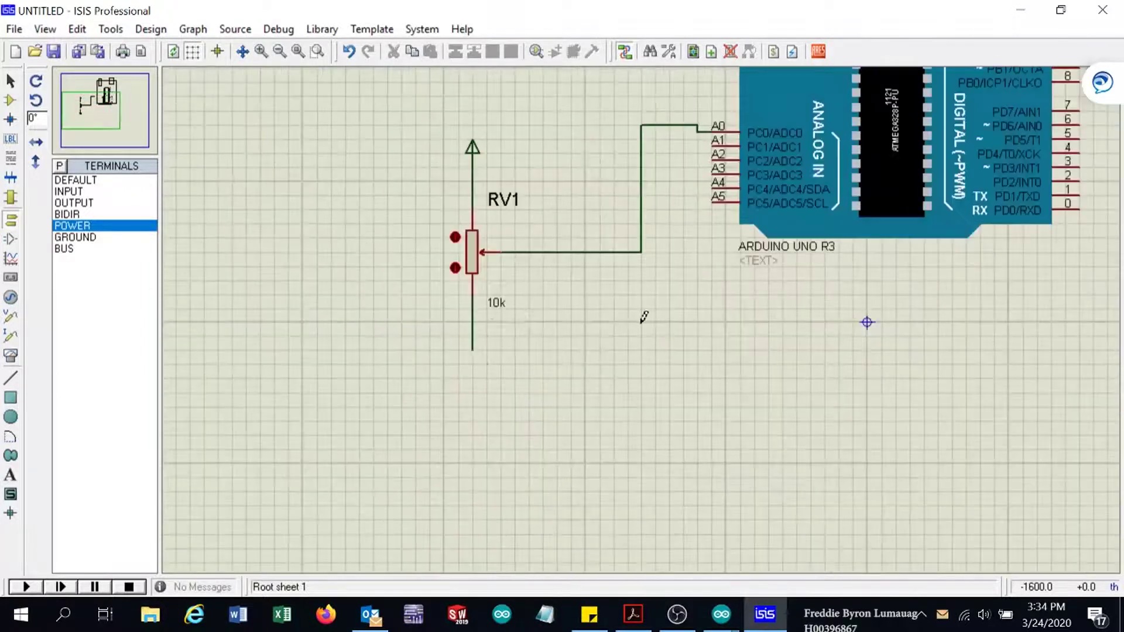
pyautogui.scroll(-1, 655, 292)
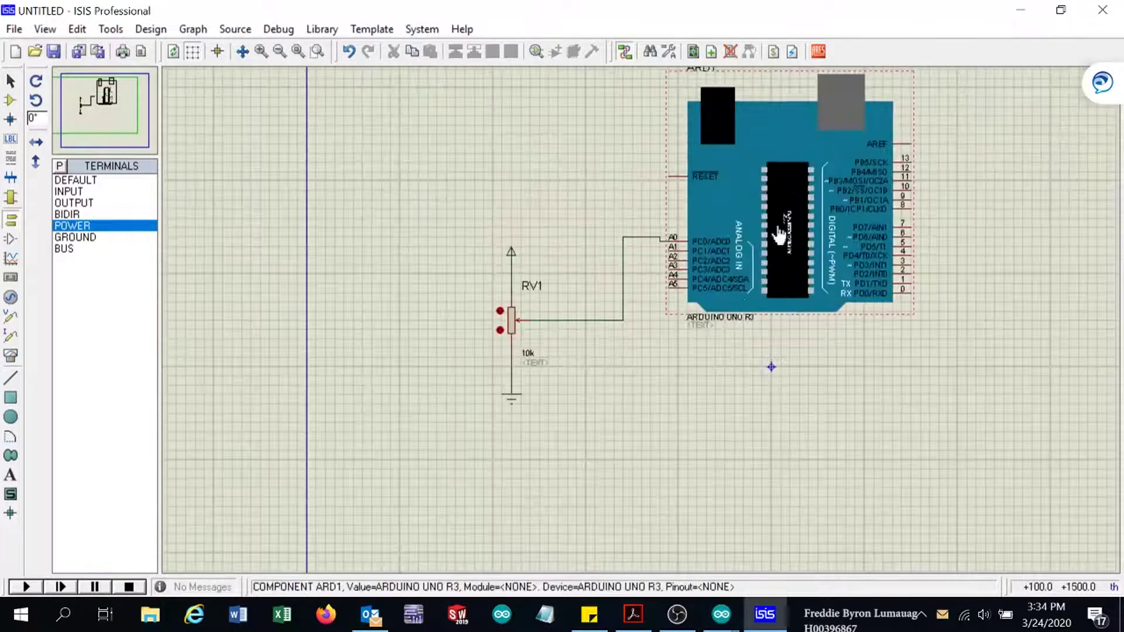
pyautogui.scroll(1, 753, 227)
pyautogui.scroll(-2, 642, 333)
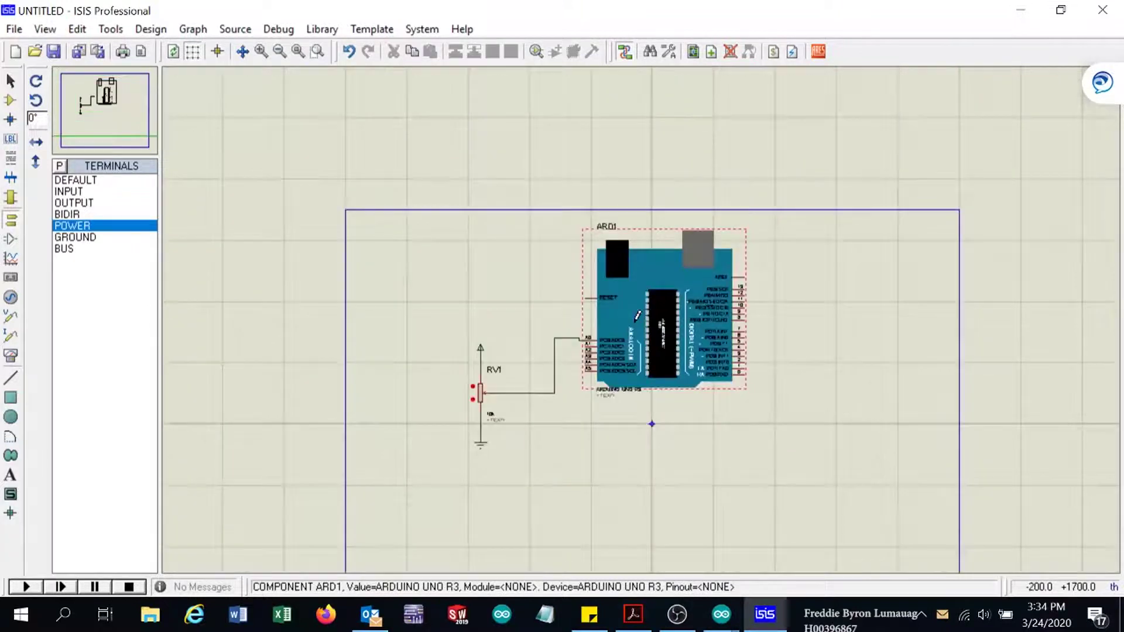
pyautogui.scroll(1, 644, 334)
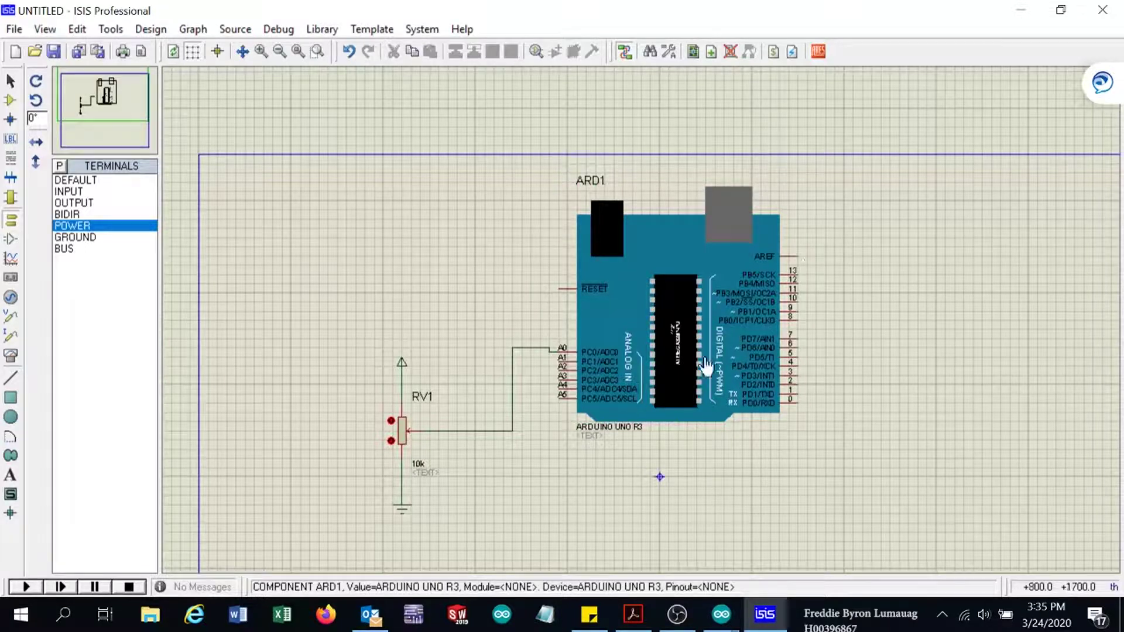
pyautogui.rightClick(683, 323)
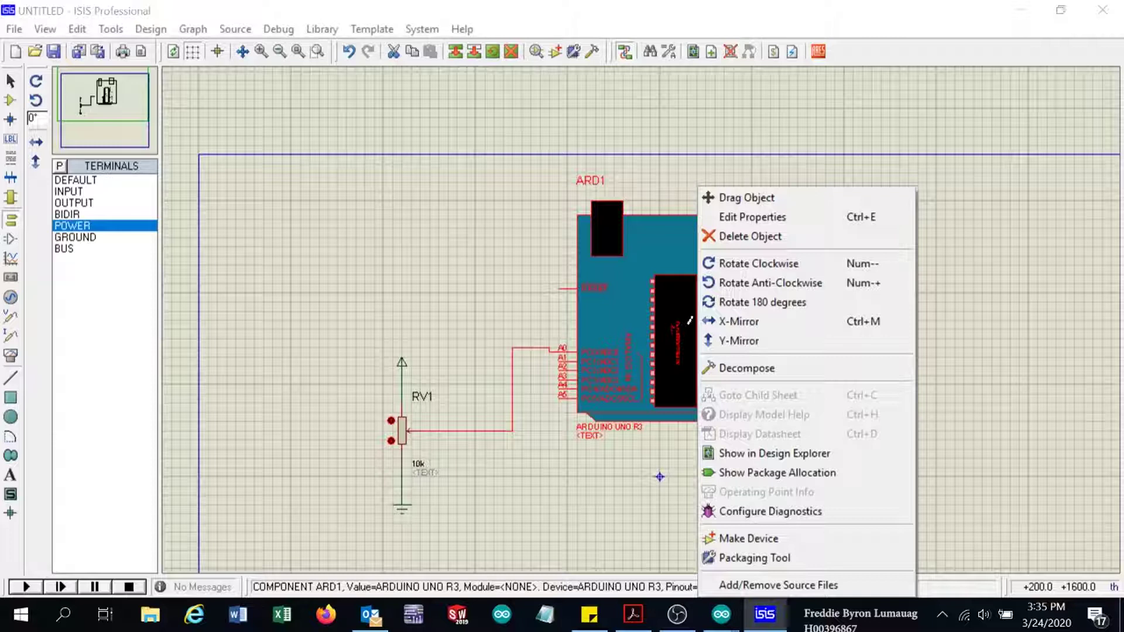
pyautogui.click(771, 216)
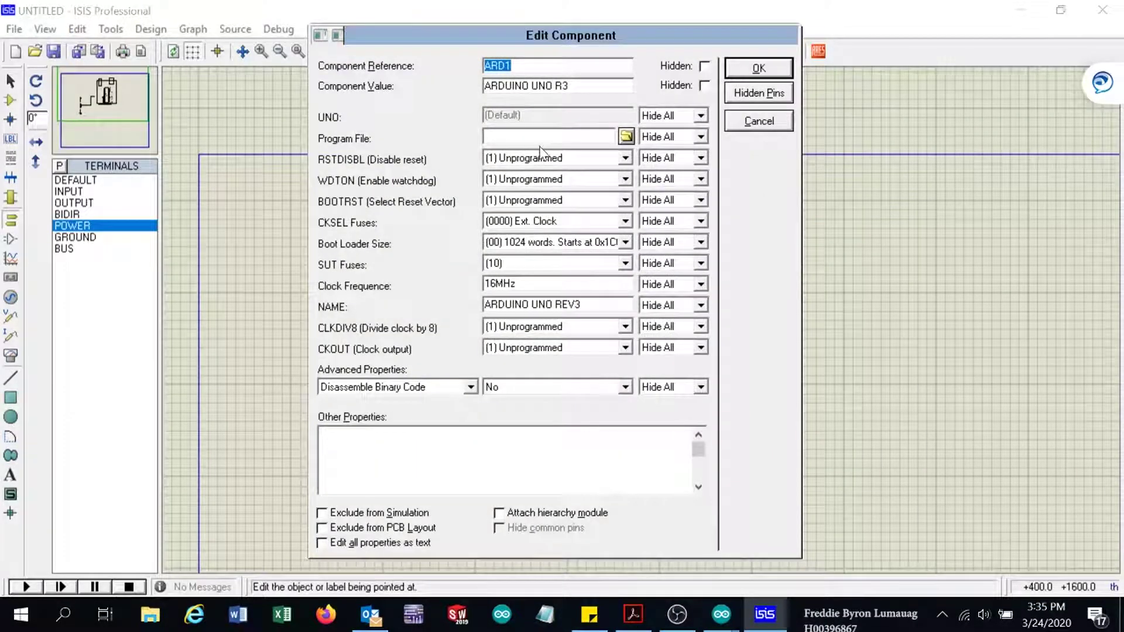
pyautogui.click(504, 137)
pyautogui.rightClick(530, 137)
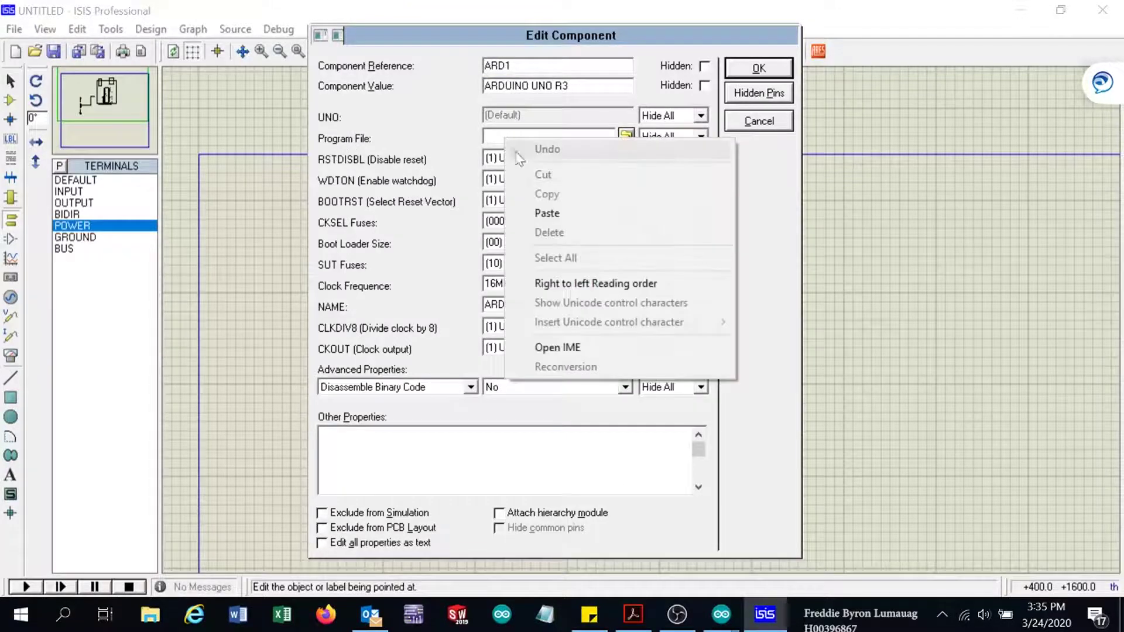
pyautogui.click(560, 214)
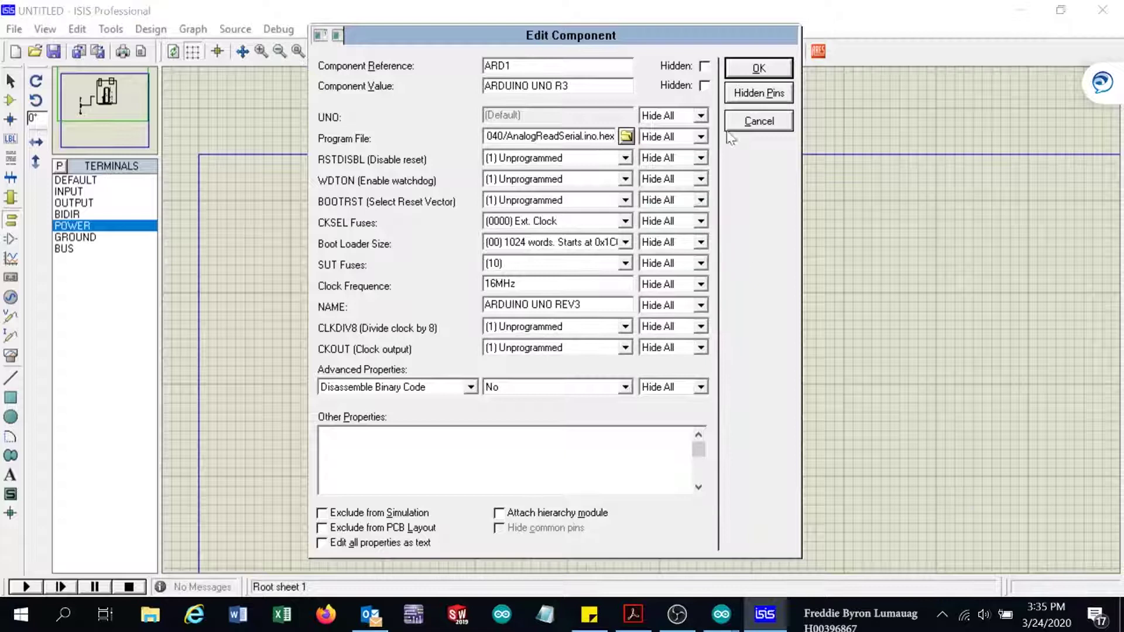
pyautogui.click(760, 69)
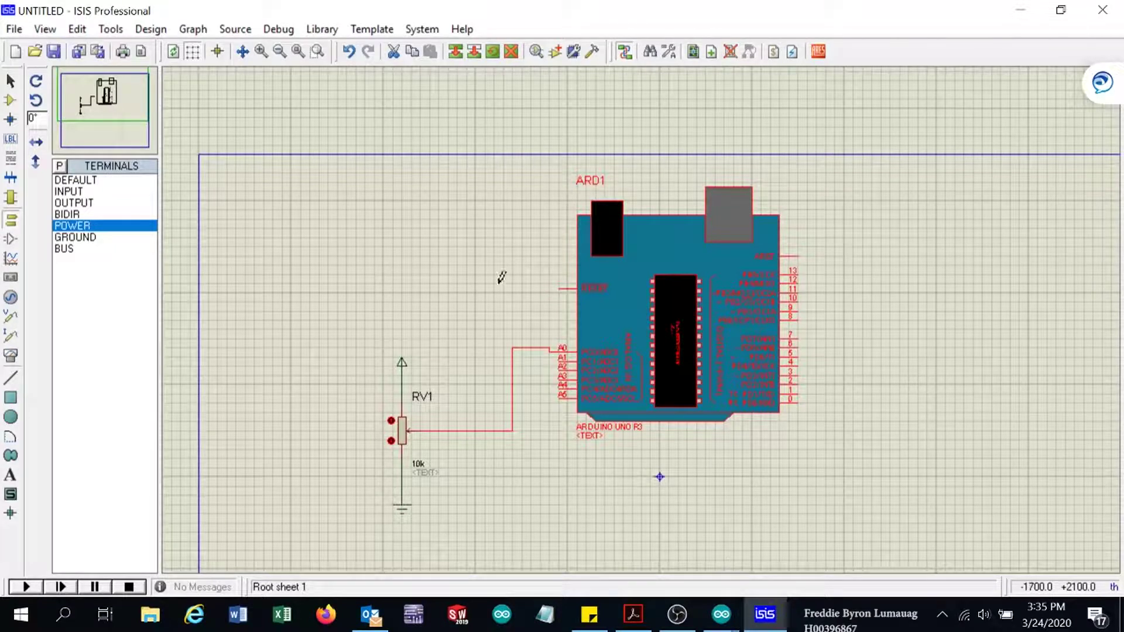
pyautogui.rightClick(489, 229)
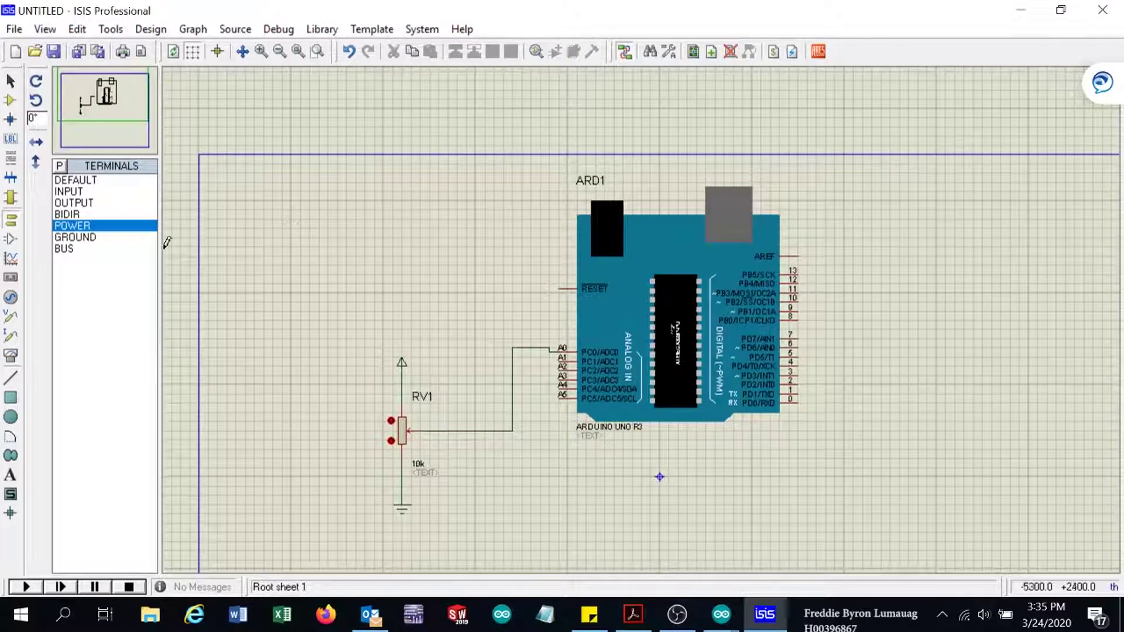
# - Run the simulation, raising the potentiometer's wiper while checking the Arduino's pin states, and stop it
pyautogui.click(26, 586)
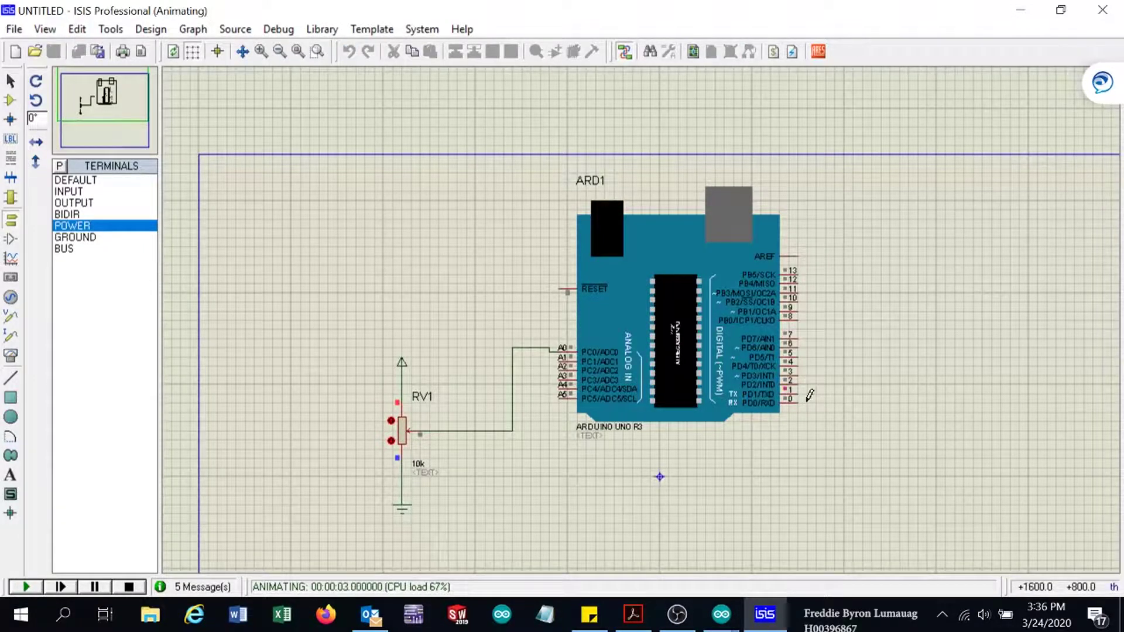
pyautogui.scroll(-1, 766, 385)
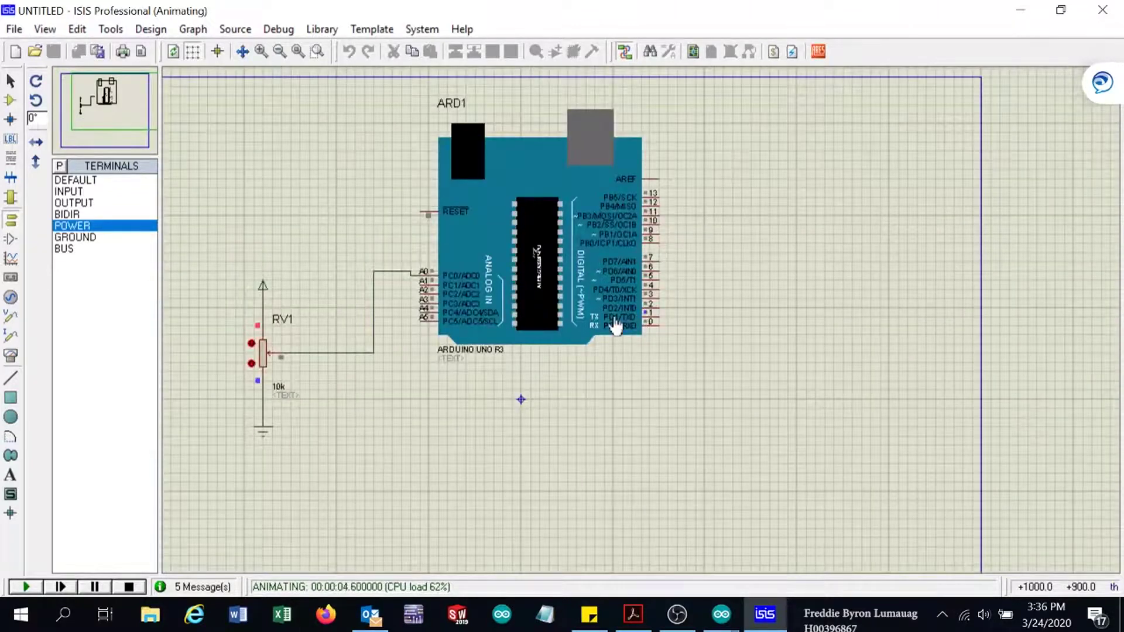
pyautogui.scroll(1, 612, 322)
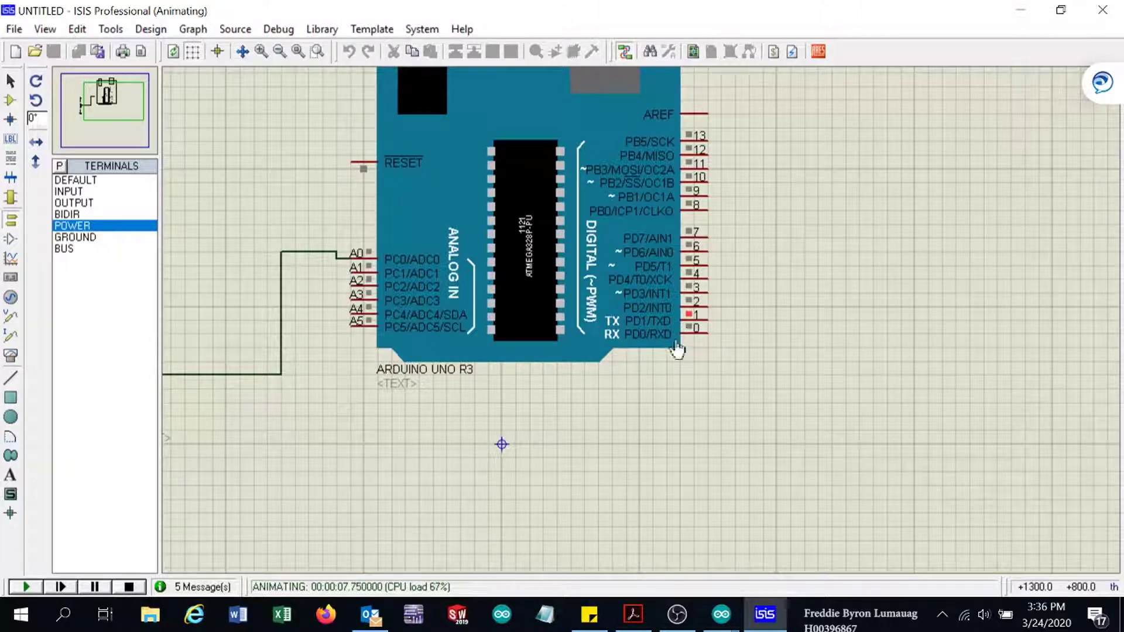
pyautogui.scroll(-1, 423, 351)
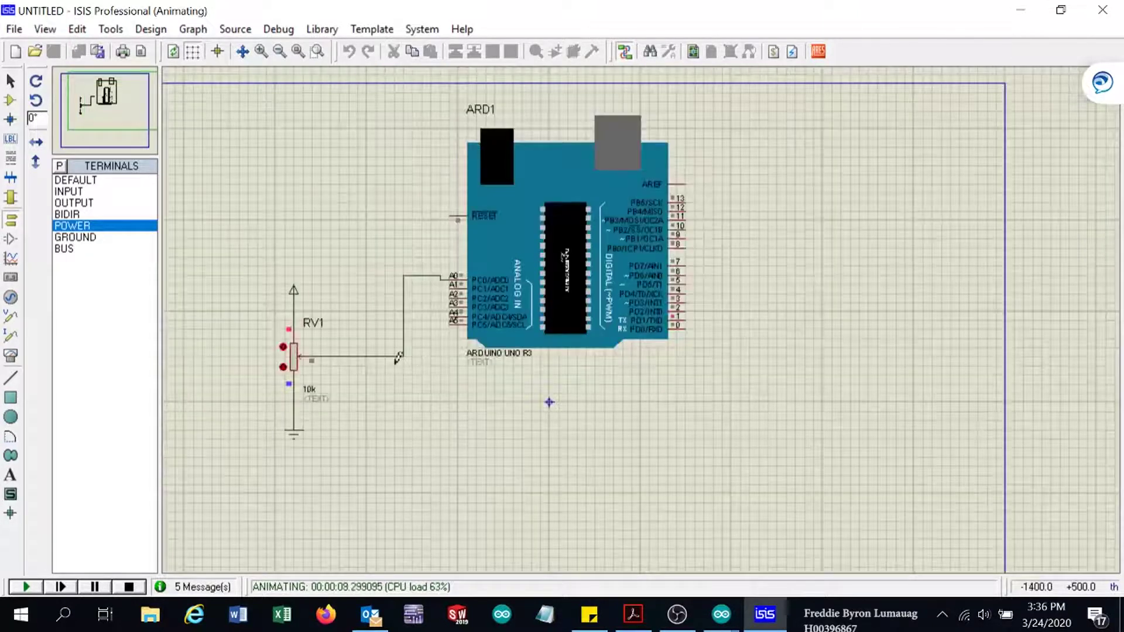
pyautogui.click(284, 346)
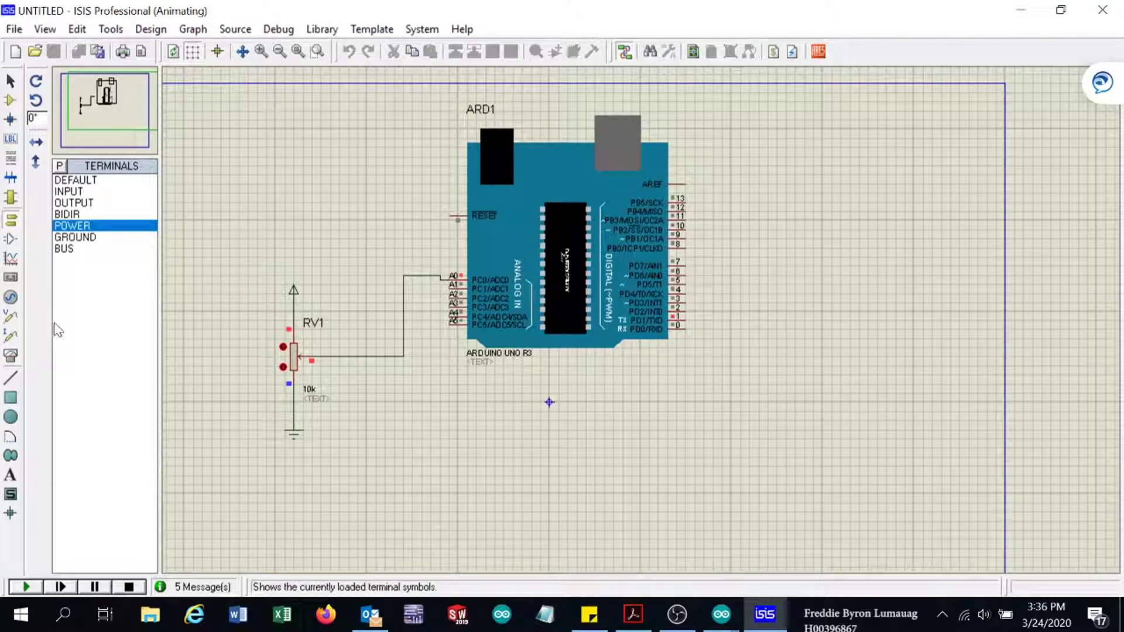
pyautogui.click(130, 587)
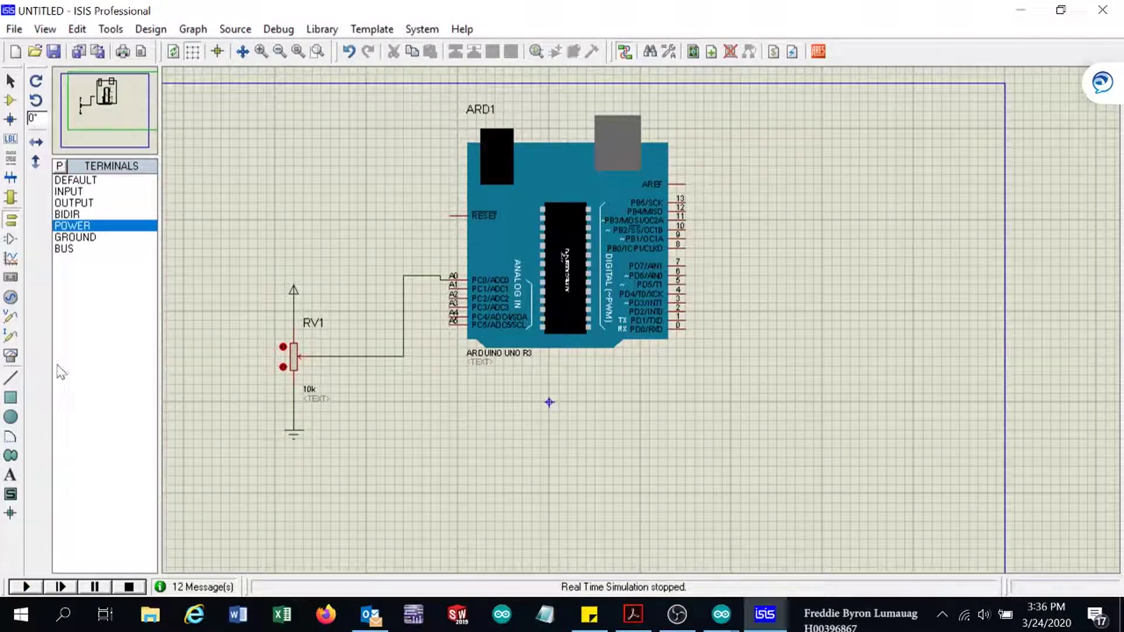
# - Place a VIRTUAL TERMINAL instrument to the lower right of the Arduino board
pyautogui.click(11, 355)
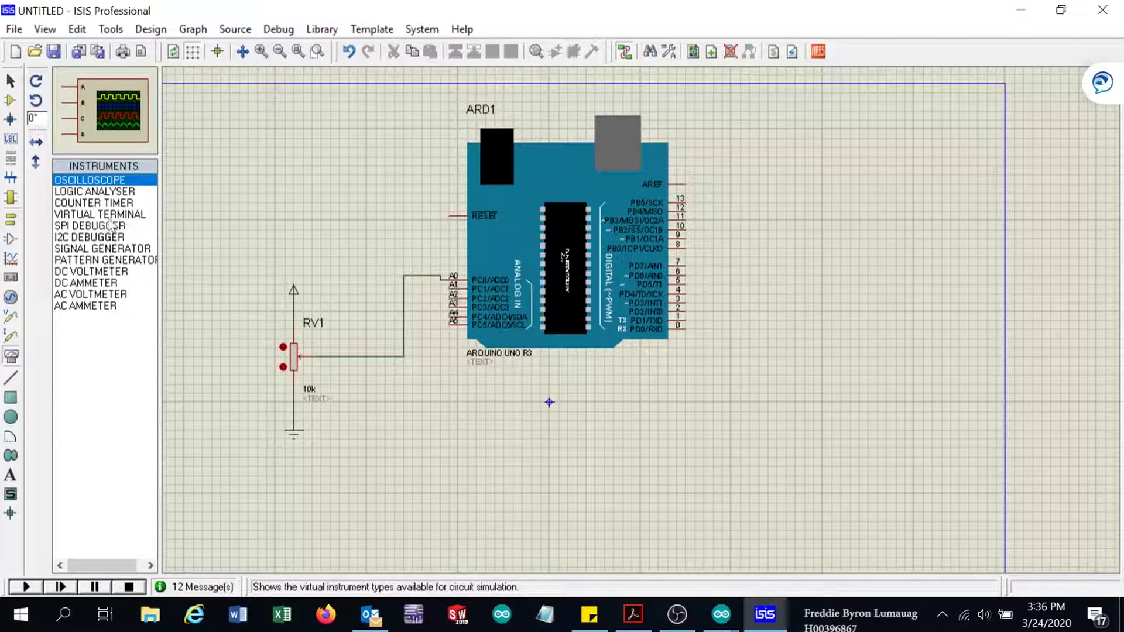
pyautogui.click(121, 215)
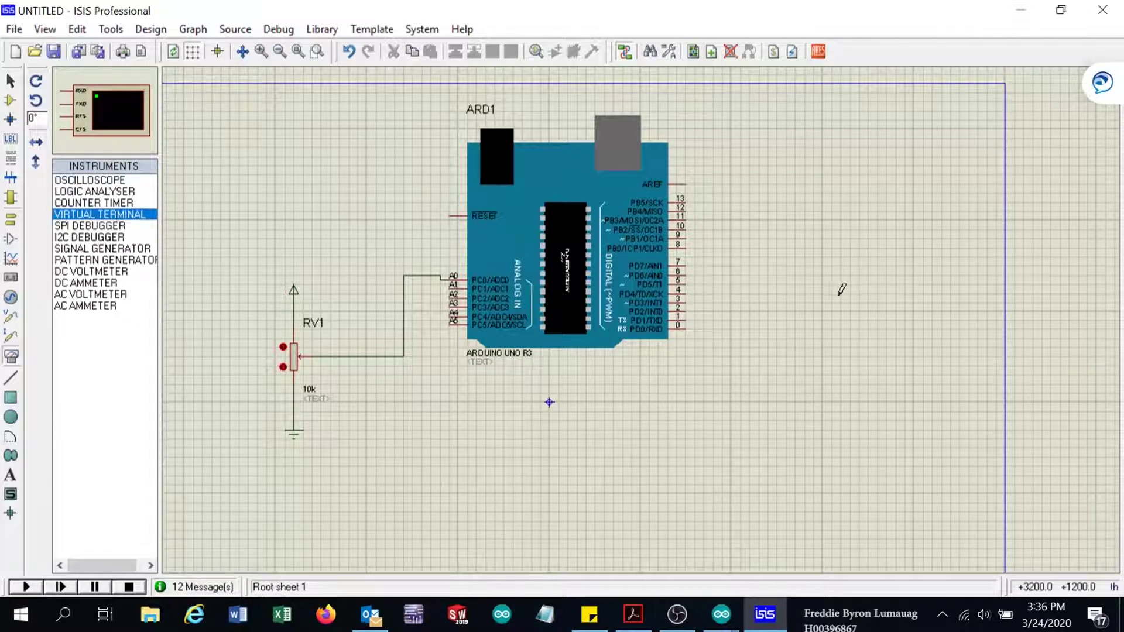
pyautogui.click(803, 357)
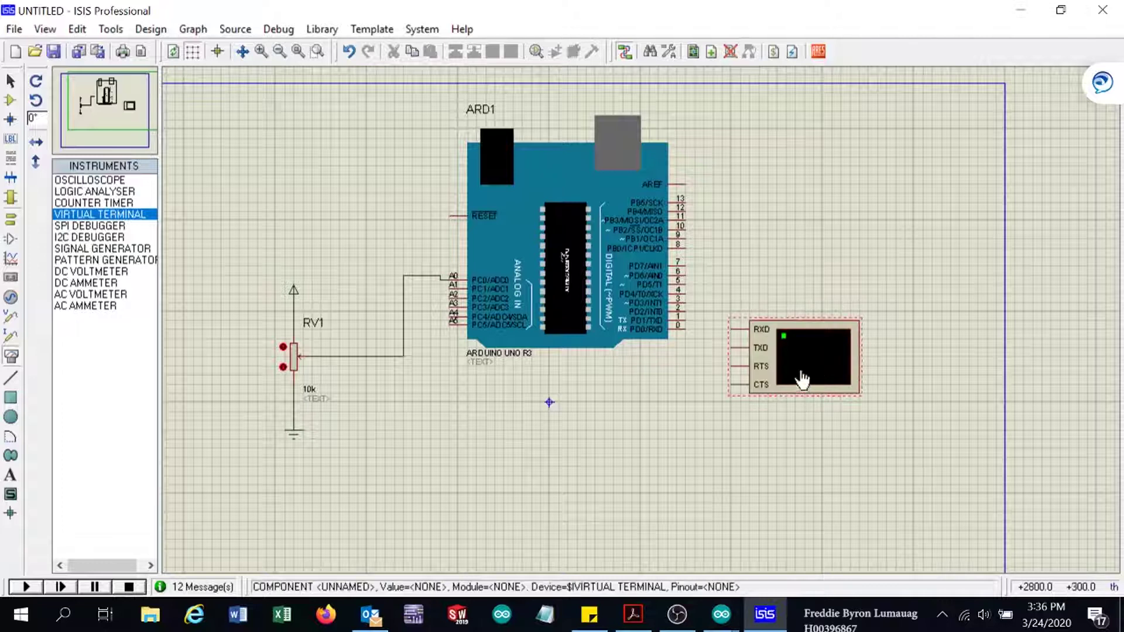
# - Wire the Arduino's pin 1 (TXD) to the virtual terminal's RXD and its pin 0 (RXD) to the terminal's TXD
pyautogui.scroll(-1, 771, 363)
pyautogui.scroll(3, 621, 301)
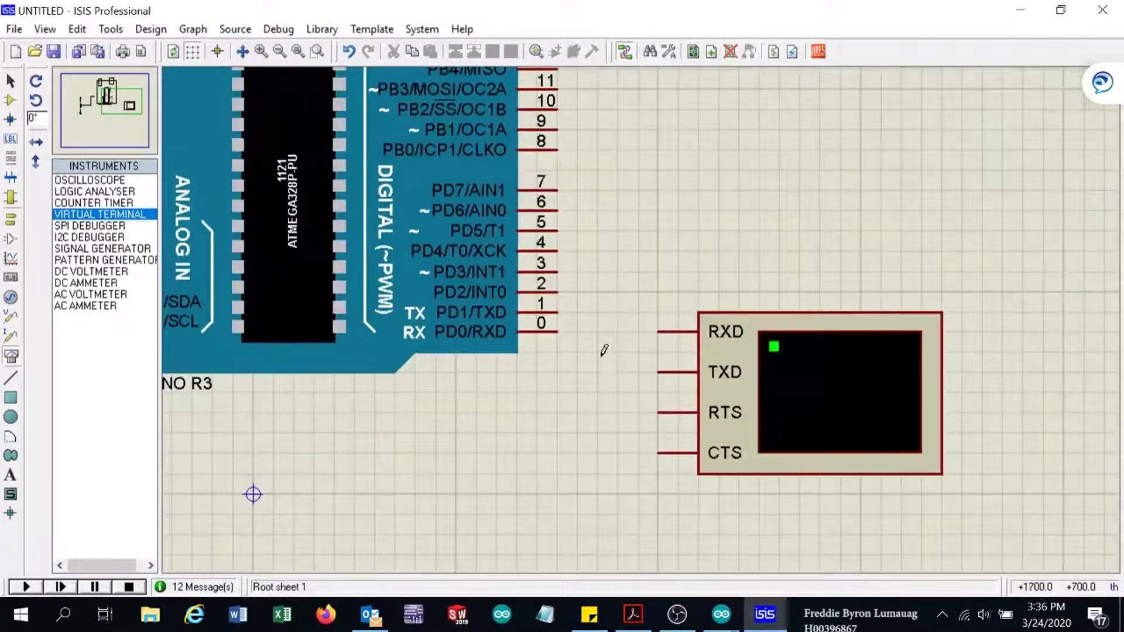
pyautogui.click(559, 312)
pyautogui.click(668, 329)
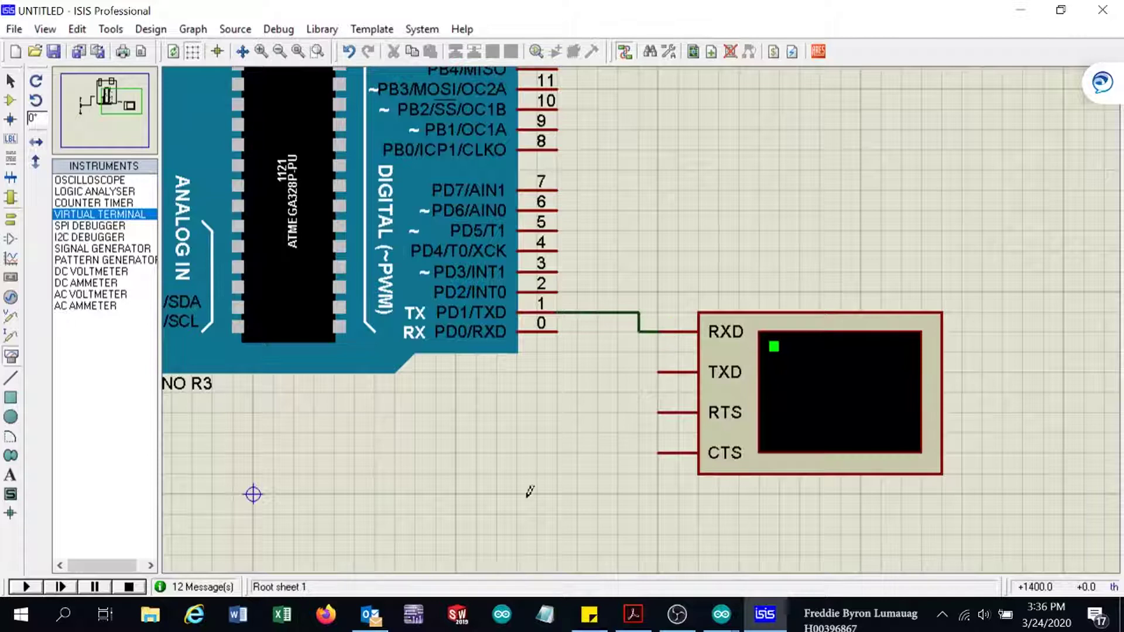
pyautogui.click(663, 373)
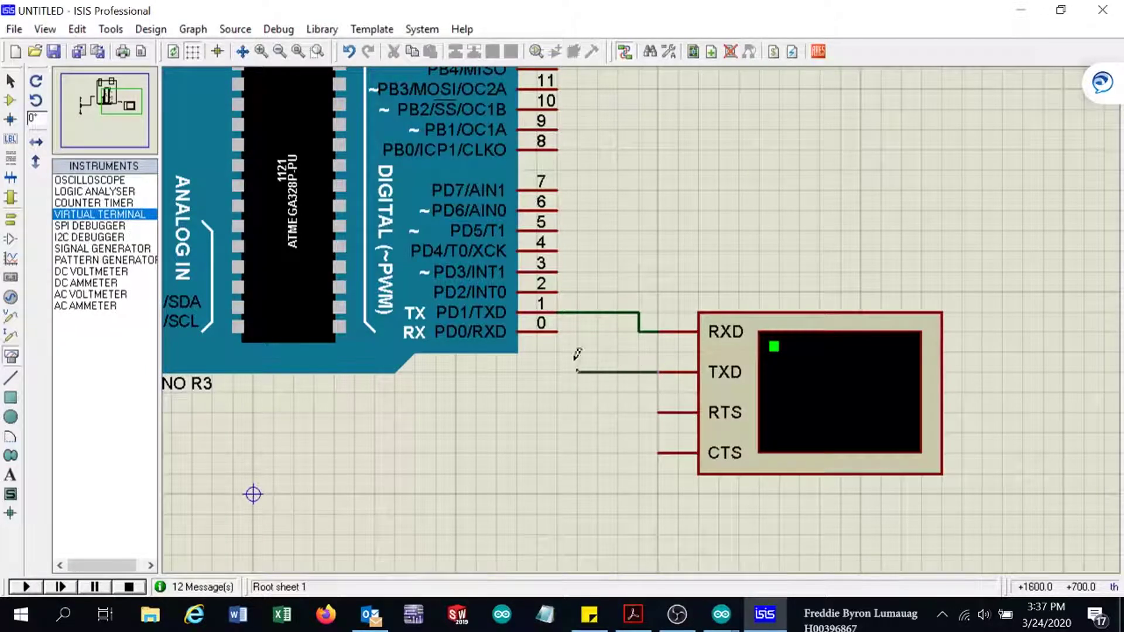
pyautogui.click(562, 332)
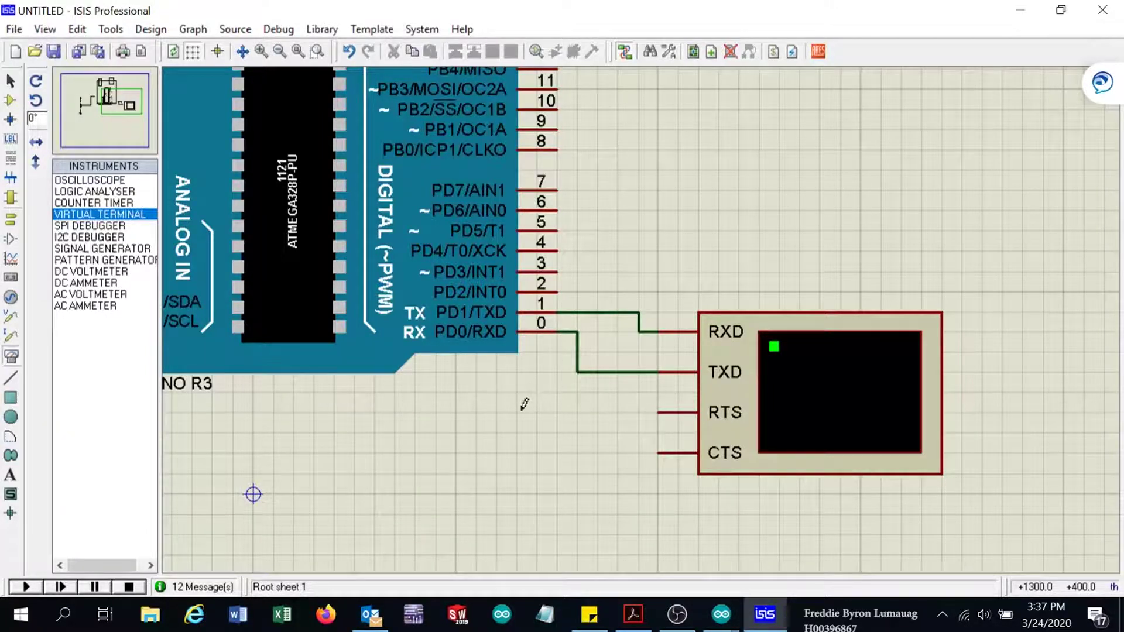
# - Run the simulation with the whole circuit in view and move the Virtual Terminal window clear of the potentiometer and its wiring
pyautogui.scroll(-2, 537, 392)
pyautogui.scroll(1, 647, 313)
pyautogui.scroll(-3, 648, 312)
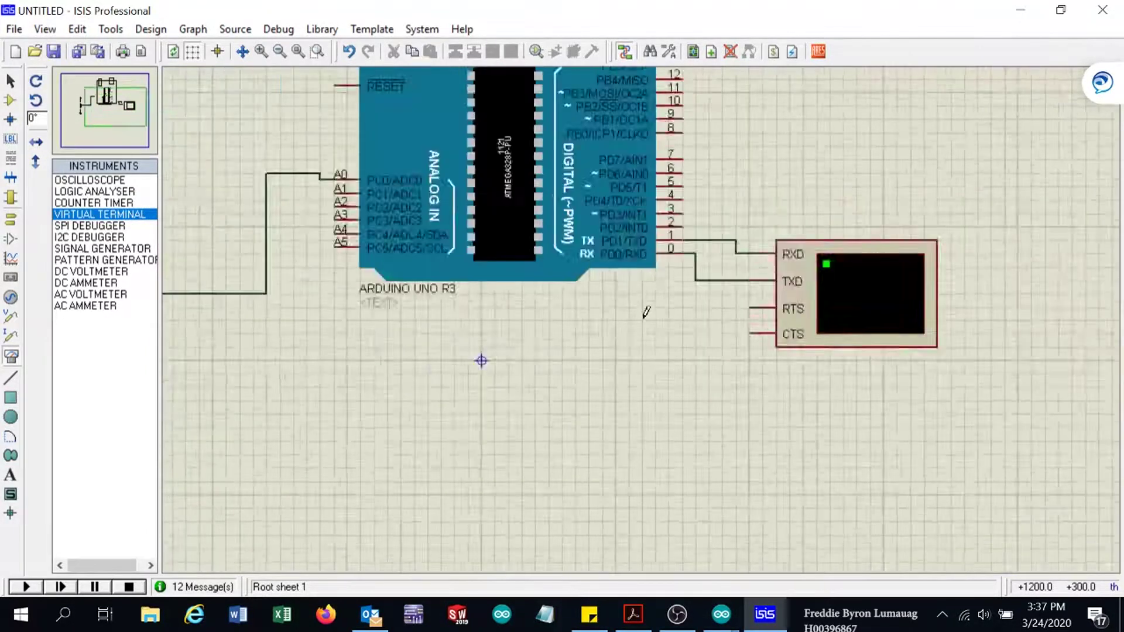
pyautogui.scroll(3, 645, 319)
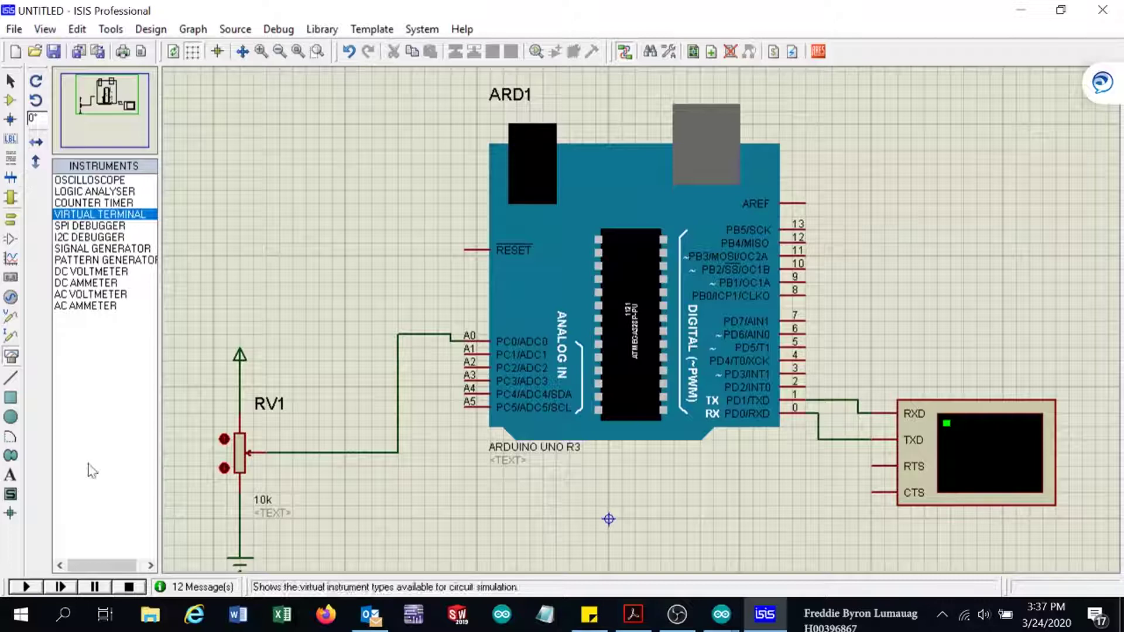
pyautogui.click(17, 588)
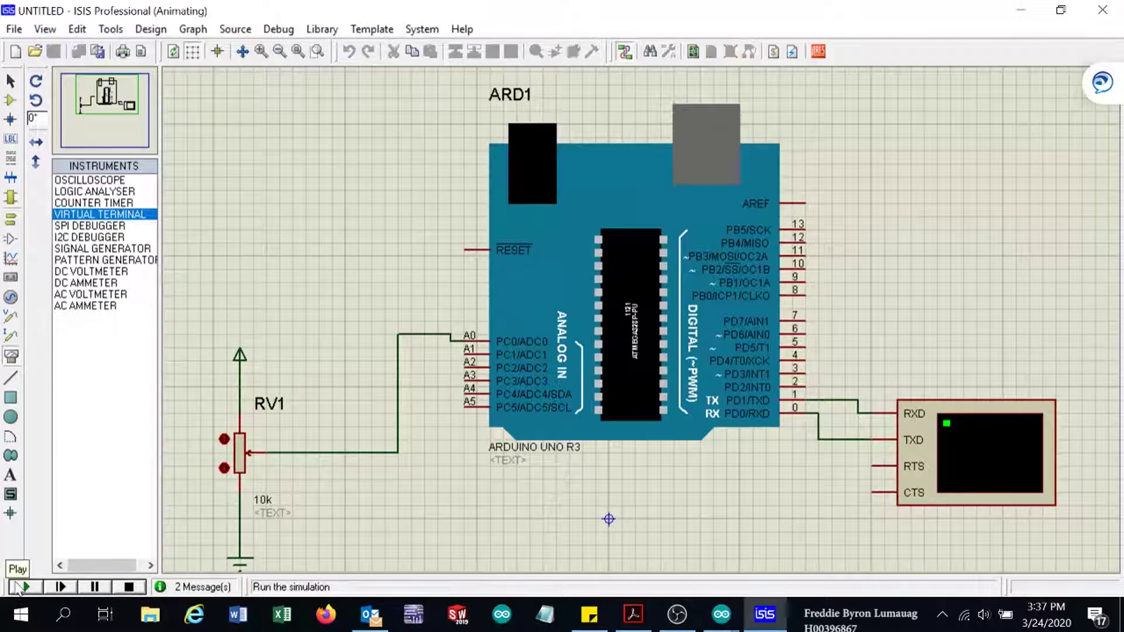
pyautogui.moveTo(312, 200); pyautogui.dragTo(779, 223)
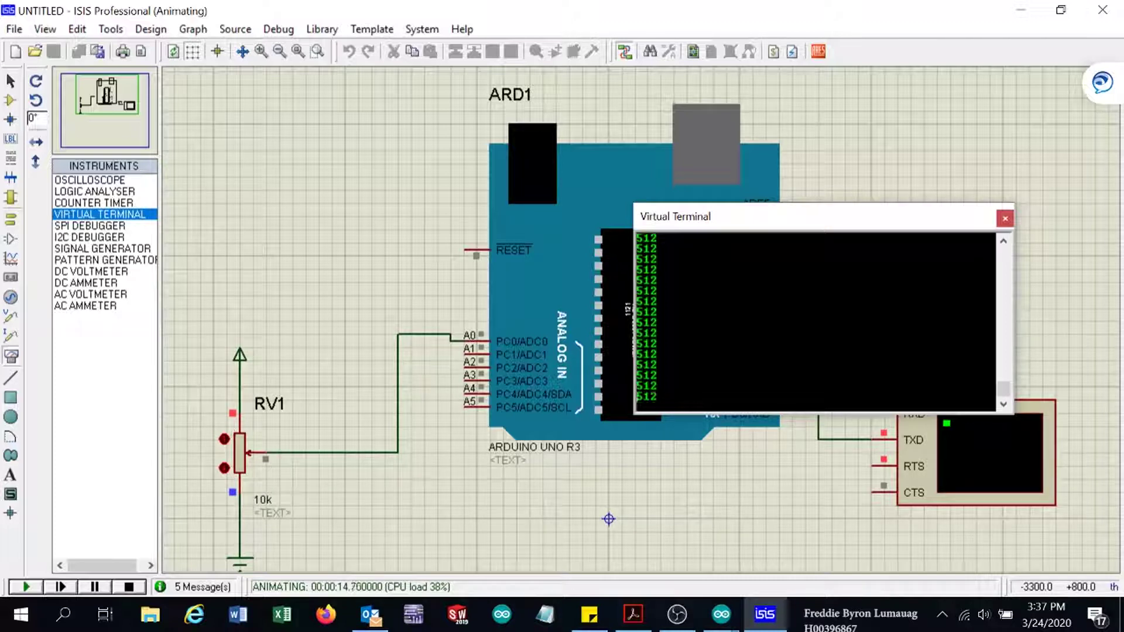
# - Raise the potentiometer's wiper step by step to its maximum while reading the output in the Virtual Terminal
pyautogui.click(224, 439)
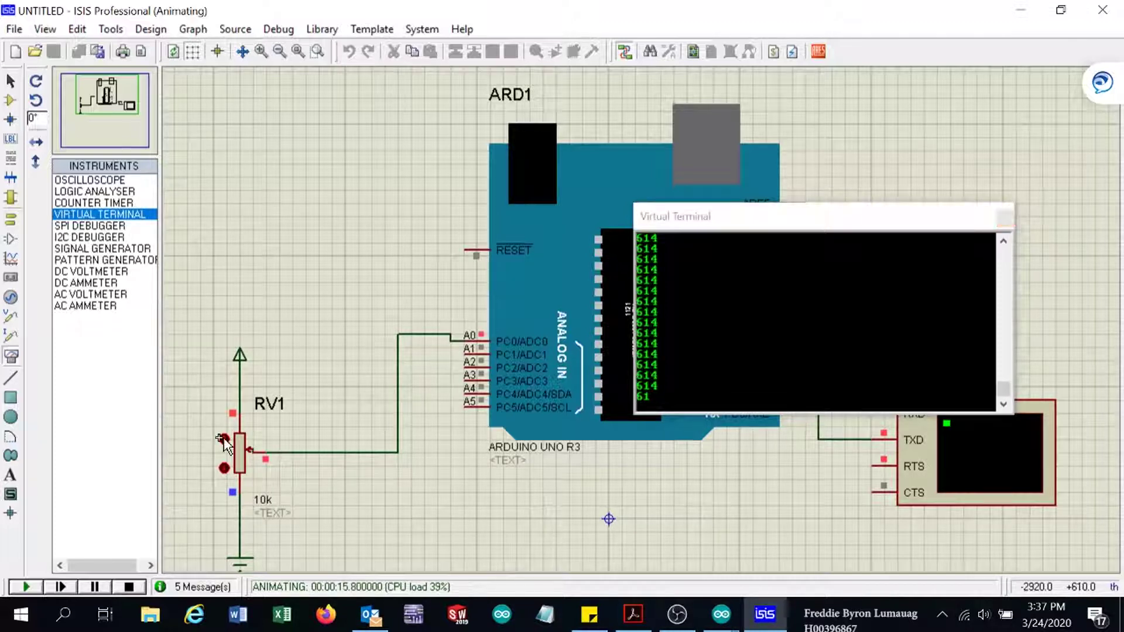
pyautogui.click(224, 439)
pyautogui.click(224, 439)
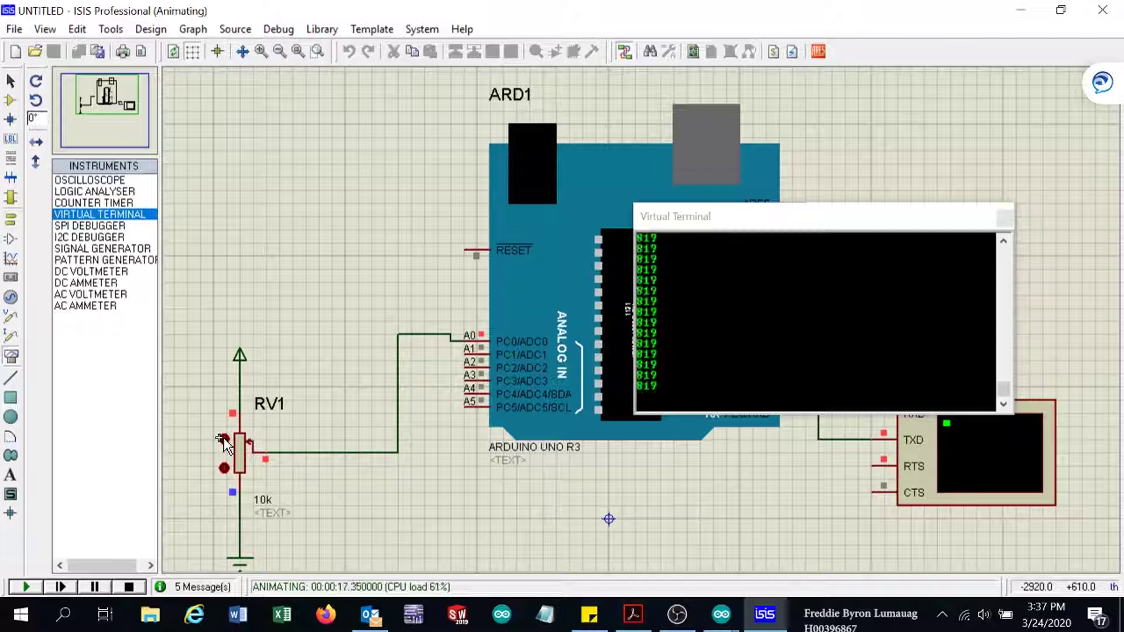
pyautogui.click(224, 438)
pyautogui.click(224, 439)
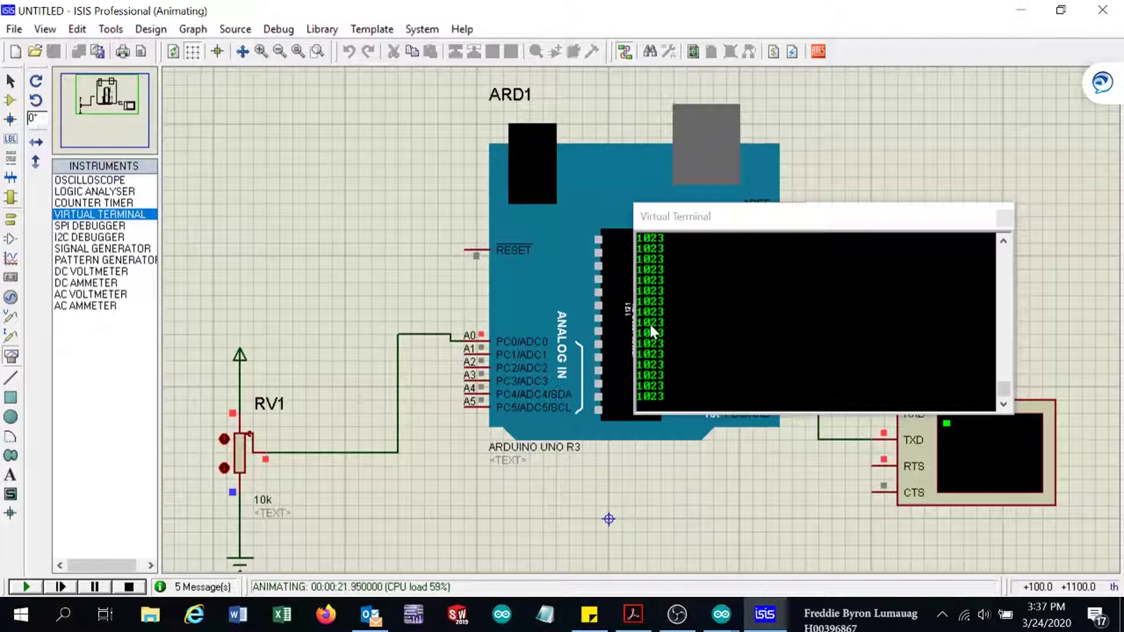
# - Lower the potentiometer's wiper step by step while reading the Virtual Terminal output, and stop the simulation
pyautogui.click(224, 467)
pyautogui.click(224, 468)
pyautogui.click(224, 468)
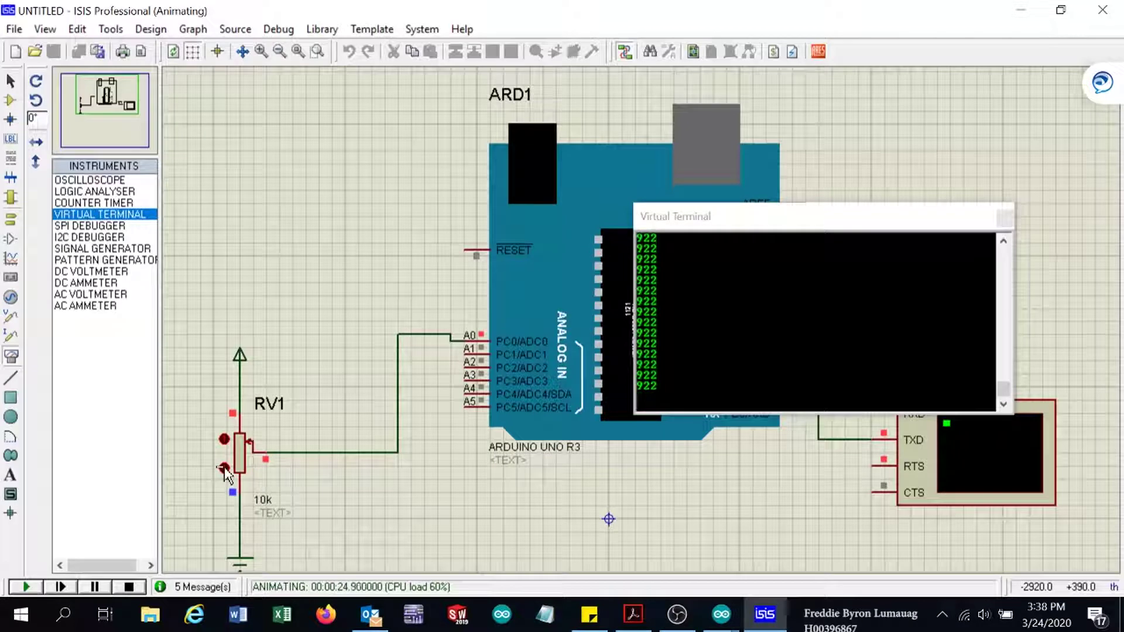
pyautogui.click(224, 468)
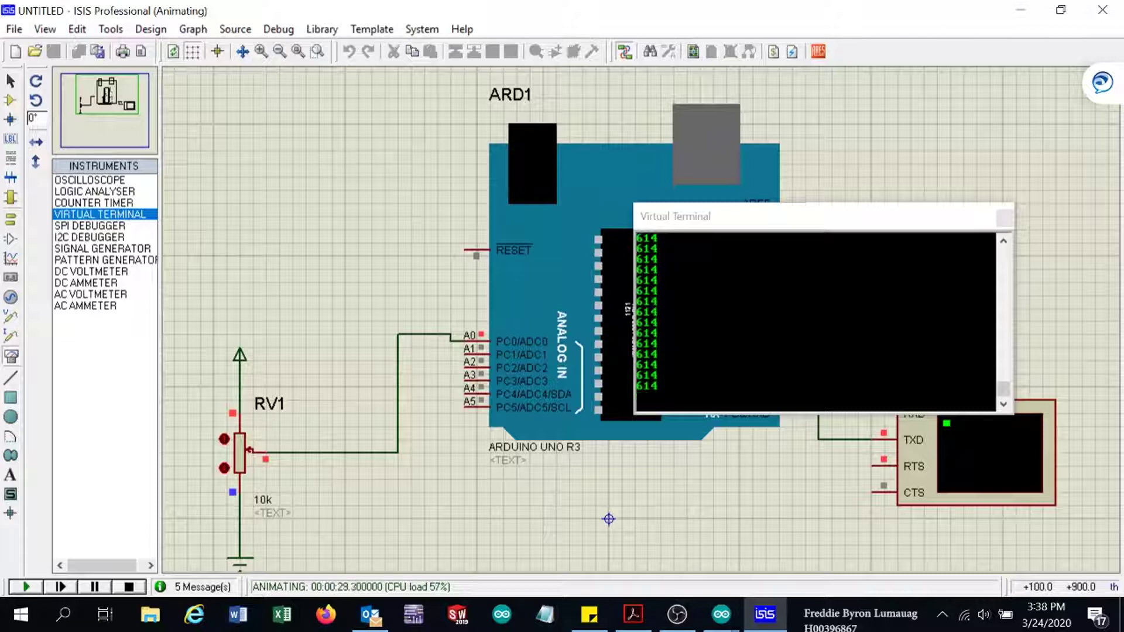
pyautogui.click(224, 467)
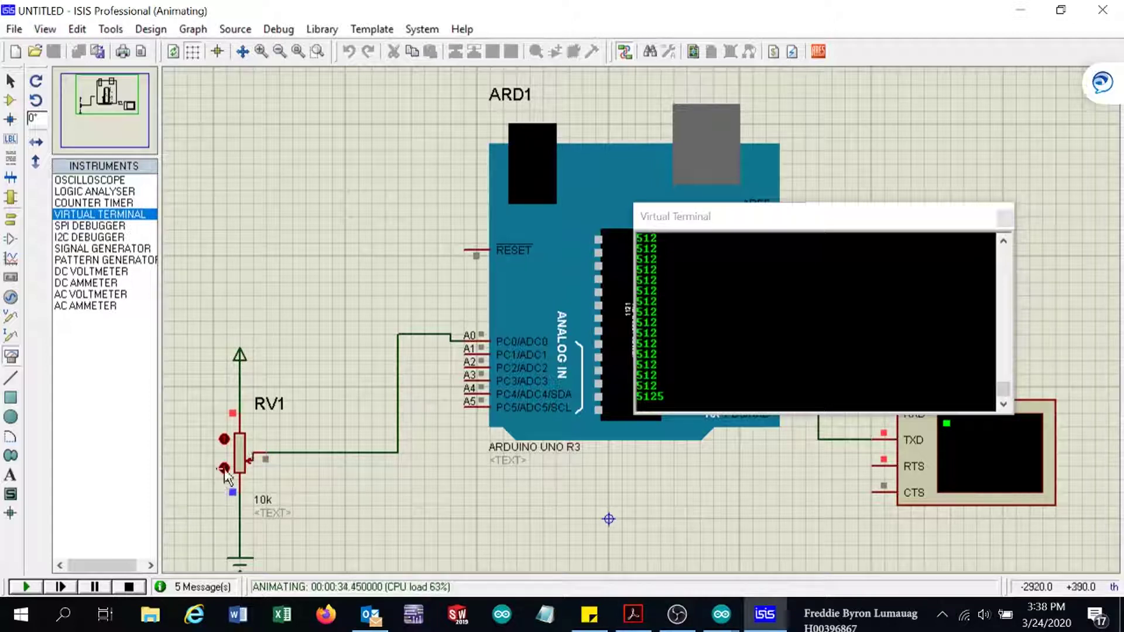
pyautogui.click(129, 586)
# - Run the simulation again, lower the potentiometer's wiper to its minimum while checking the terminal output, and stop it
pyautogui.click(26, 586)
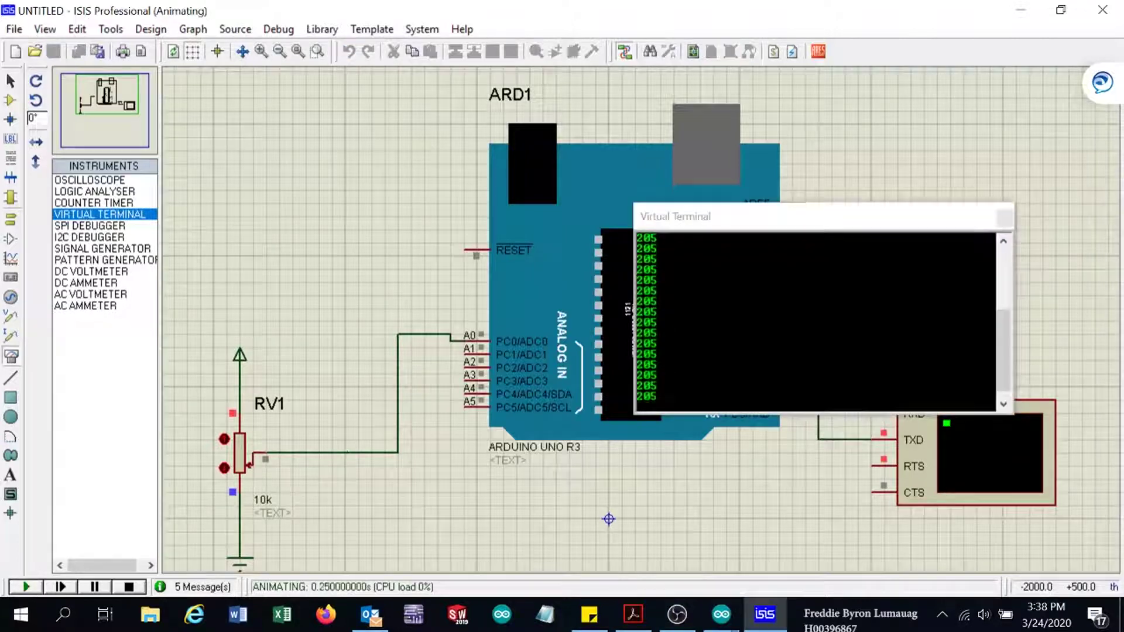
pyautogui.click(224, 468)
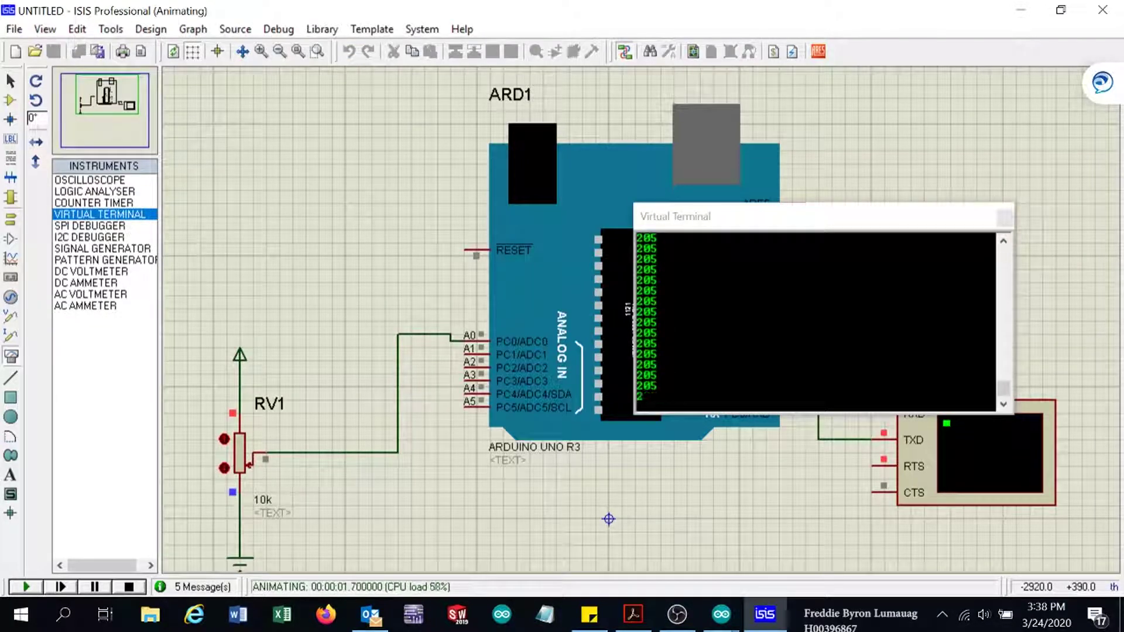
pyautogui.click(224, 468)
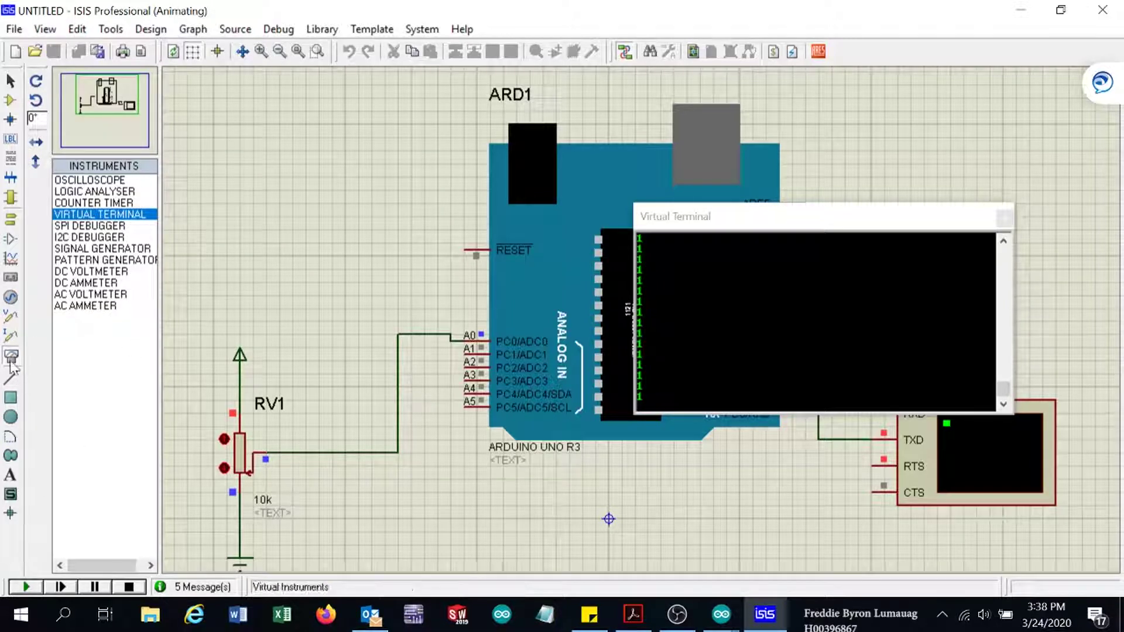
pyautogui.click(127, 586)
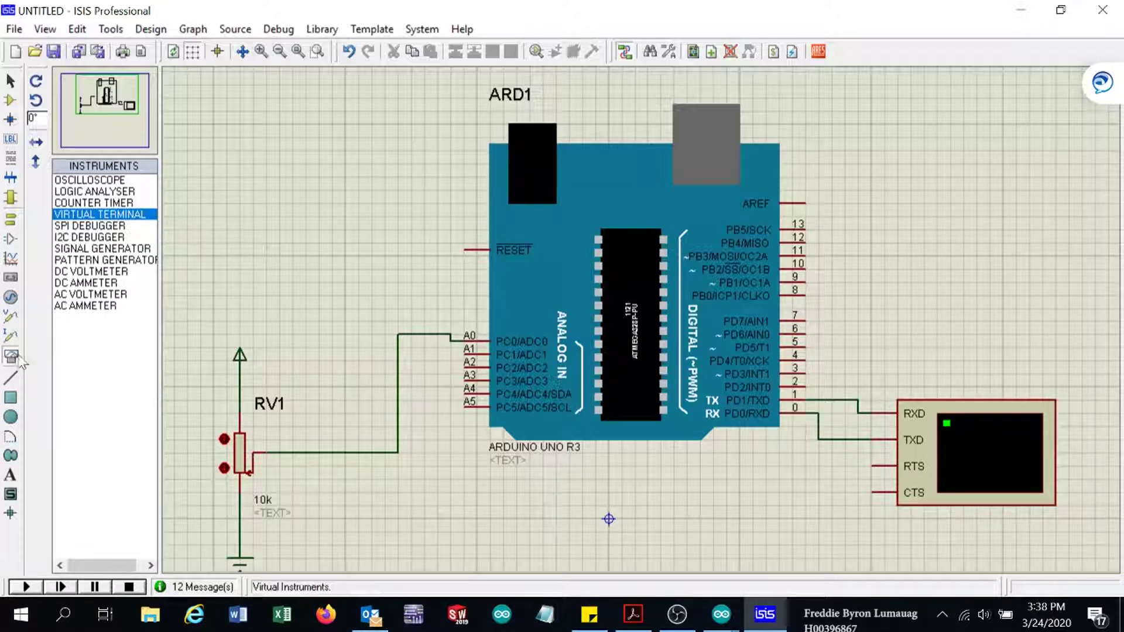
# - Place a DC VOLTMETER below the wire between the potentiometer's wiper and the Arduino's A0 pin
pyautogui.click(103, 272)
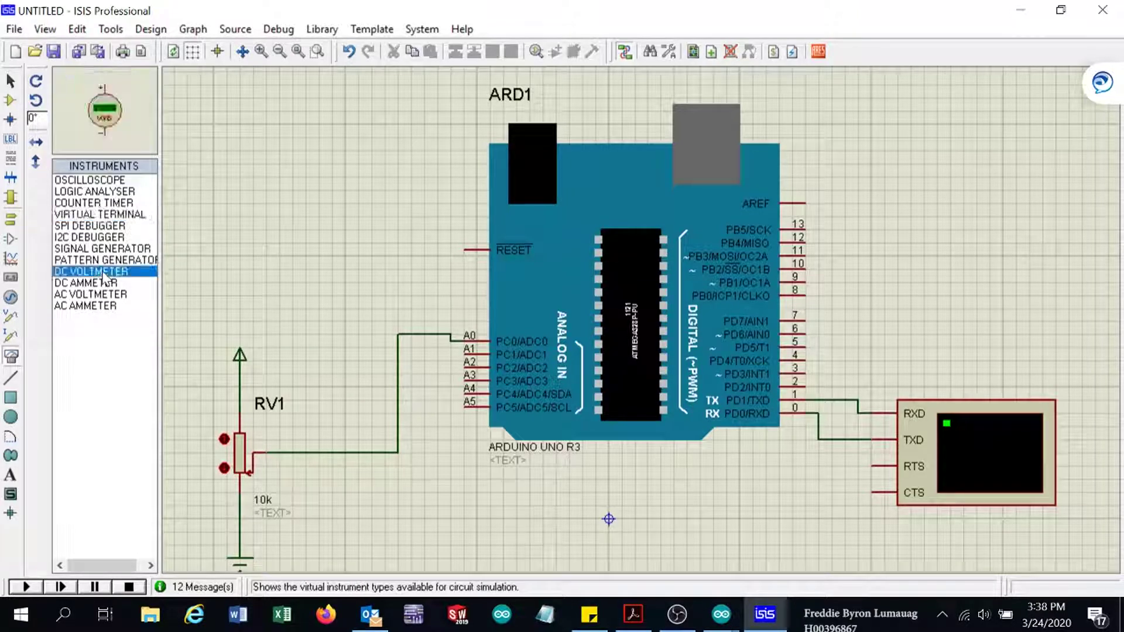
pyautogui.click(424, 507)
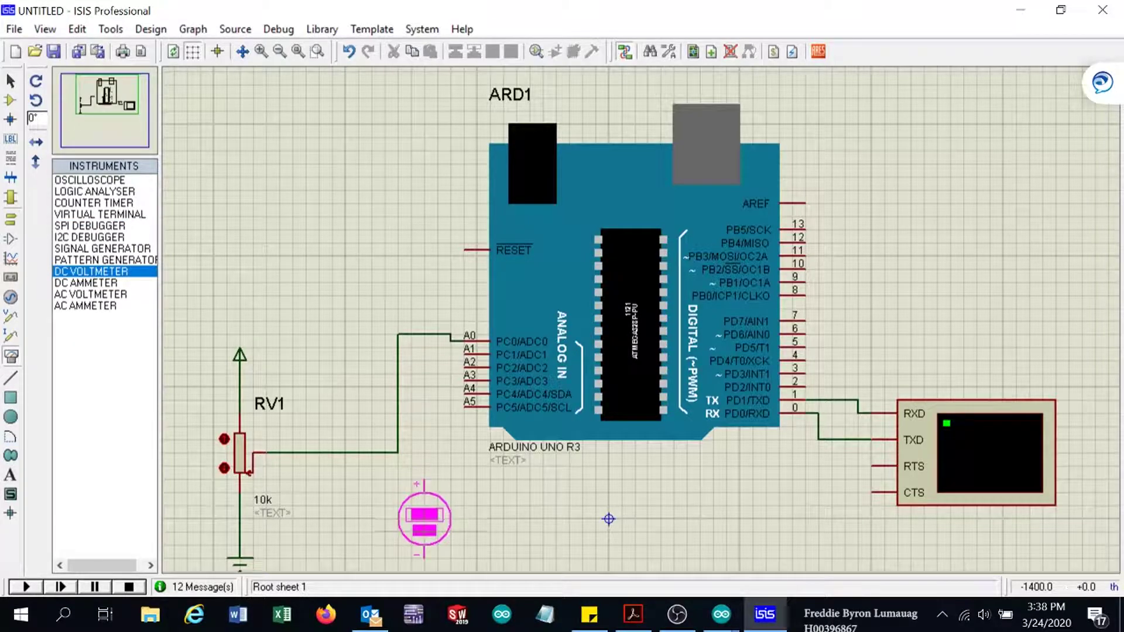
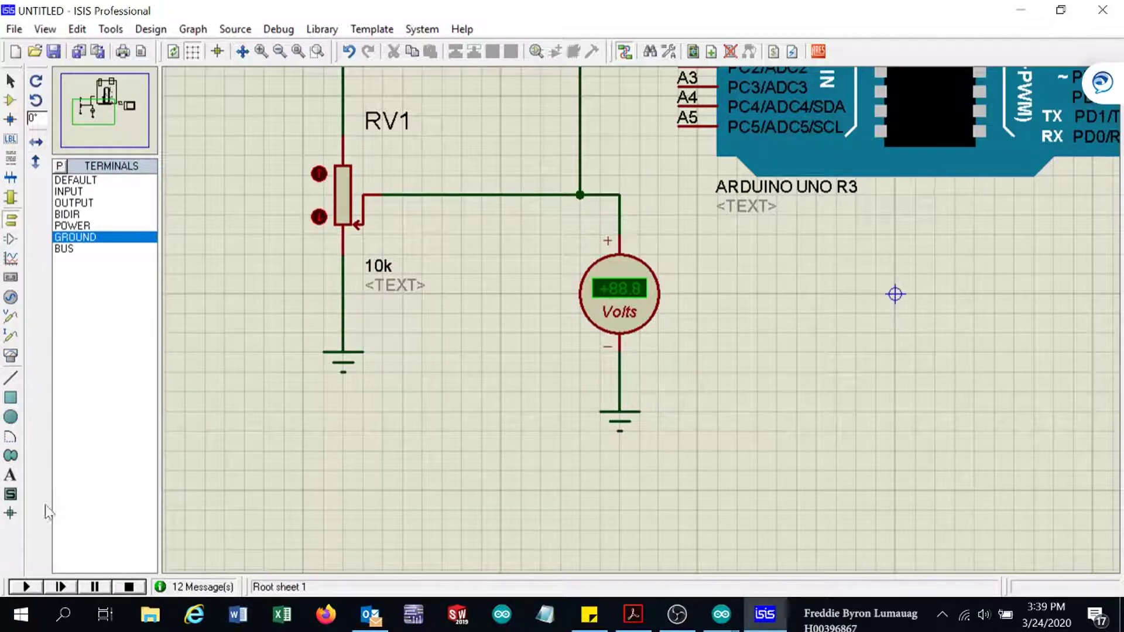
# - Run the simulation, move the Virtual Terminal window off the voltmeter to check its reading, and stop the simulation
pyautogui.click(16, 587)
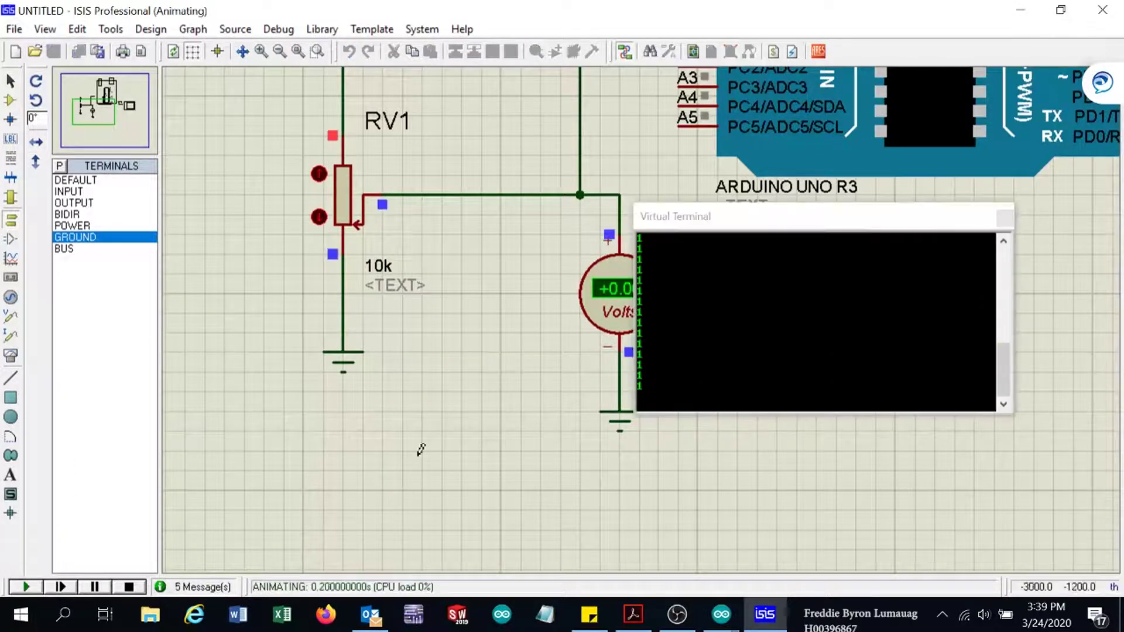
pyautogui.moveTo(739, 224); pyautogui.dragTo(817, 226)
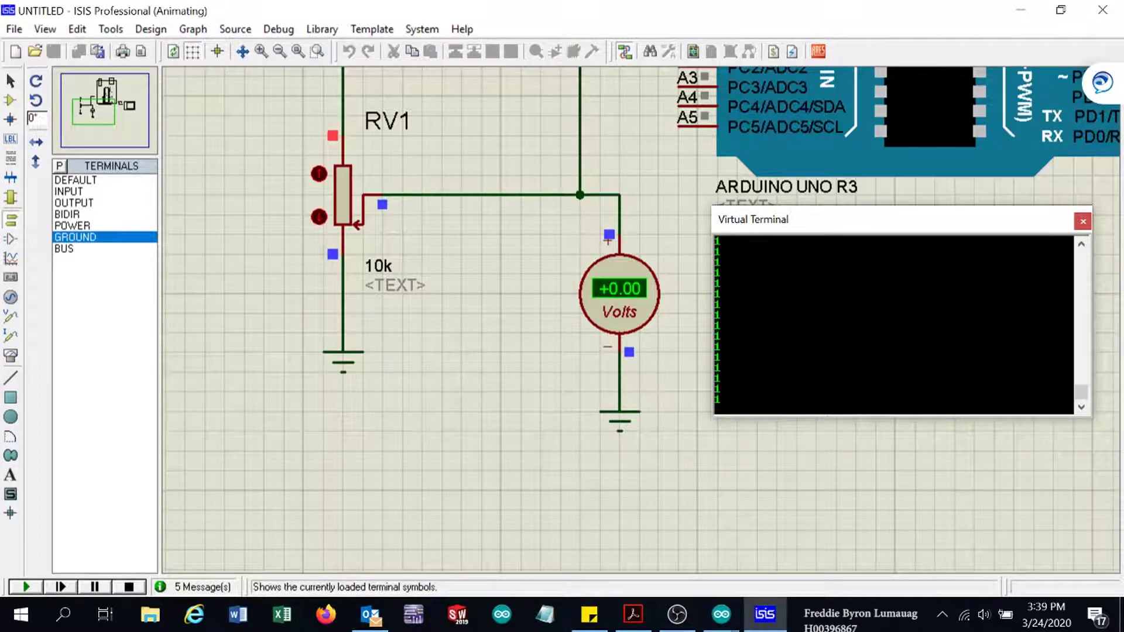
pyautogui.click(125, 588)
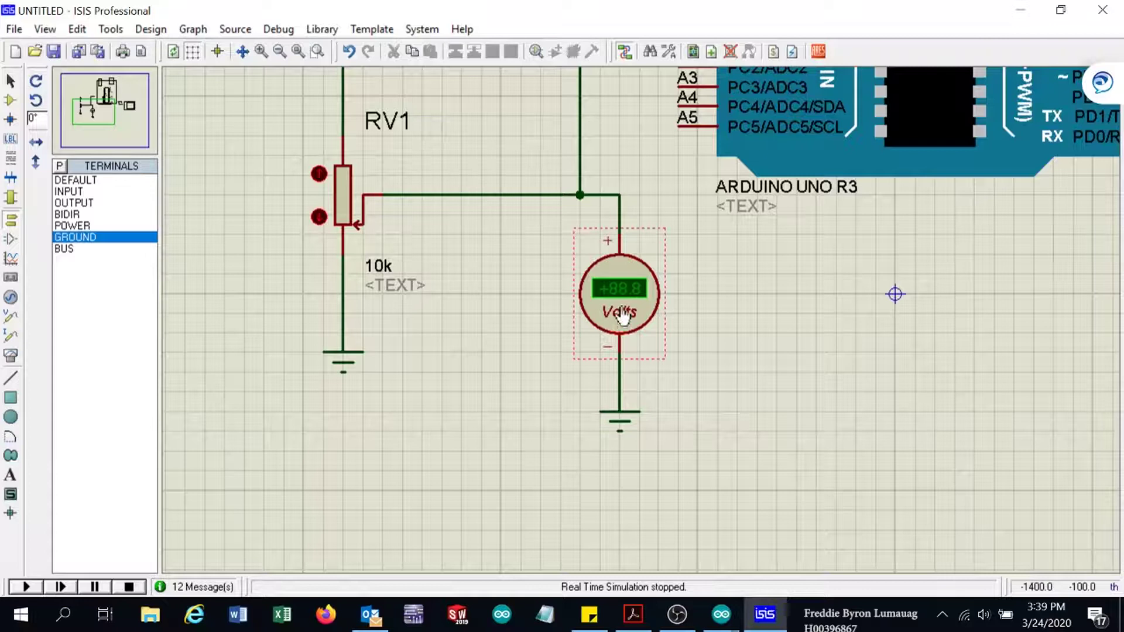
# - Set the DC voltmeter's display range to Millivolts
pyautogui.rightClick(639, 293)
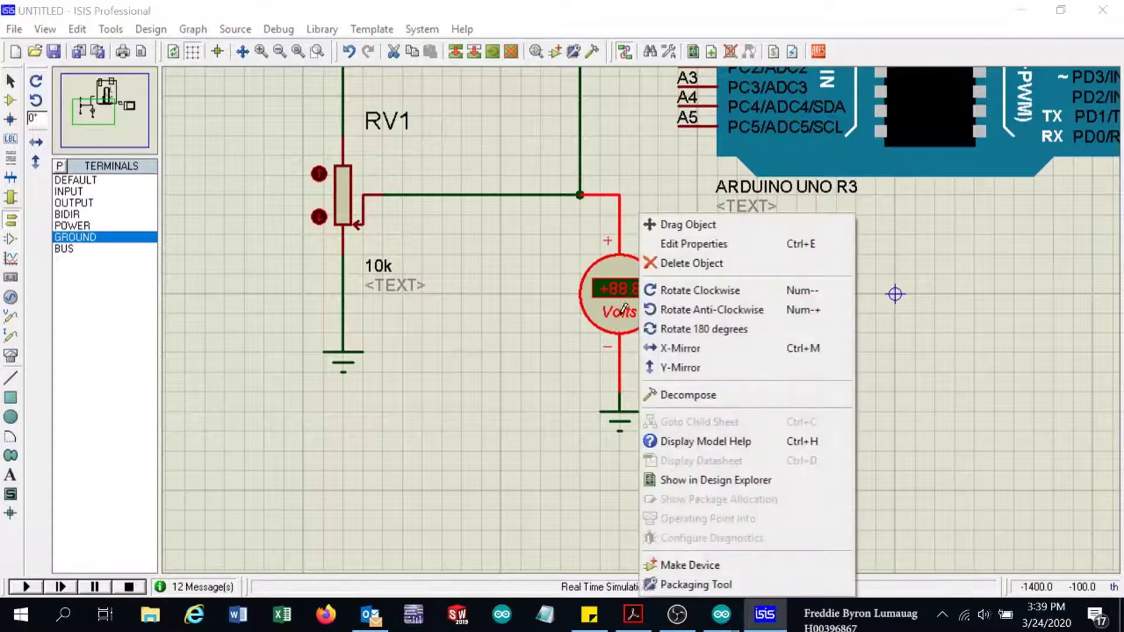
pyautogui.click(691, 249)
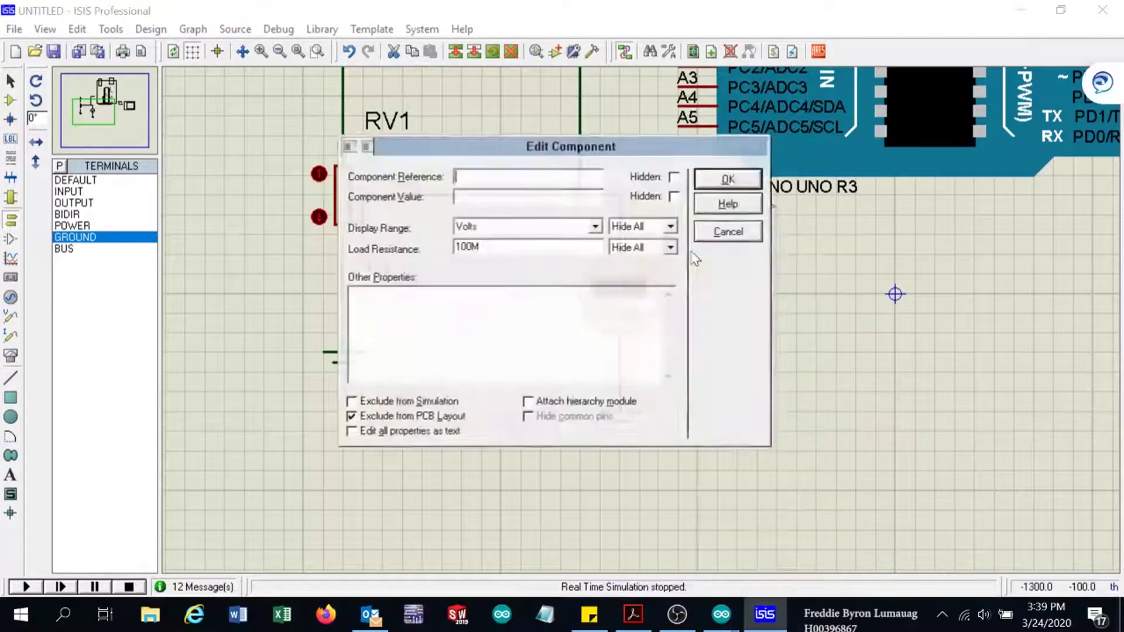
pyautogui.click(596, 227)
pyautogui.click(518, 262)
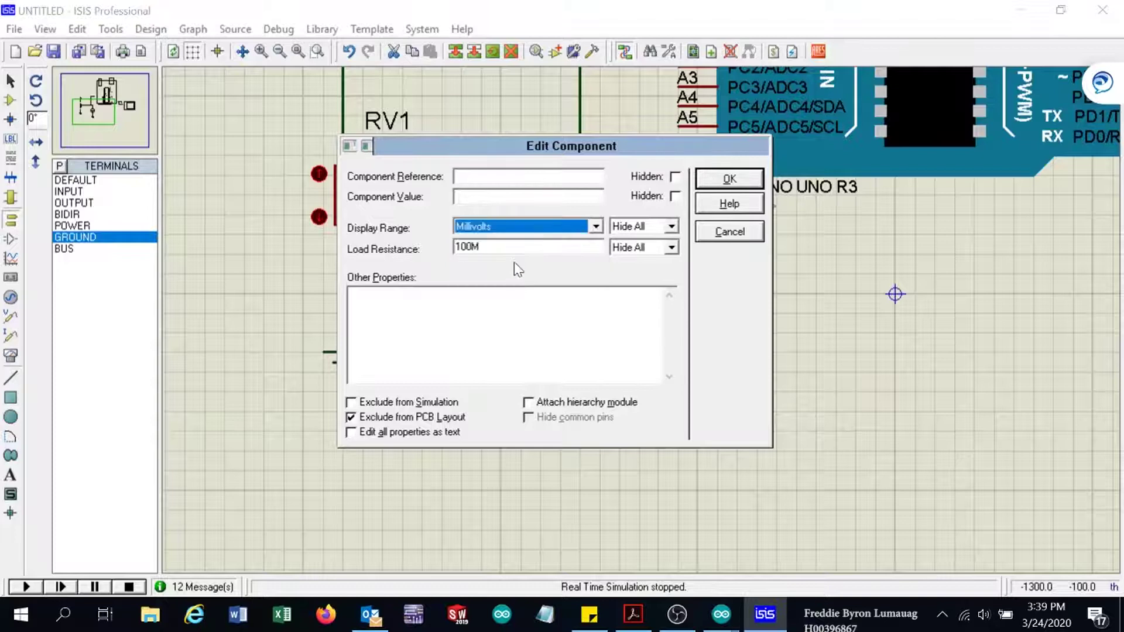
pyautogui.click(731, 179)
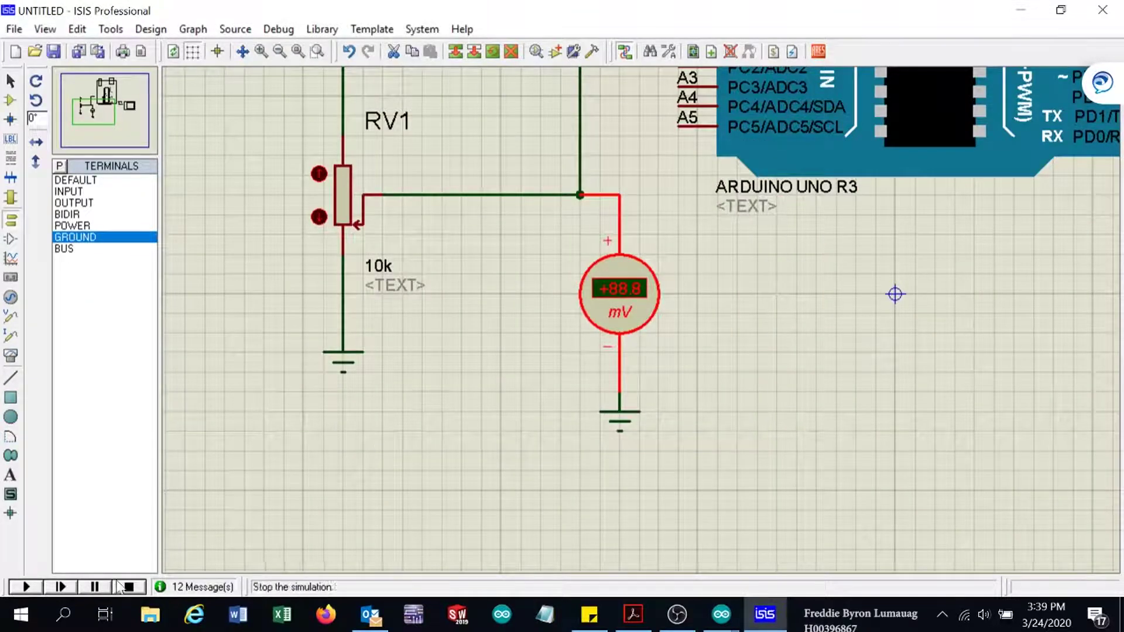
# - Run the simulation to compare the voltmeter's millivolt reading with the Virtual Terminal output, and stop it
pyautogui.click(25, 587)
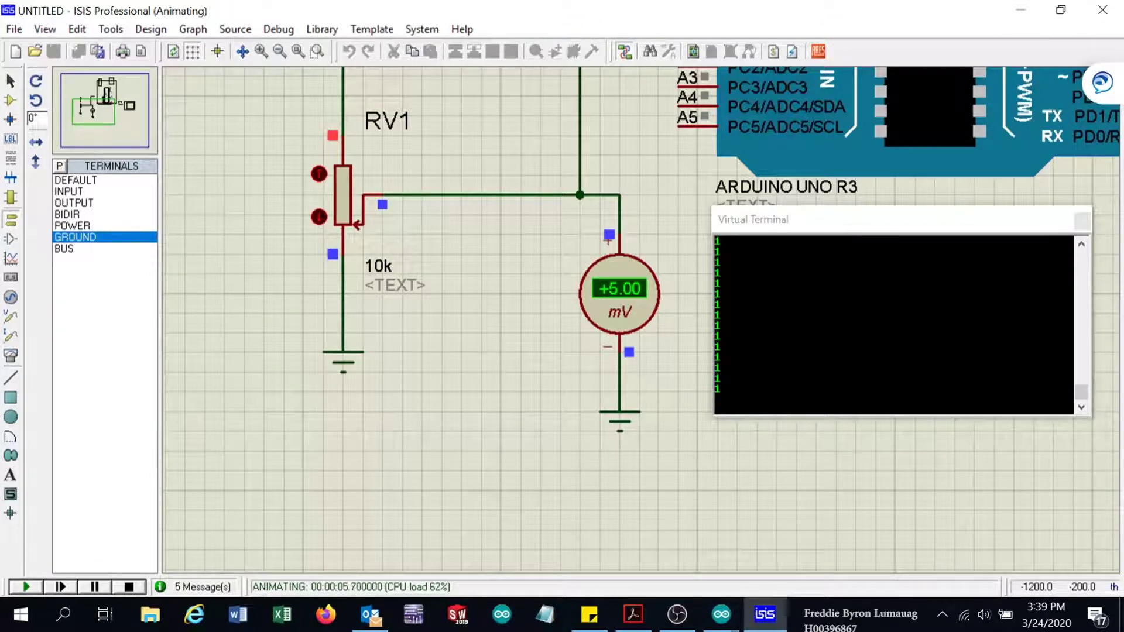
pyautogui.moveTo(819, 219); pyautogui.dragTo(867, 258)
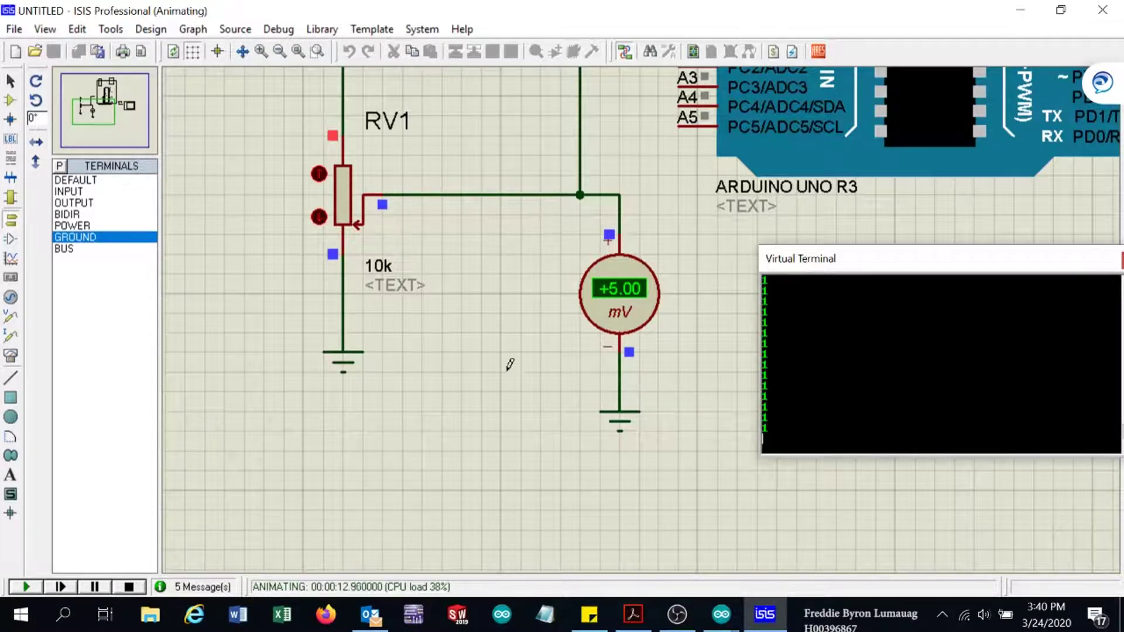
pyautogui.click(128, 587)
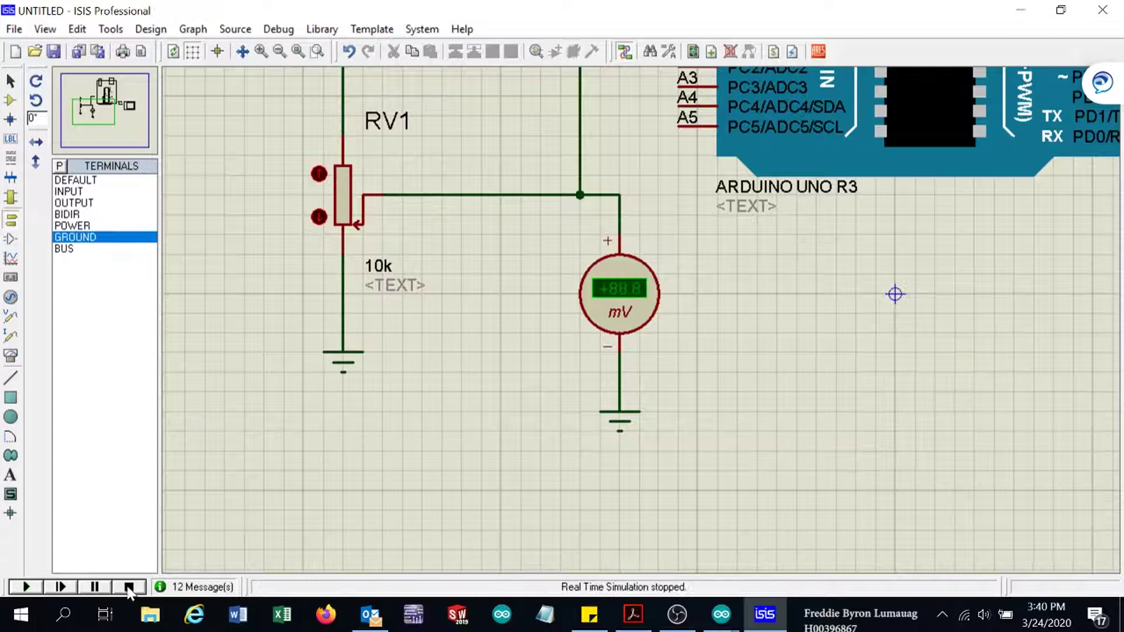
pyautogui.press('F5')
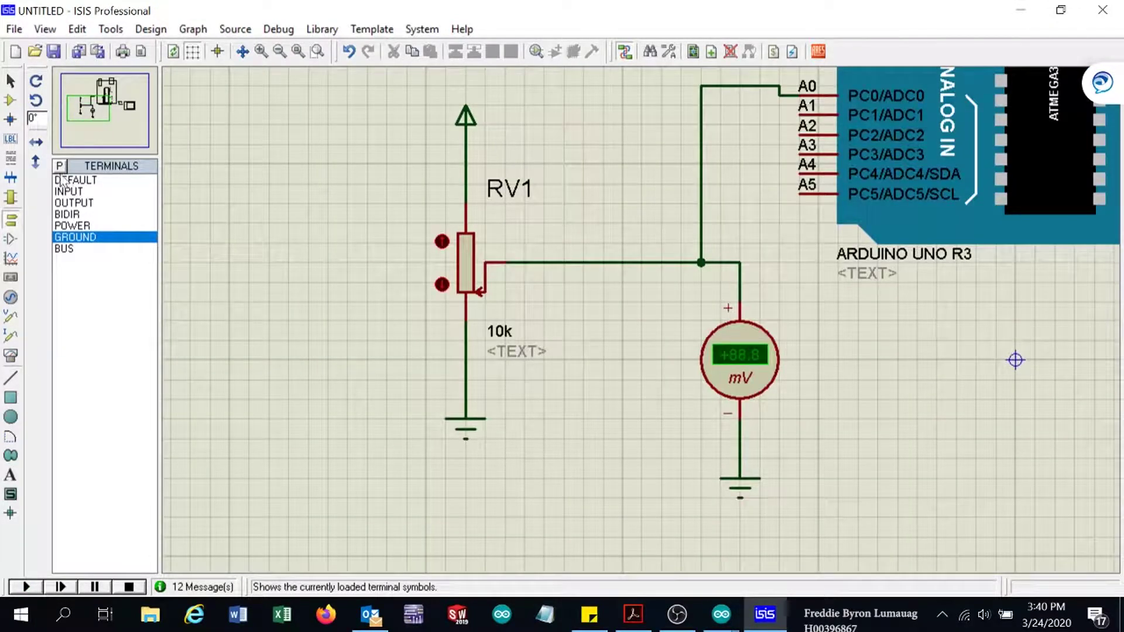
# - Search the device library for "Push" and add the ACTIVE library's BUTTON (SPST Push Button) to the devices list
pyautogui.click(10, 100)
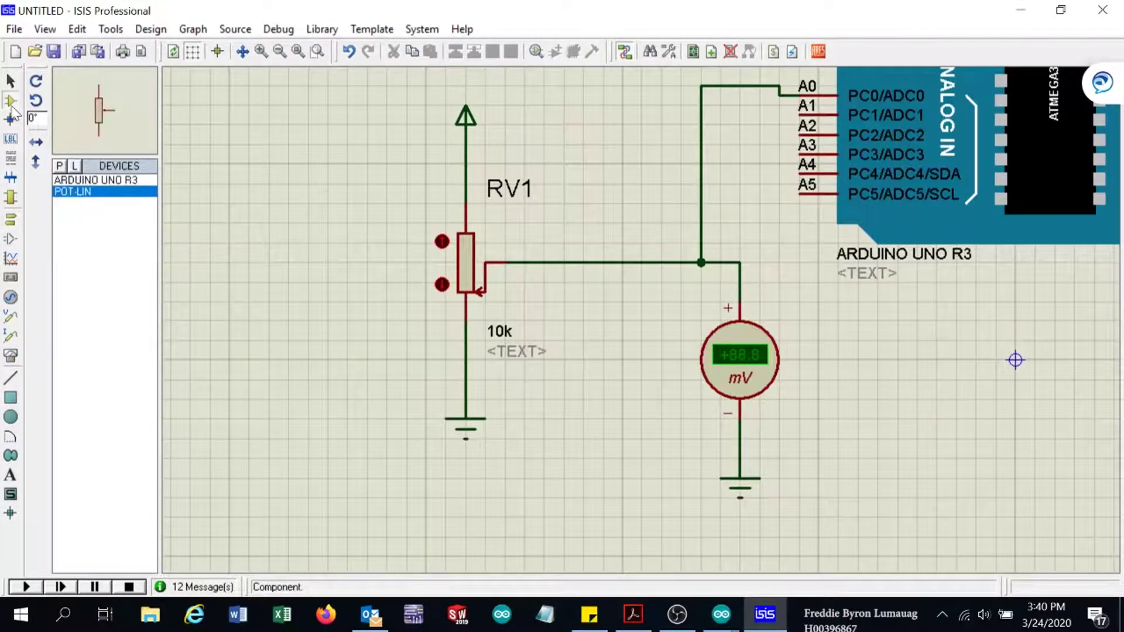
pyautogui.click(59, 166)
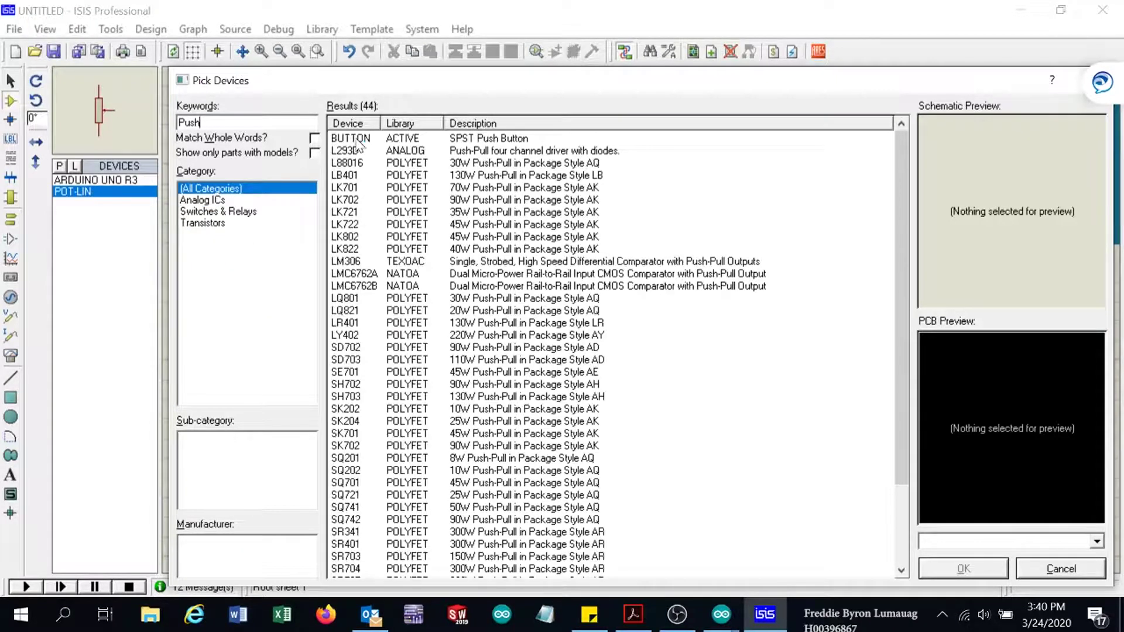
pyautogui.click(356, 139)
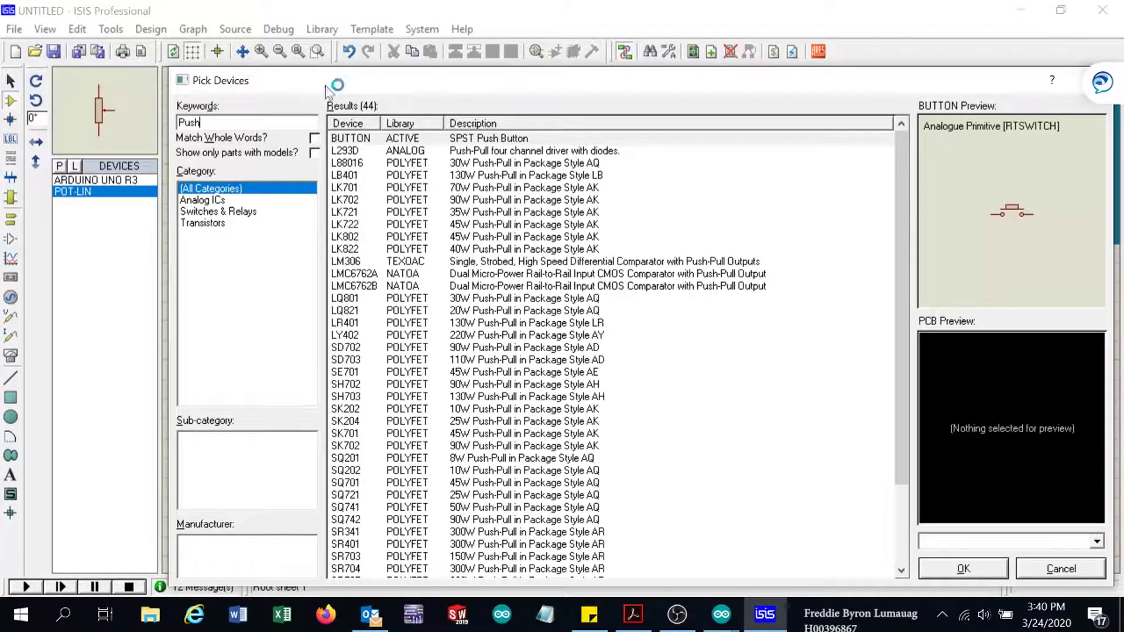
pyautogui.click(965, 571)
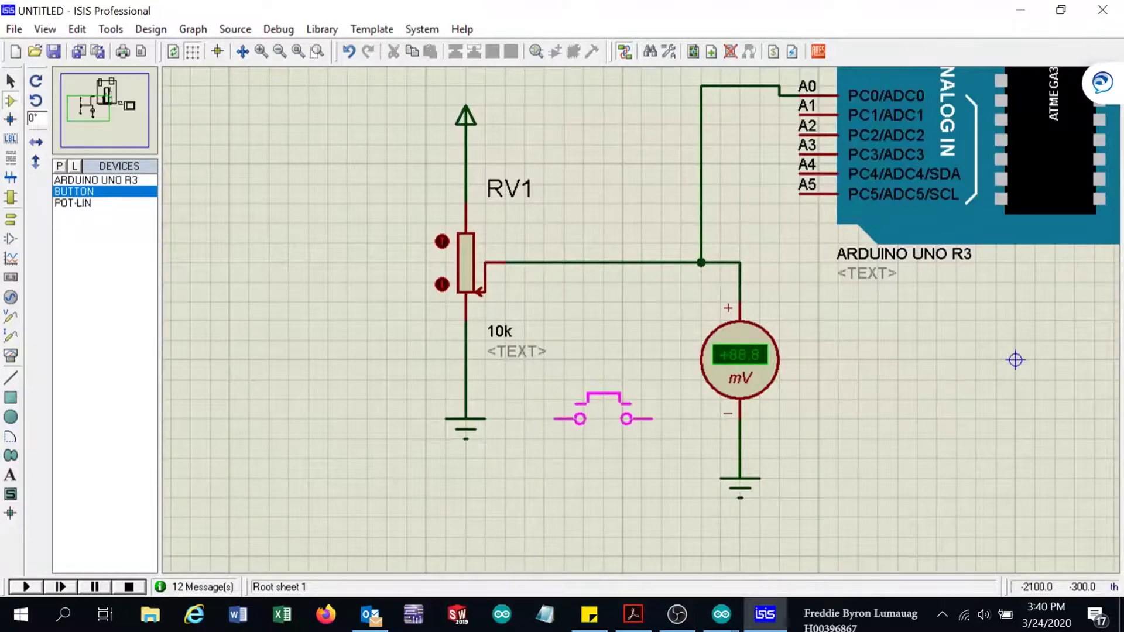
# - Place the push button below the wiper wire, between the potentiometer and the voltmeter, and rotate it clockwise
pyautogui.click(606, 416)
pyautogui.rightClick(607, 409)
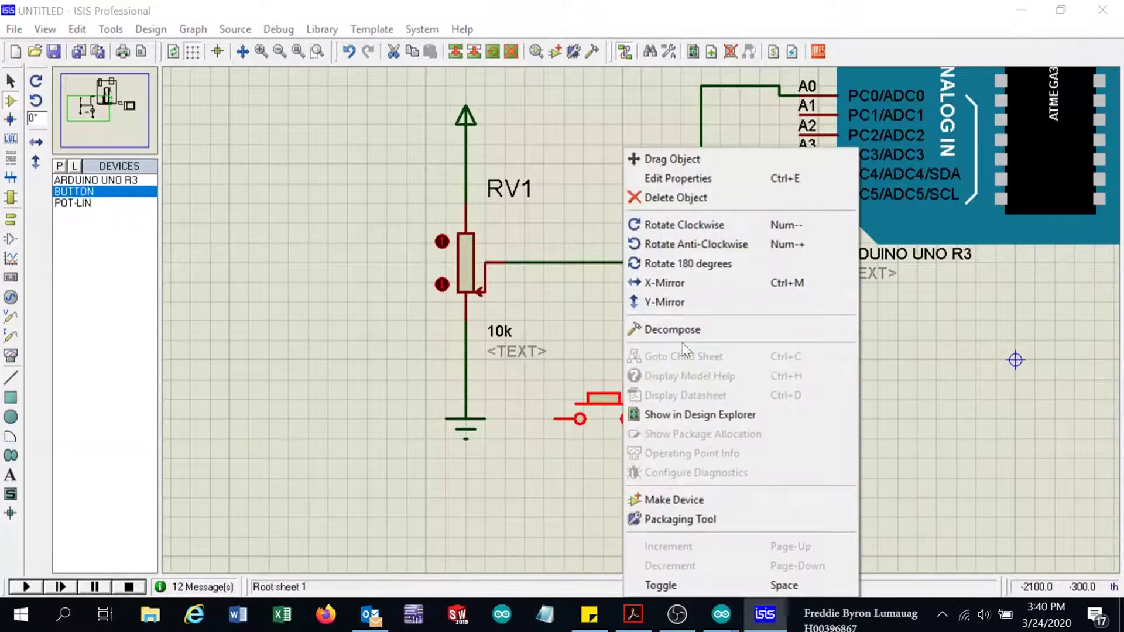
pyautogui.click(698, 225)
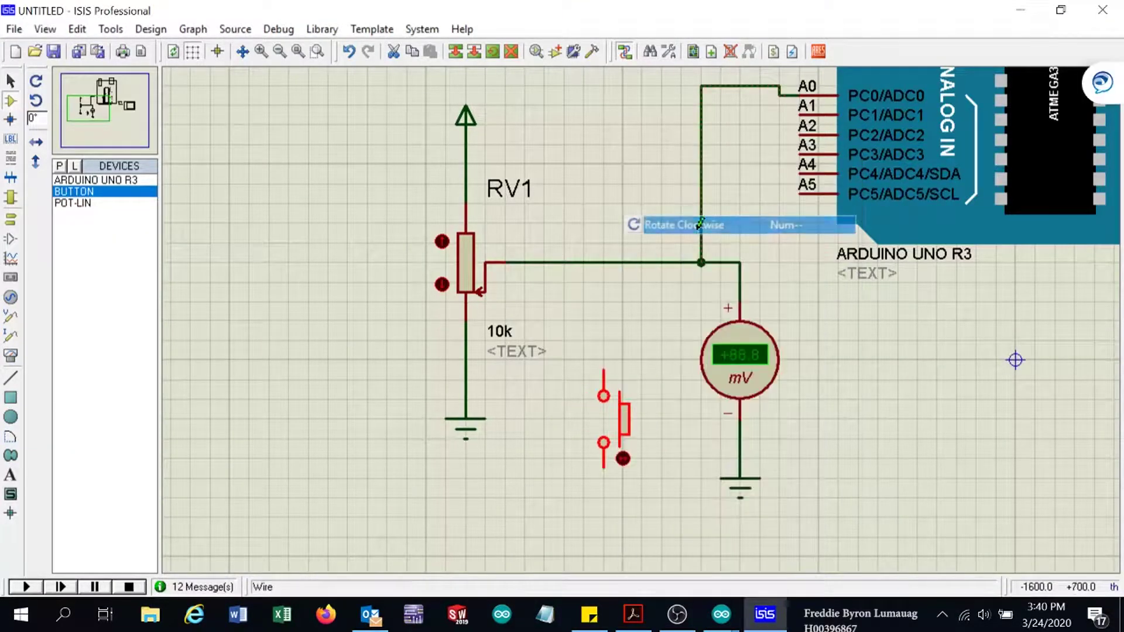
# - Wire the push button's upper pin to the wiper-to-A0 wire and its lower pin to the voltmeter's ground wire
pyautogui.click(604, 366)
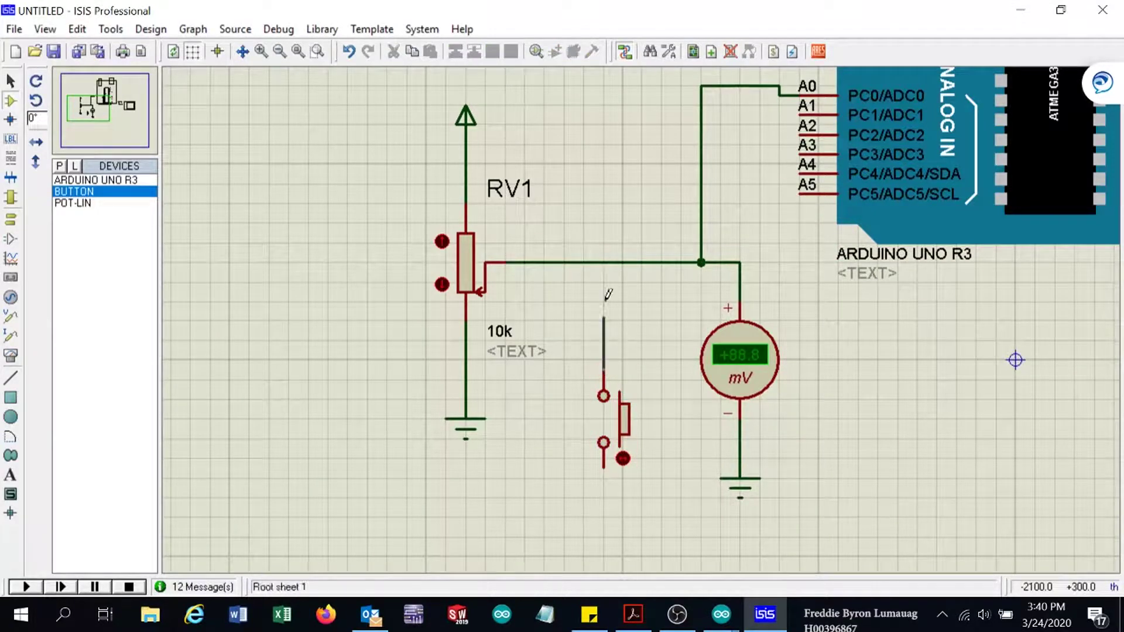
pyautogui.click(604, 262)
pyautogui.click(606, 470)
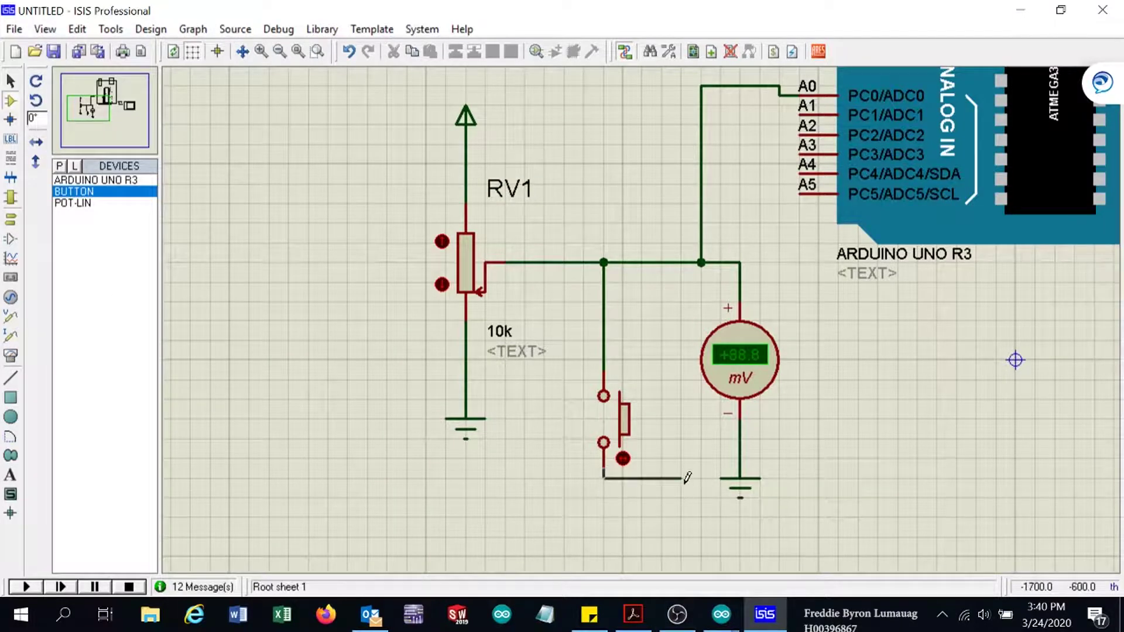
pyautogui.click(739, 439)
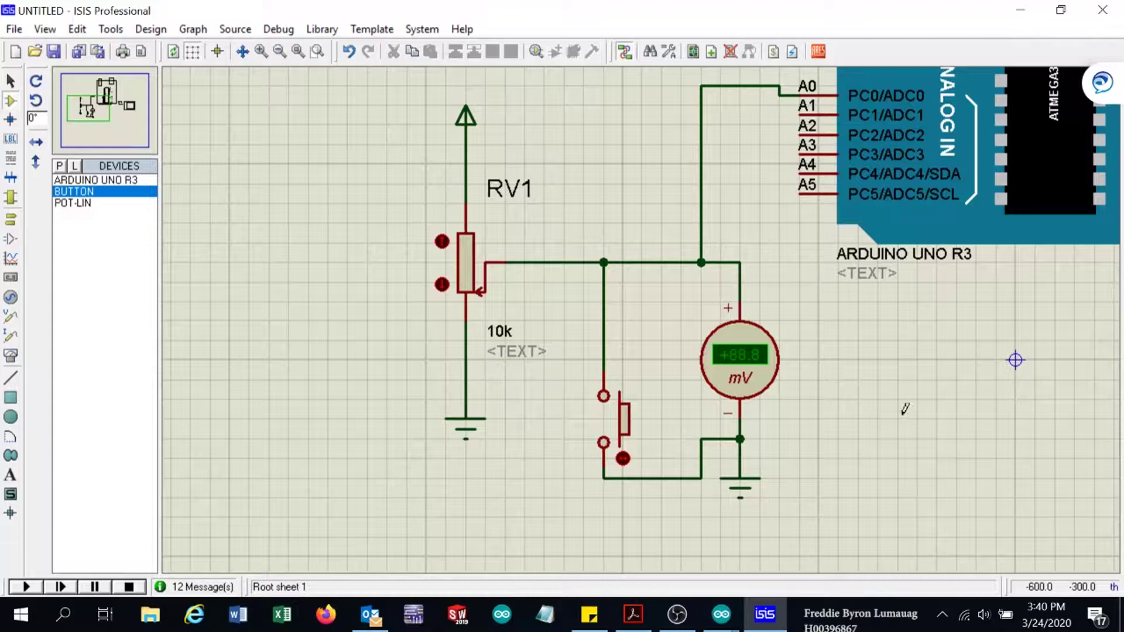
# - Run the simulation and operate the push button to check its effect on the voltmeter and the Virtual Terminal
pyautogui.scroll(1, 878, 351)
pyautogui.scroll(-1, 633, 308)
pyautogui.scroll(-1, 717, 187)
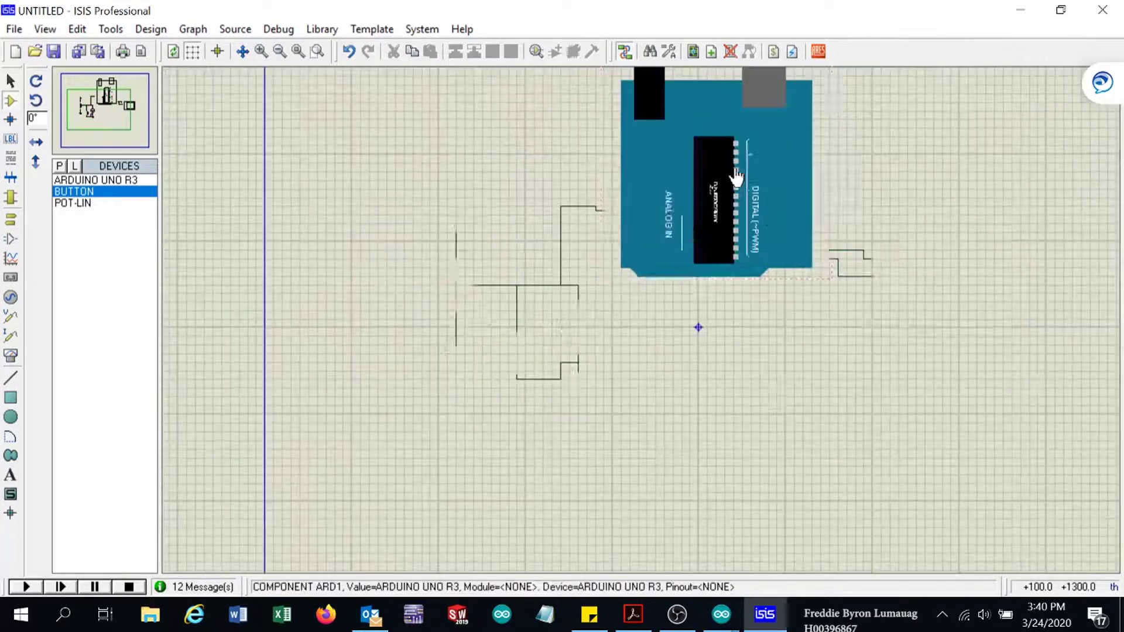
pyautogui.click(27, 587)
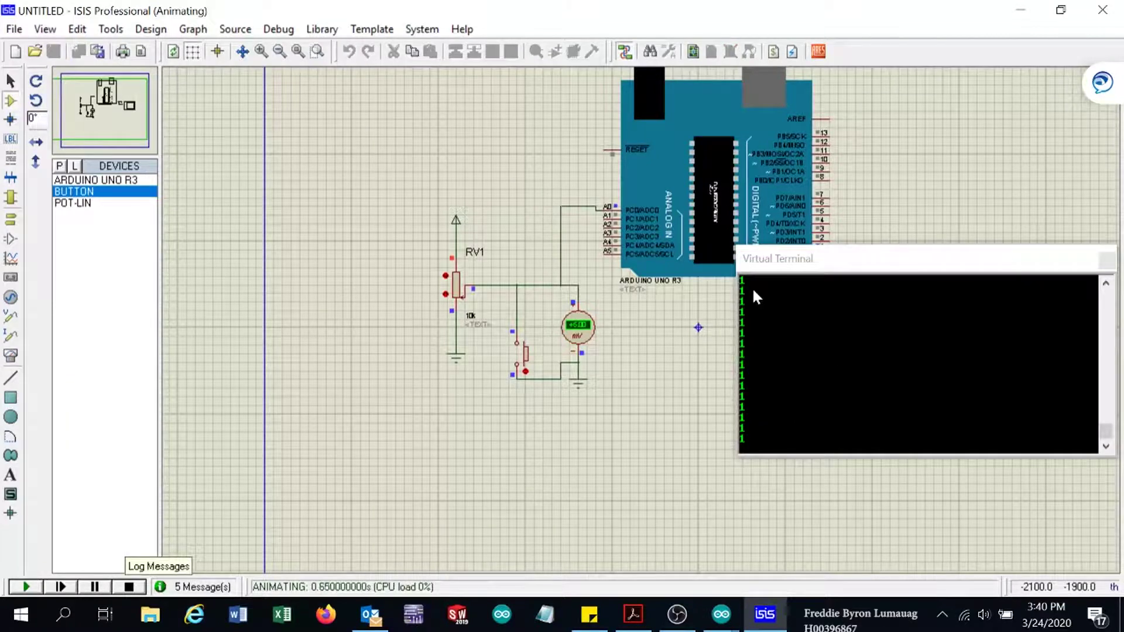
pyautogui.click(527, 364)
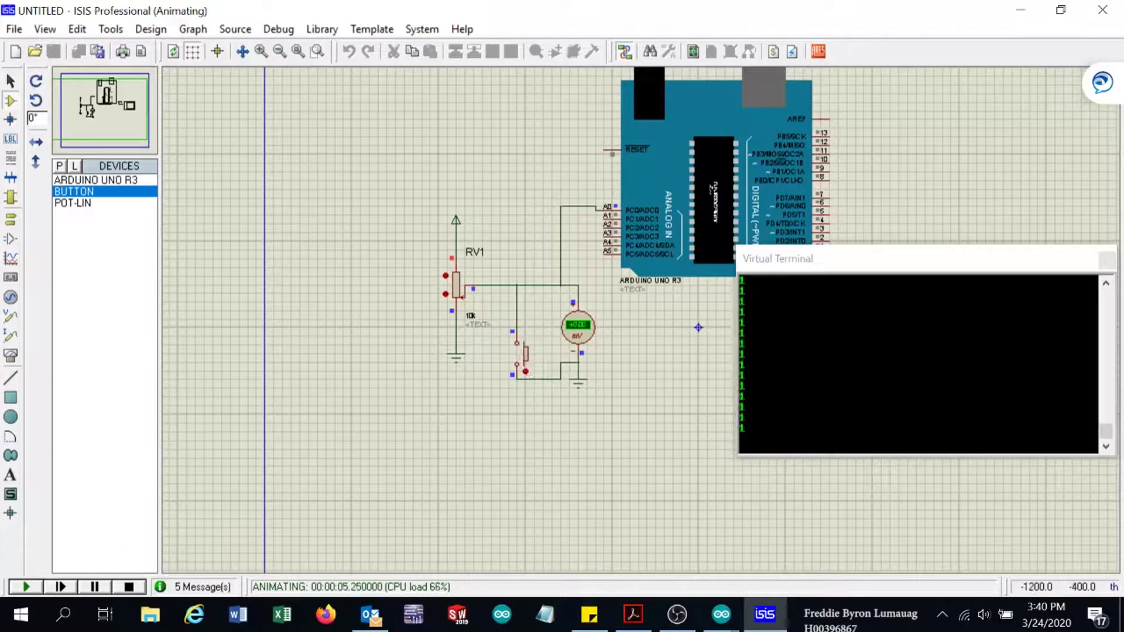
pyautogui.press('F7')
pyautogui.scroll(3, 581, 338)
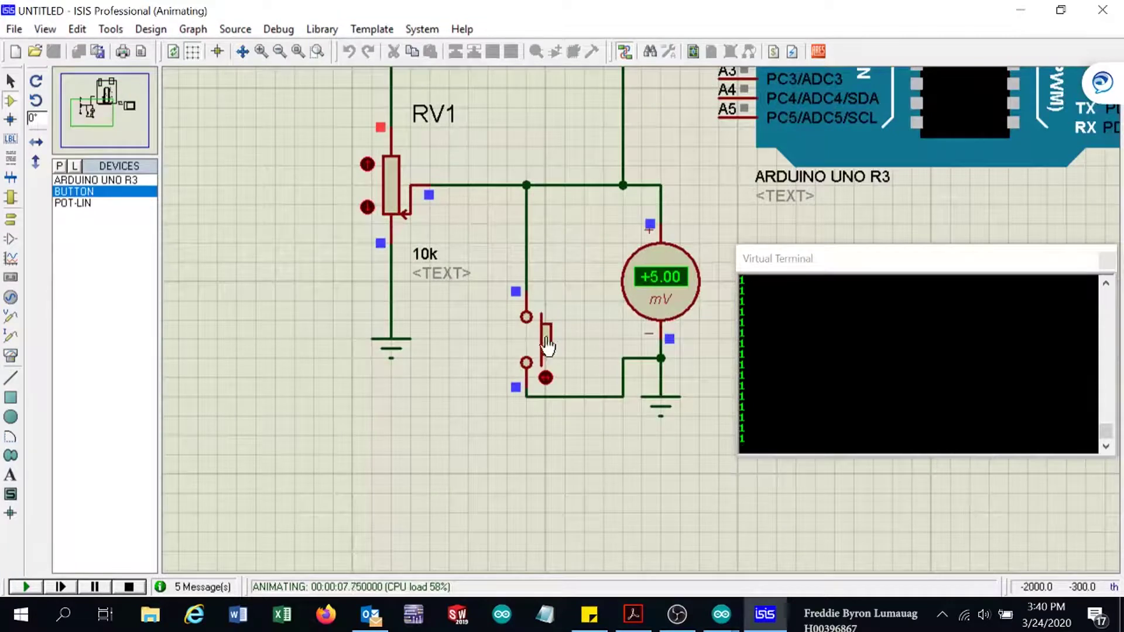
pyautogui.click(546, 346)
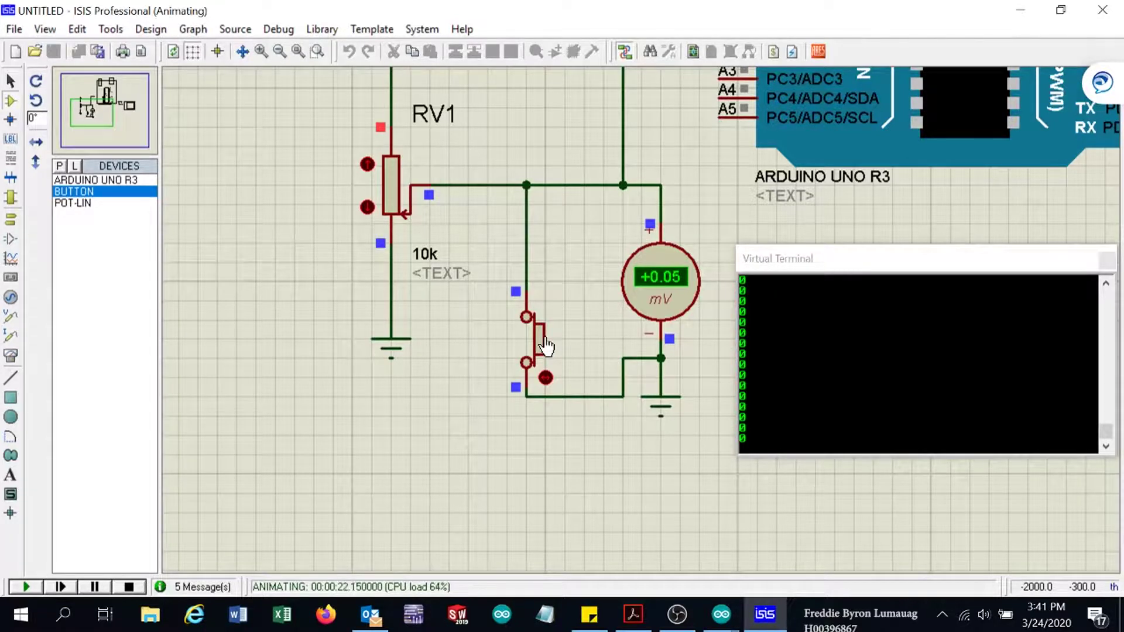
pyautogui.moveTo(545, 345); pyautogui.dragTo(557, 329)
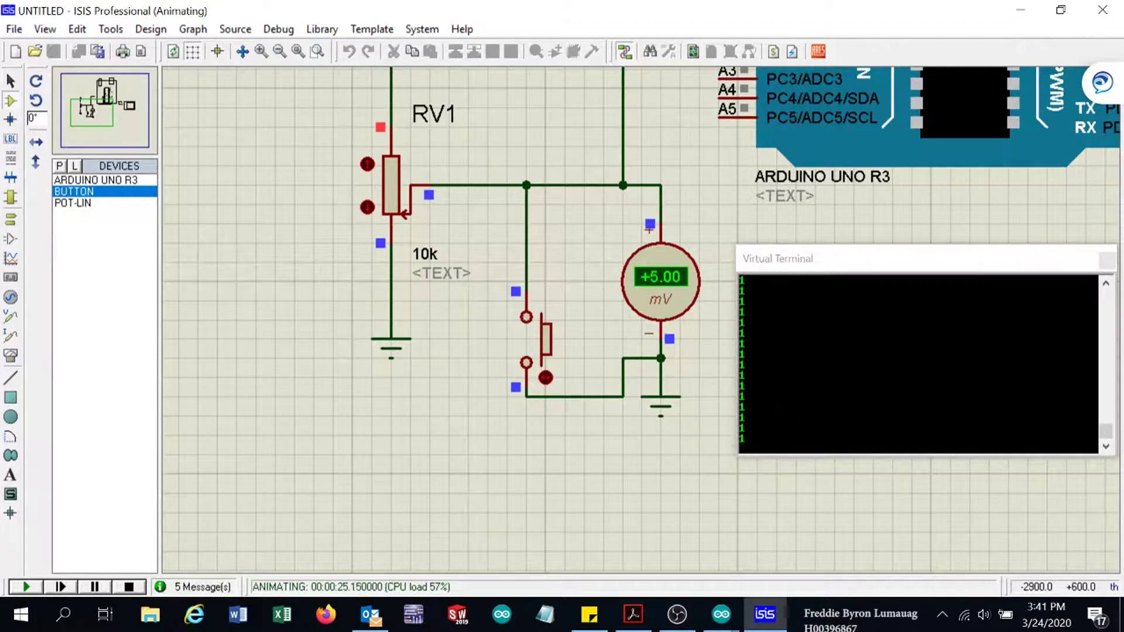
# - Raise the potentiometer's wiper three steps to check the voltmeter and terminal readings, and stop the simulation
pyautogui.click(367, 163)
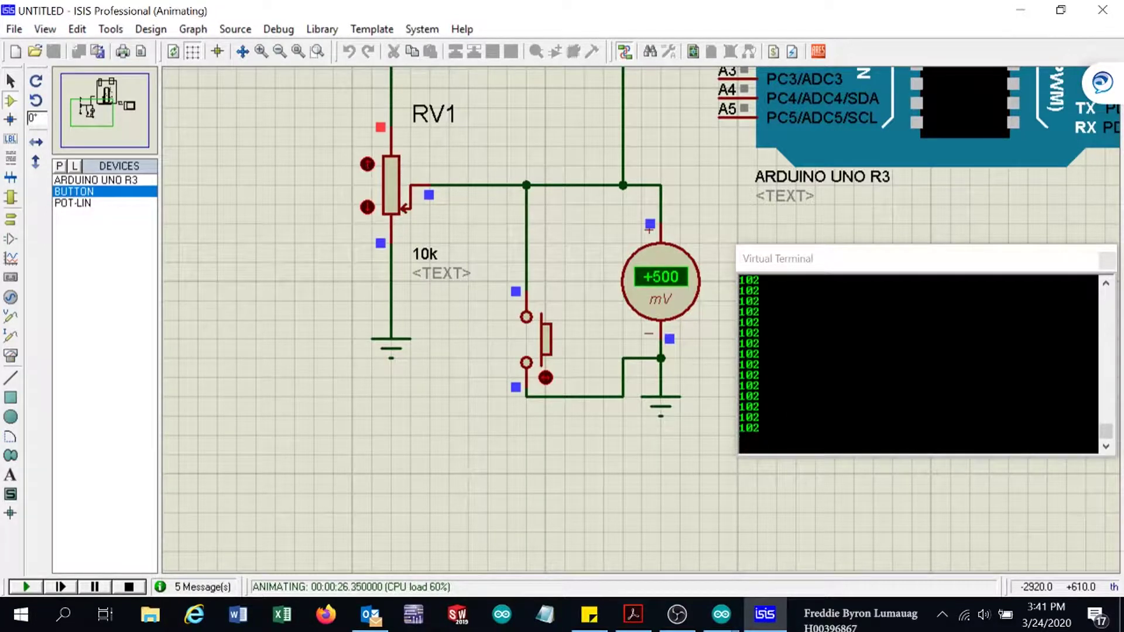
pyautogui.click(367, 164)
pyautogui.click(367, 164)
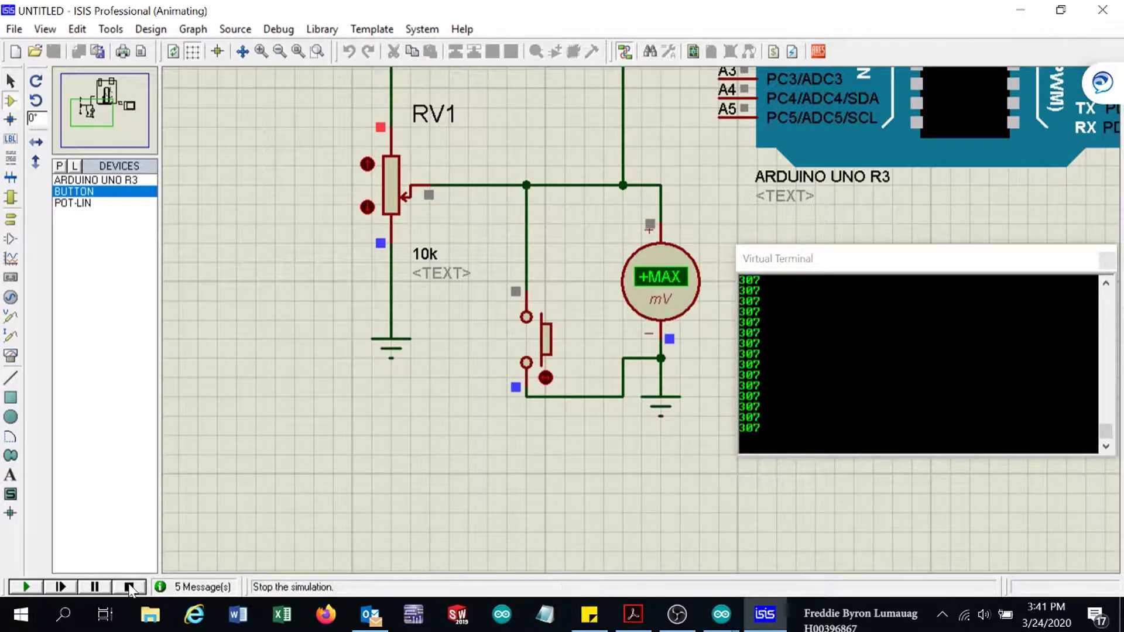
pyautogui.click(130, 587)
# - Set the DC voltmeter's display range to Volts
pyautogui.rightClick(685, 286)
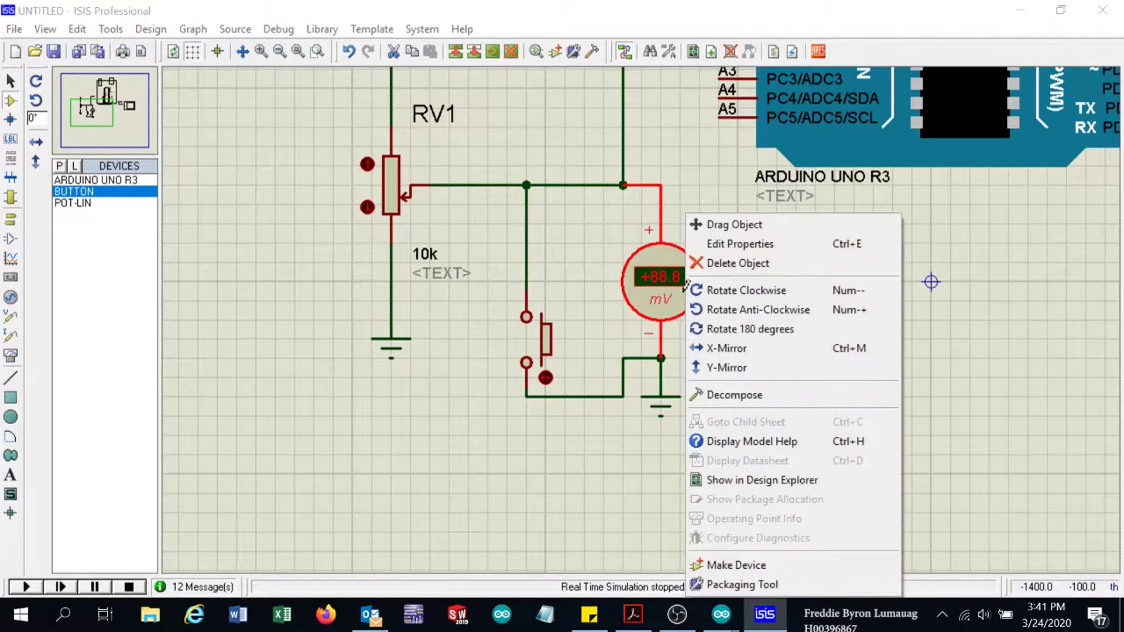
pyautogui.click(741, 244)
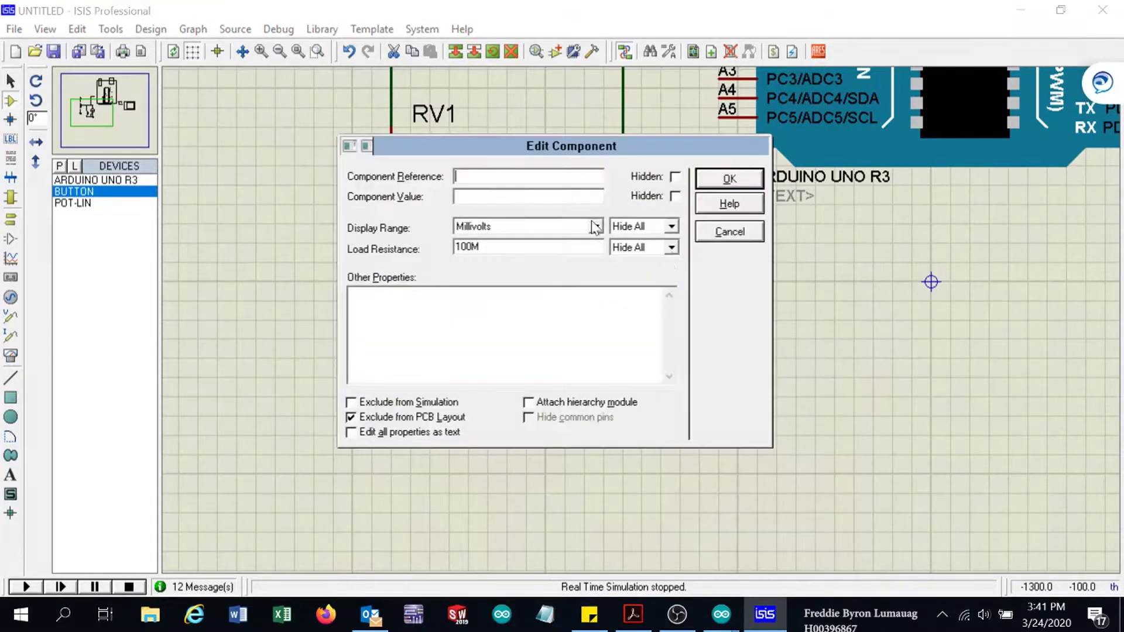
pyautogui.click(595, 227)
pyautogui.click(534, 250)
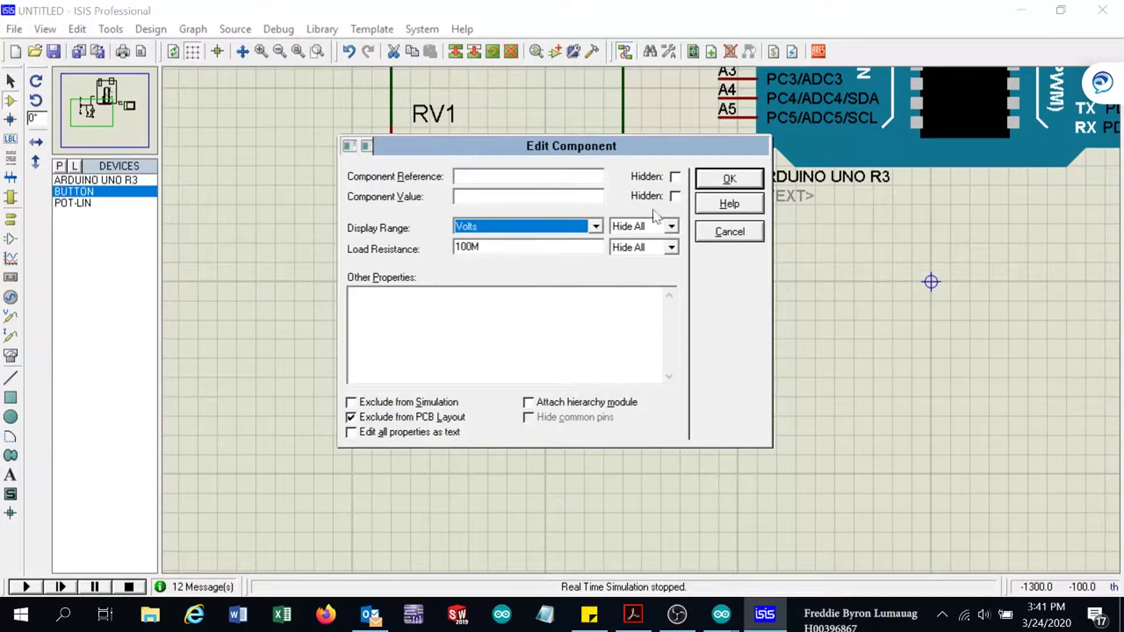
pyautogui.click(729, 178)
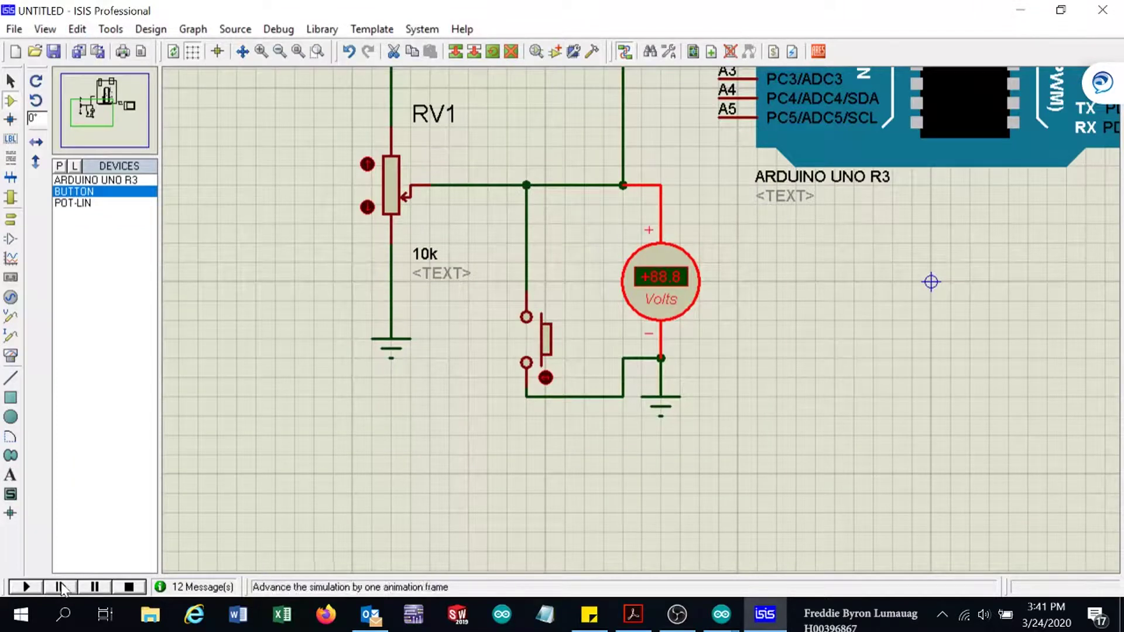
# - Run the simulation and raise the potentiometer's wiper to its maximum, comparing the voltmeter reading with the Virtual Terminal output
pyautogui.click(26, 586)
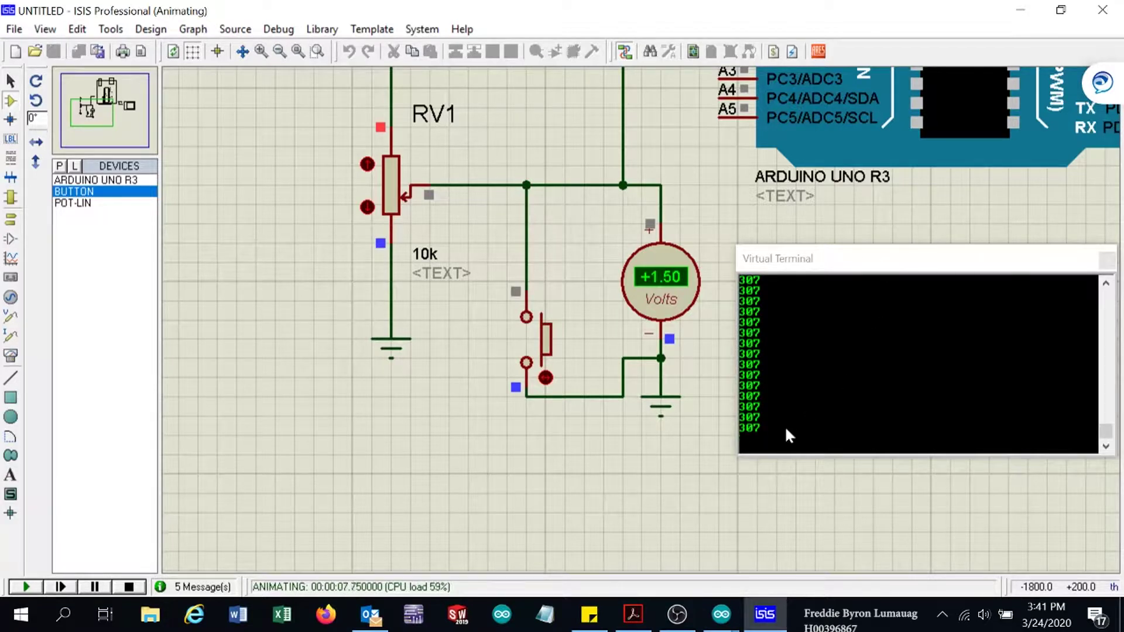
pyautogui.click(367, 164)
pyautogui.click(367, 164)
pyautogui.click(367, 165)
pyautogui.click(367, 165)
pyautogui.click(367, 164)
pyautogui.click(367, 165)
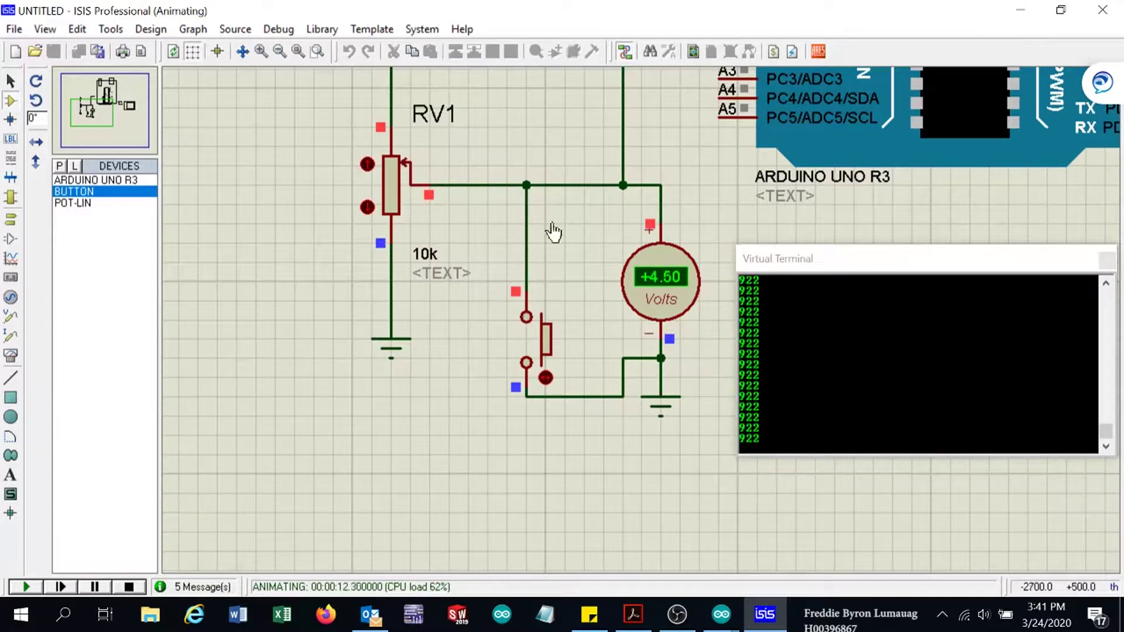
pyautogui.click(367, 164)
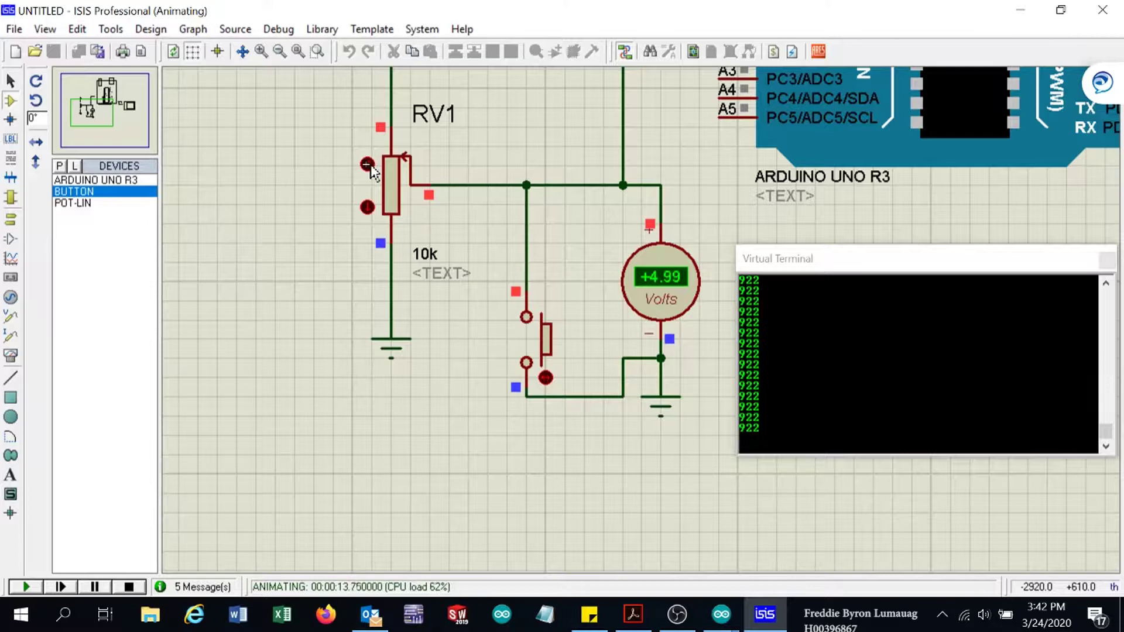
pyautogui.scroll(3, 644, 314)
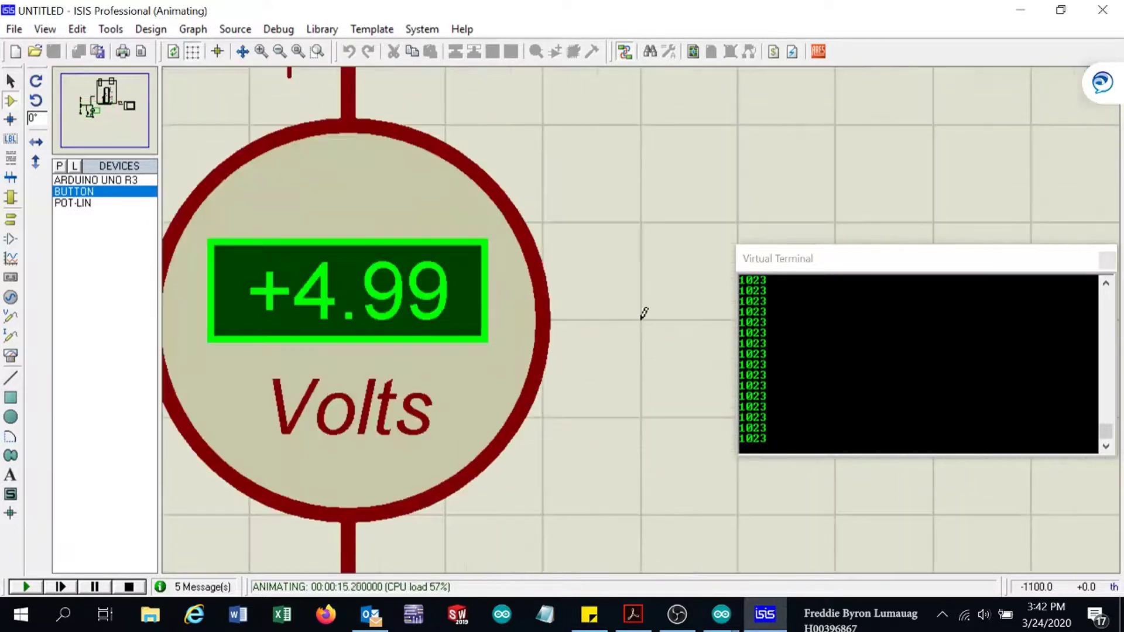
pyautogui.scroll(-3, 632, 314)
pyautogui.scroll(-3, 635, 307)
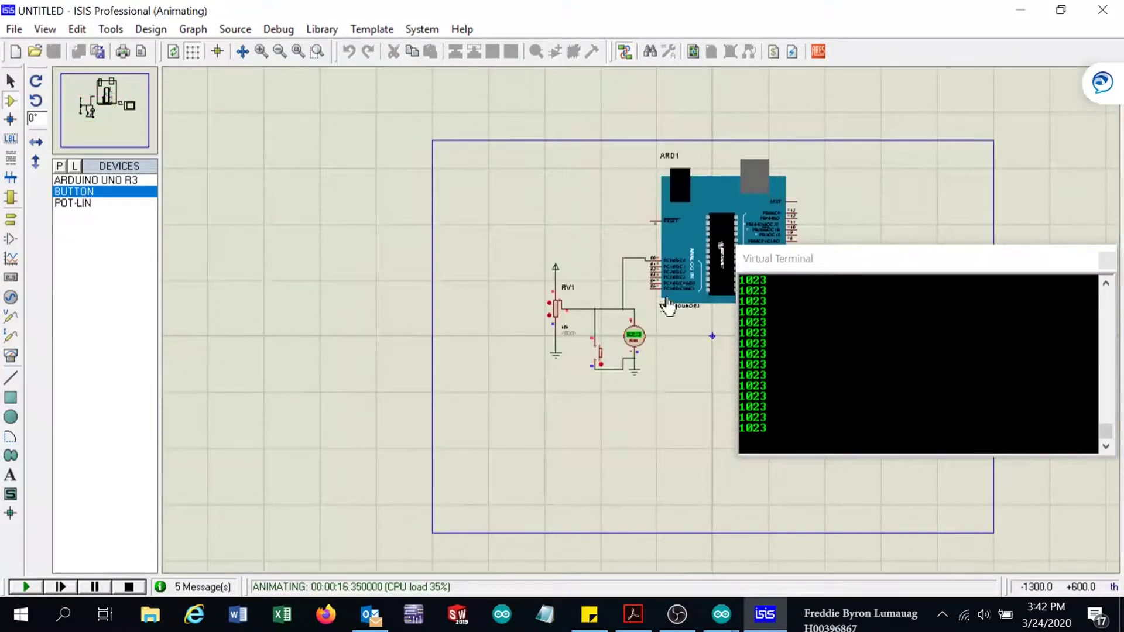
# - With the Virtual Terminal window moved clear of the schematic, lower the potentiometer's wiper to its midpoint and stop the simulation
pyautogui.moveTo(881, 268); pyautogui.dragTo(1012, 269)
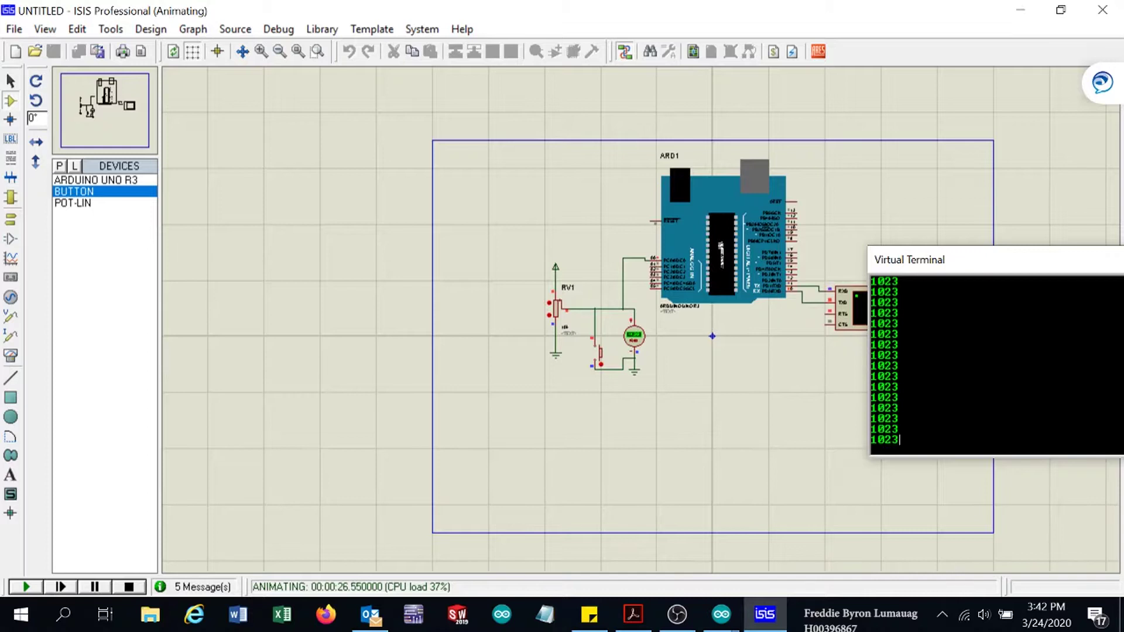
pyautogui.moveTo(976, 260); pyautogui.dragTo(1033, 214)
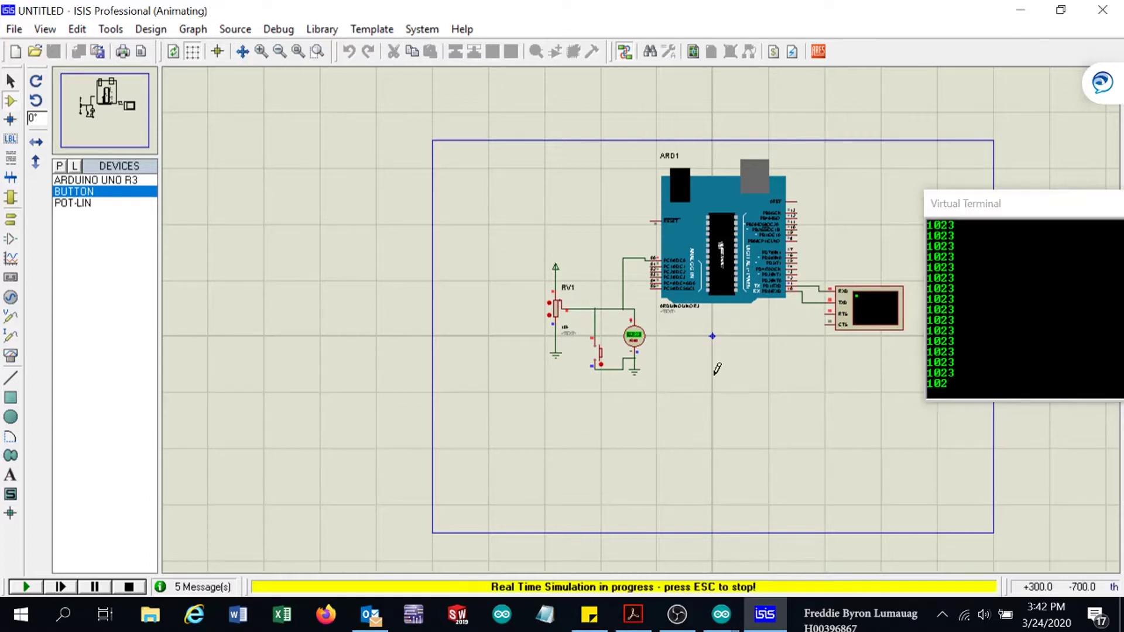
pyautogui.scroll(3, 641, 329)
pyautogui.scroll(1, 641, 329)
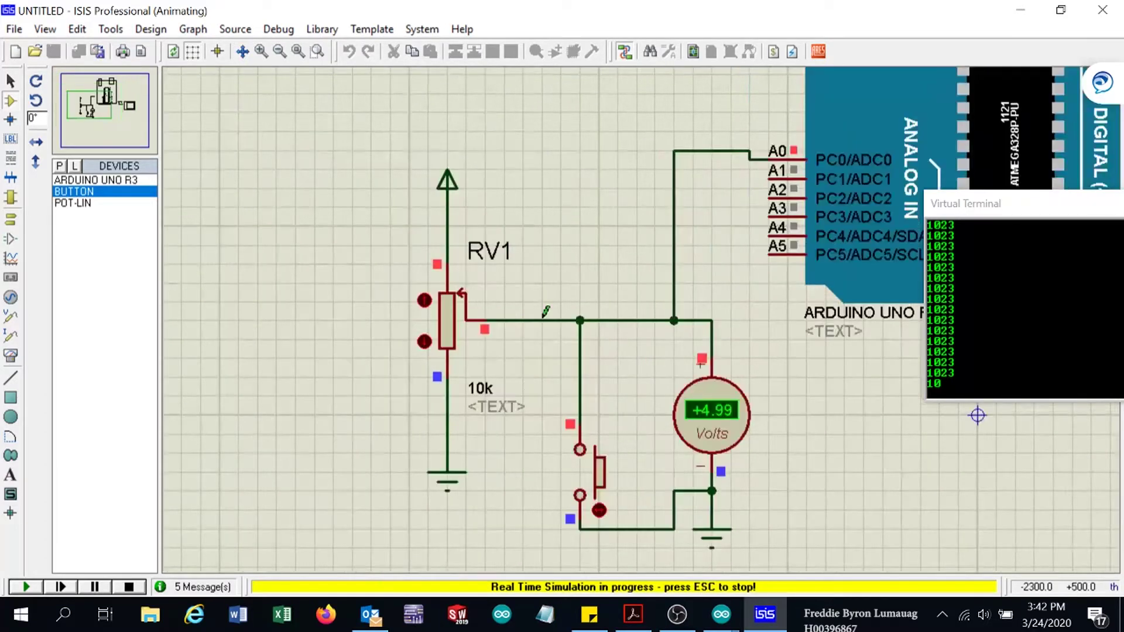
pyautogui.click(425, 341)
pyautogui.click(424, 341)
pyautogui.click(424, 341)
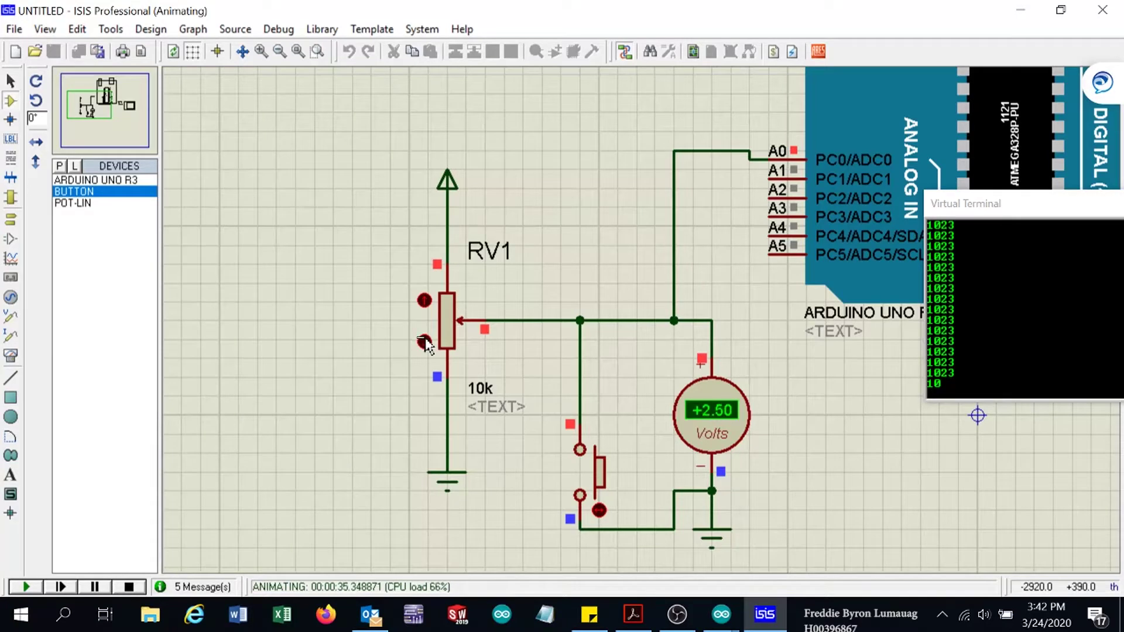
pyautogui.click(130, 587)
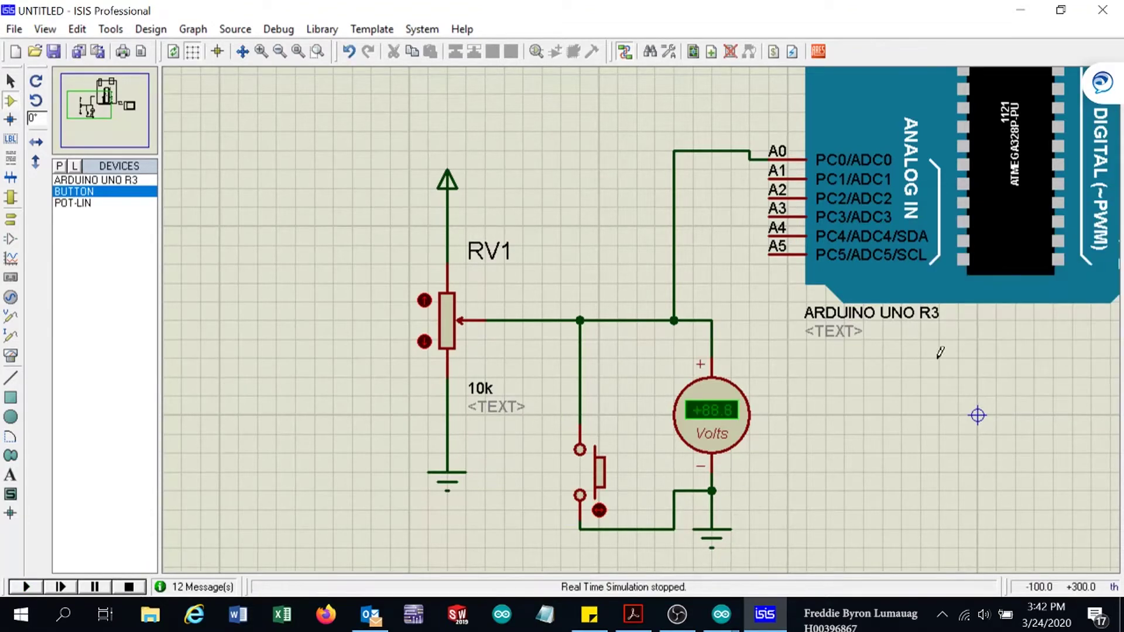
# - Look over the finished circuit and close the program without saving the design
pyautogui.scroll(-3, 627, 308)
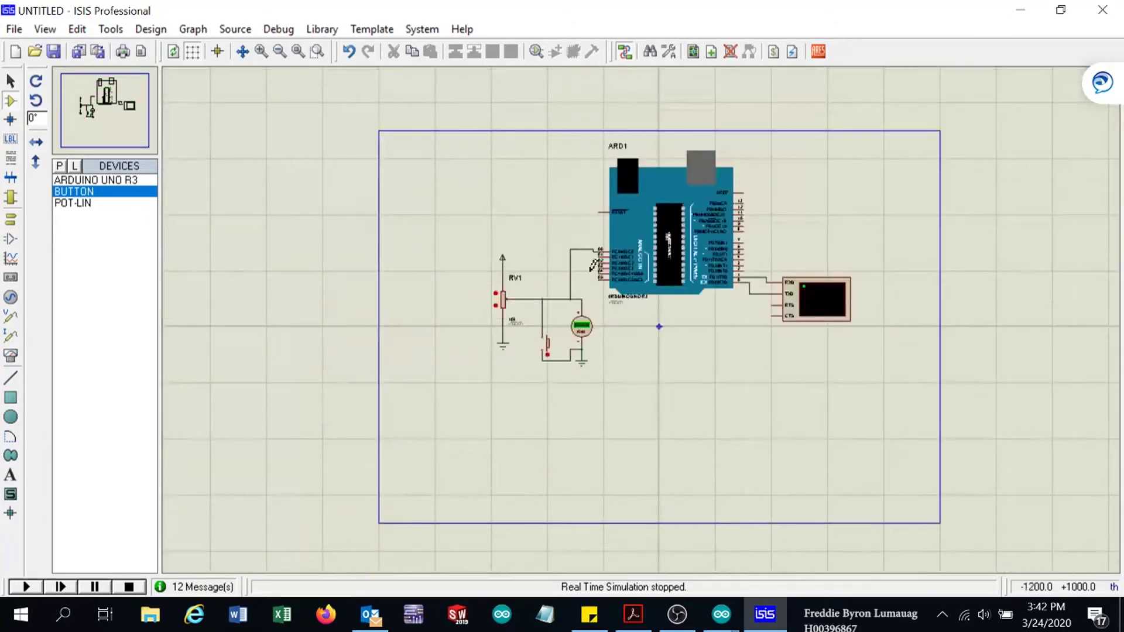
pyautogui.scroll(1, 825, 345)
pyautogui.scroll(1, 826, 345)
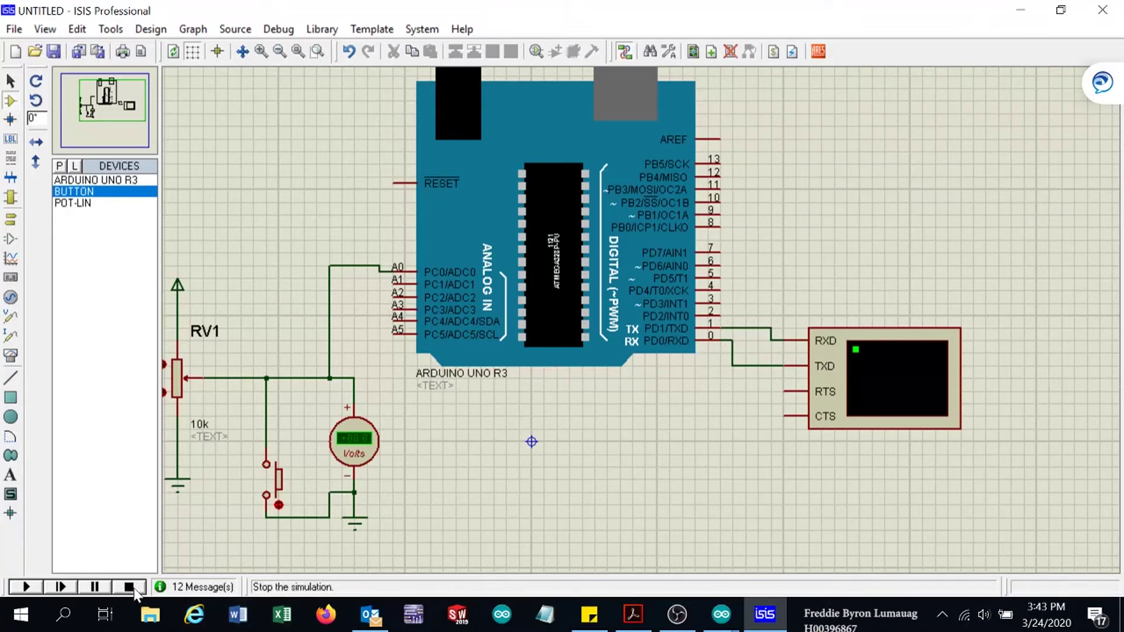
pyautogui.click(1108, 16)
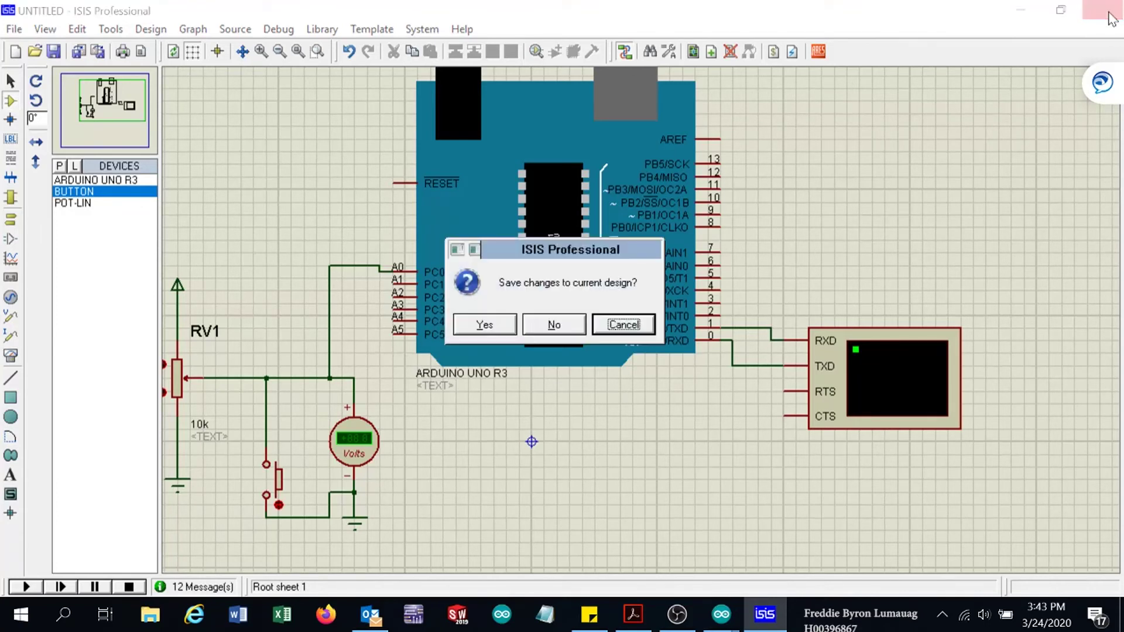
pyautogui.click(552, 325)
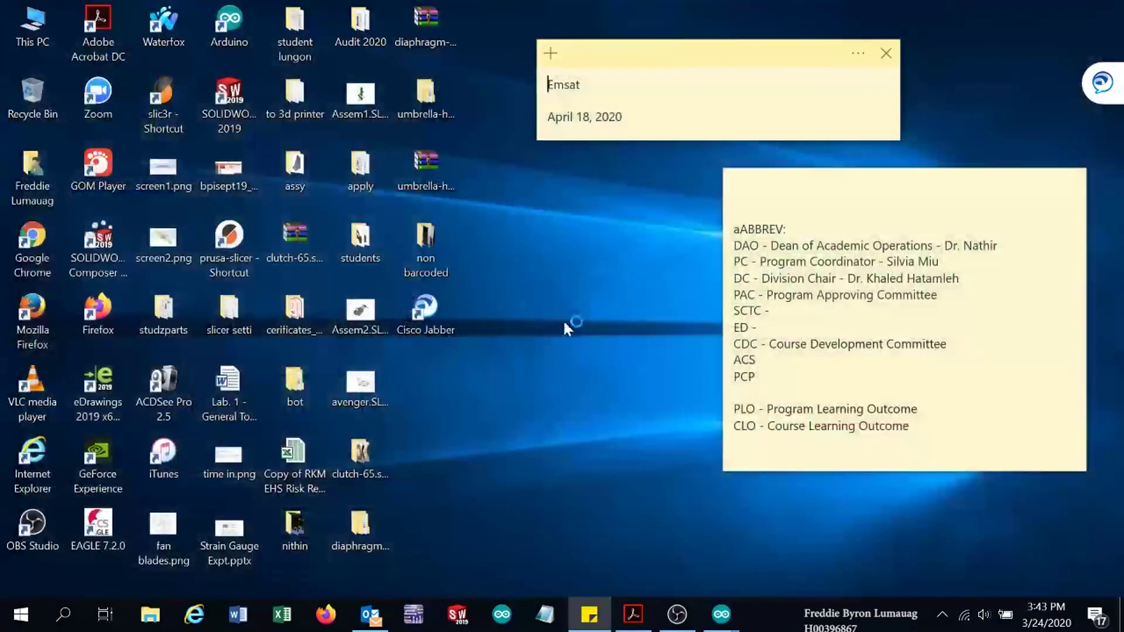